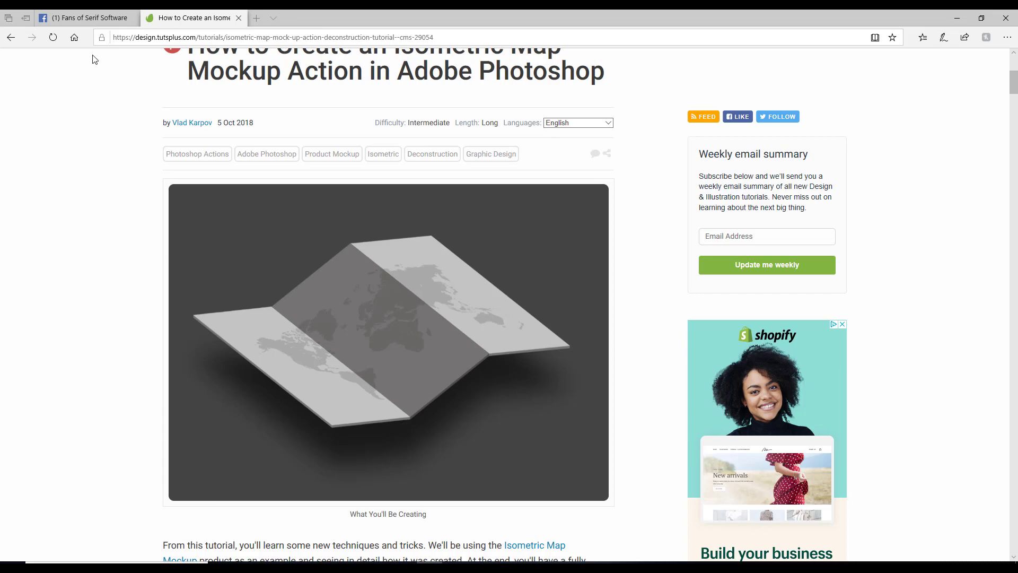
- Open the Files section of the Fans of Serif Software Facebook group and look through the shared files
left_click(105, 19)
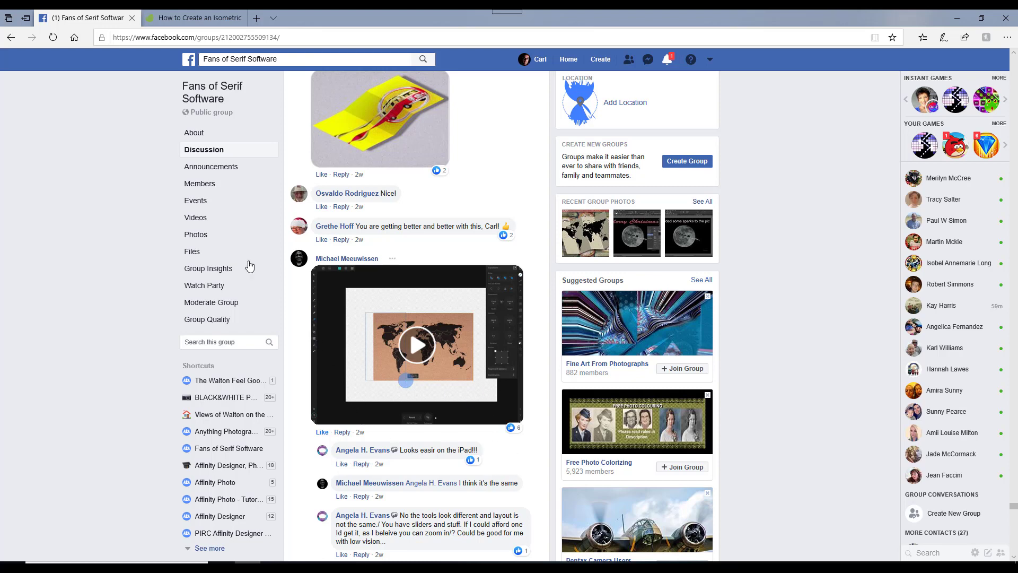
left_click(185, 255)
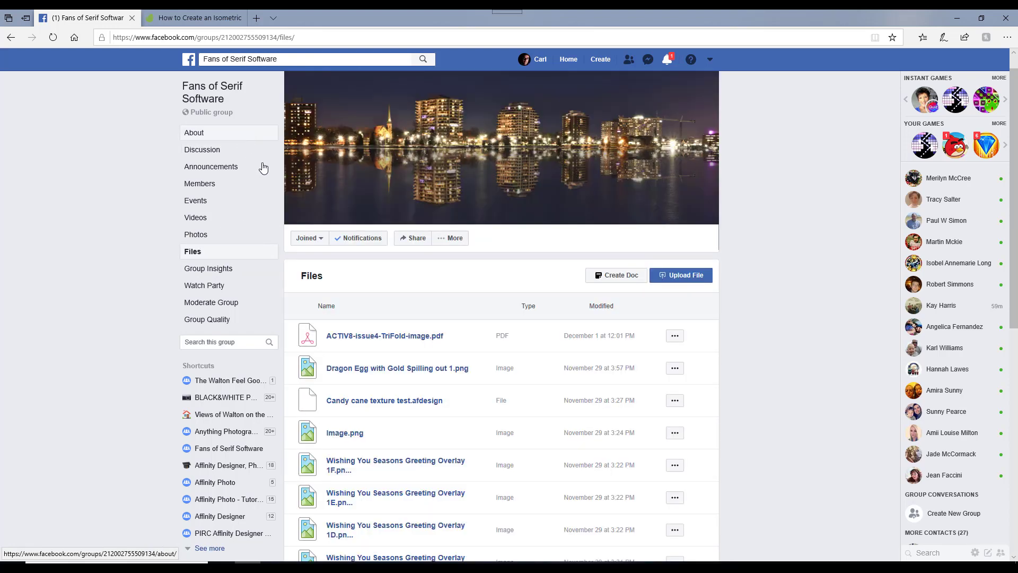
scroll(462, 467, "down", 3)
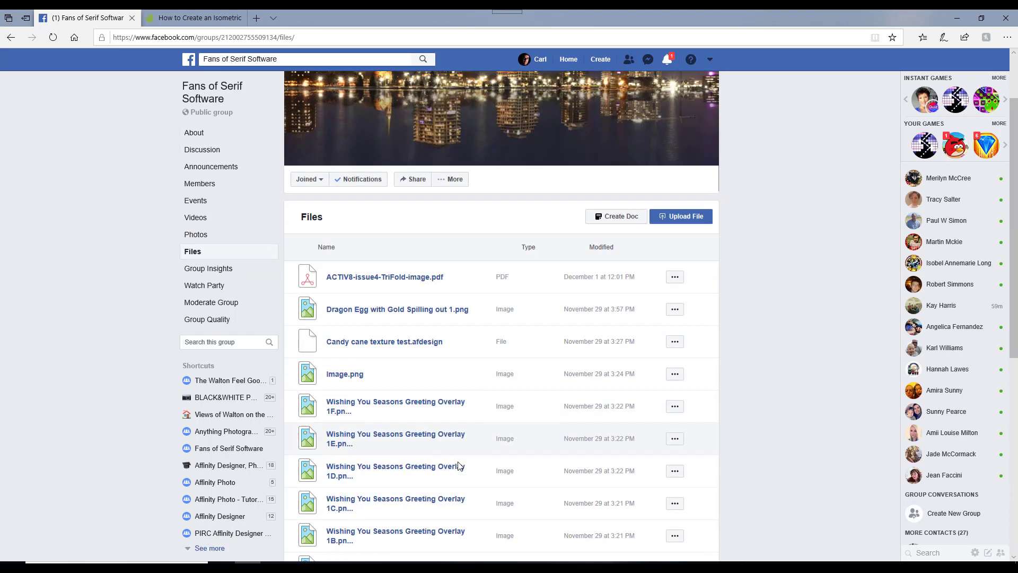
scroll(422, 487, "down", 5)
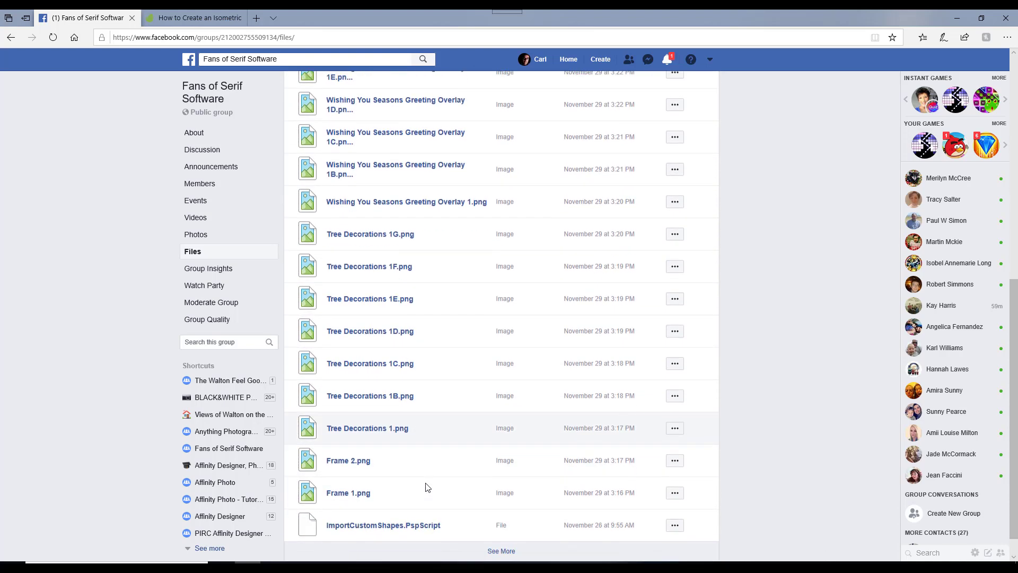
scroll(427, 477, "up", 8)
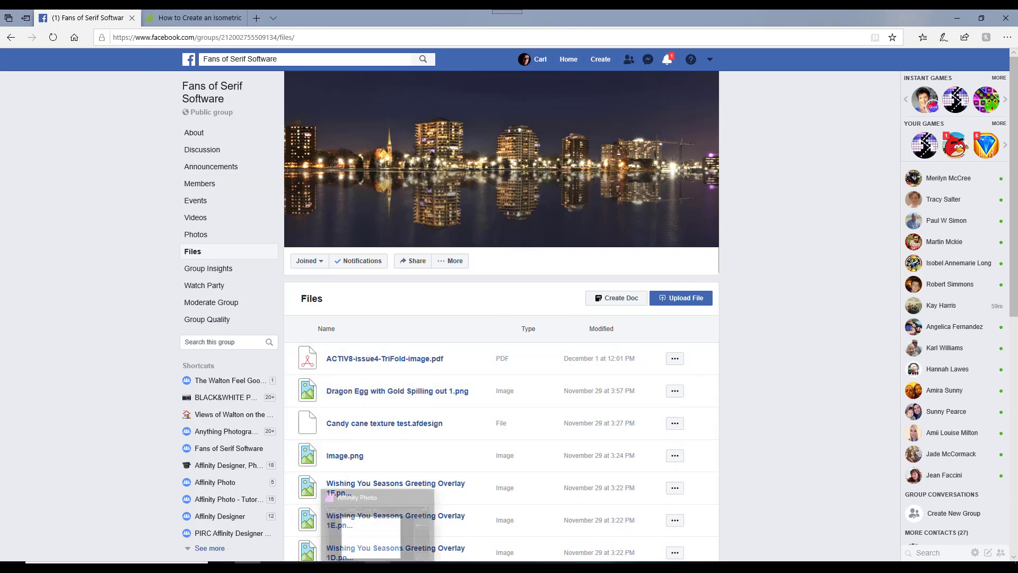
- Switch to Affinity Photo and create a new A3 landscape print document, 420 × 297 mm, 300 DPI, RGB/8
left_click(366, 512)
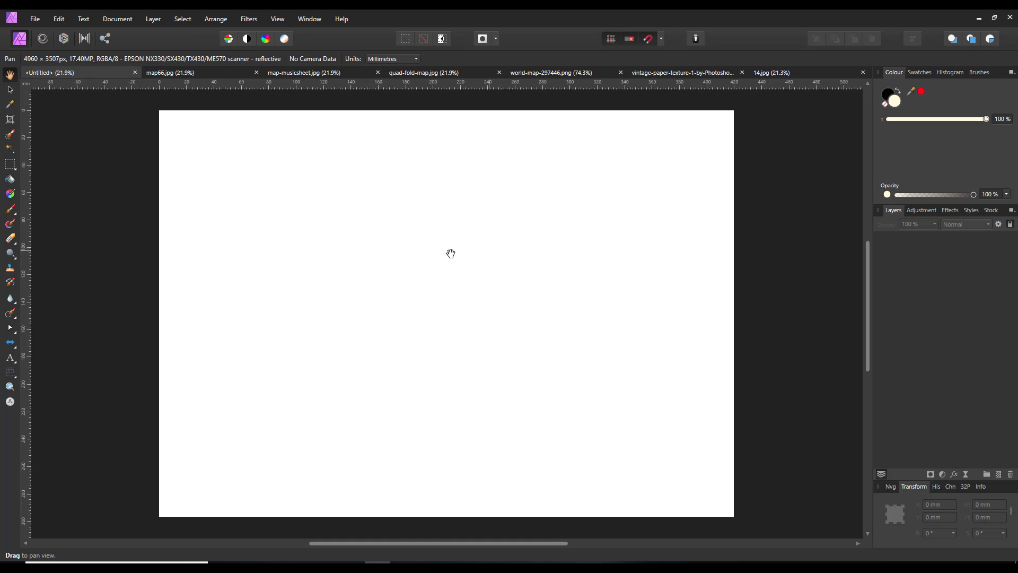
left_click(36, 20)
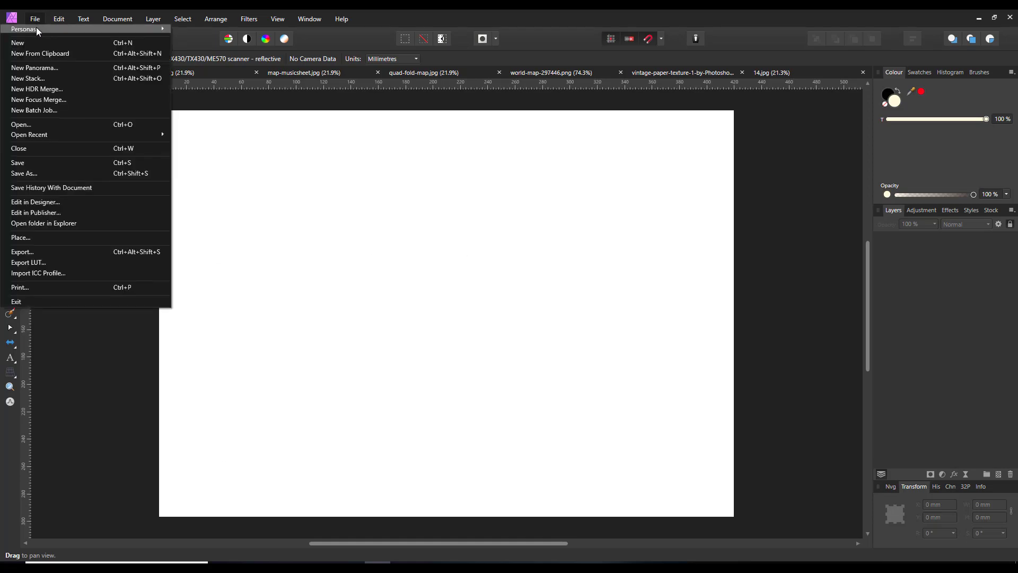
left_click(28, 42)
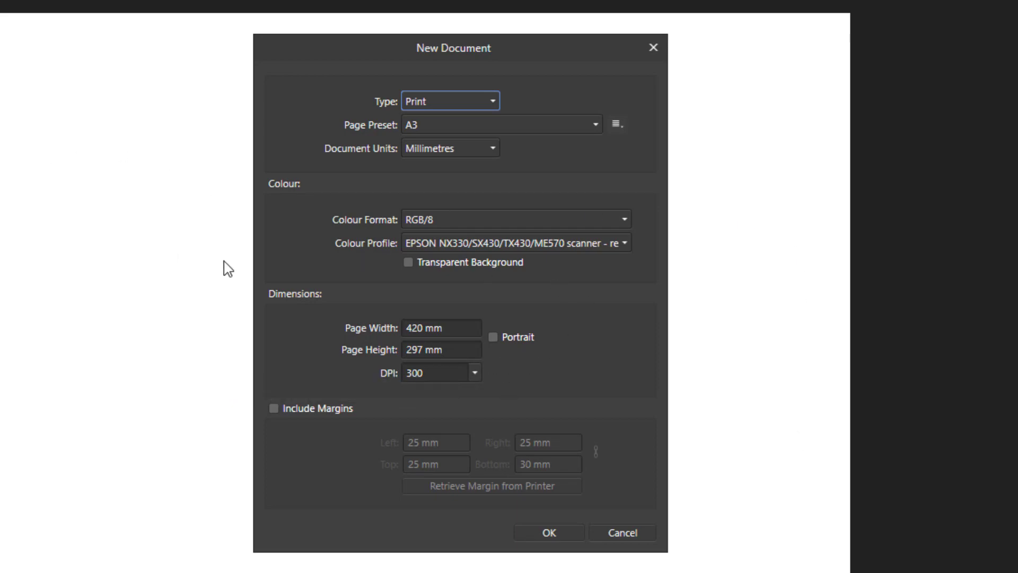
left_click(567, 533)
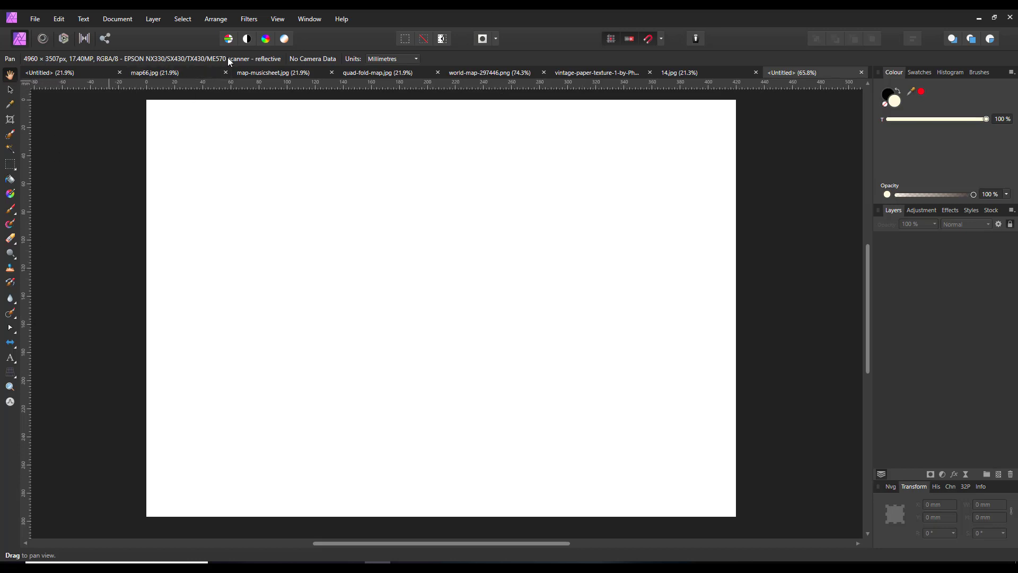
left_click(285, 23)
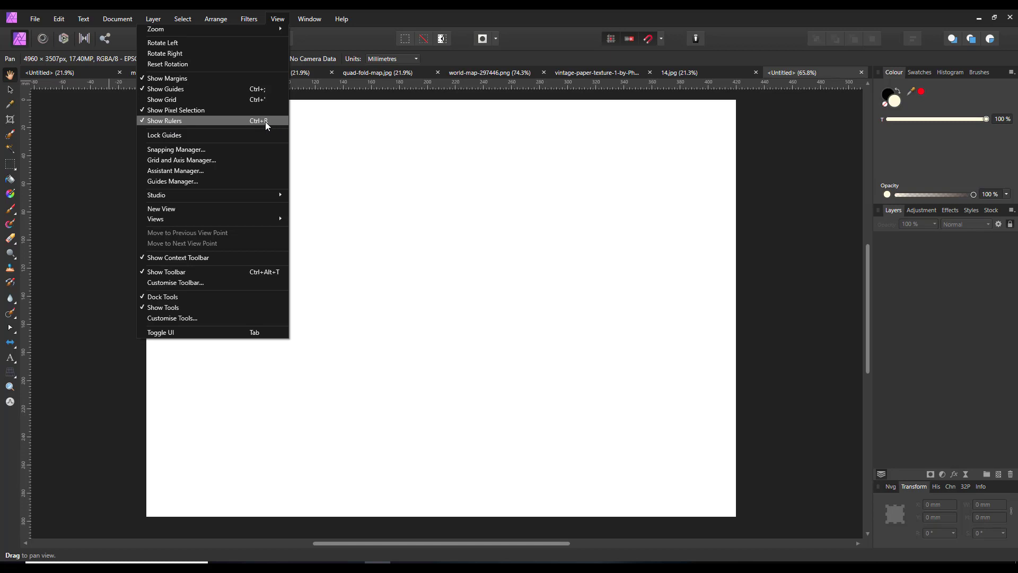
left_click(377, 28)
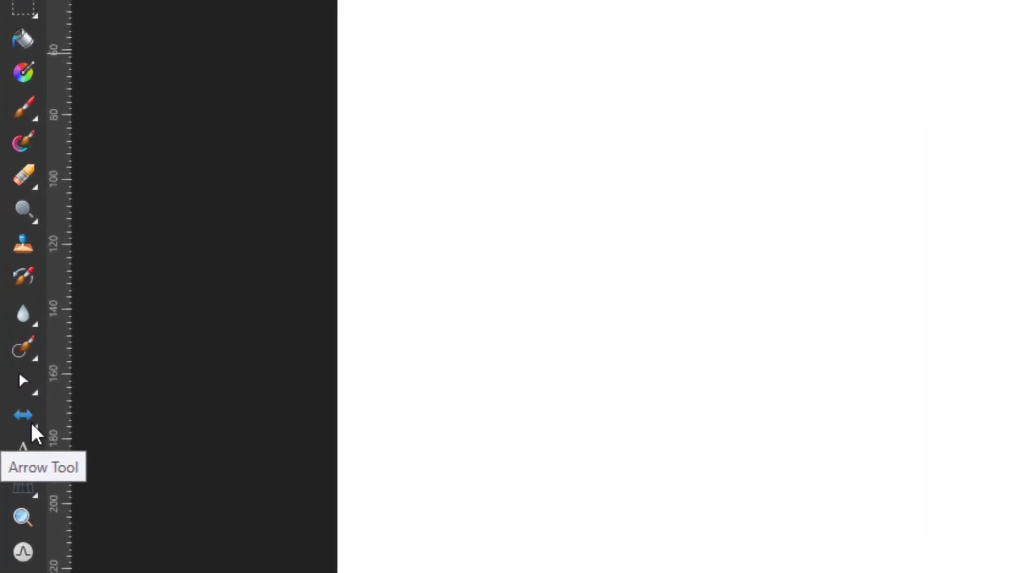
- Draw a cream rectangle about 320 mm wide and 232 mm high on the blank page with the Rectangle Tool
left_click(34, 431)
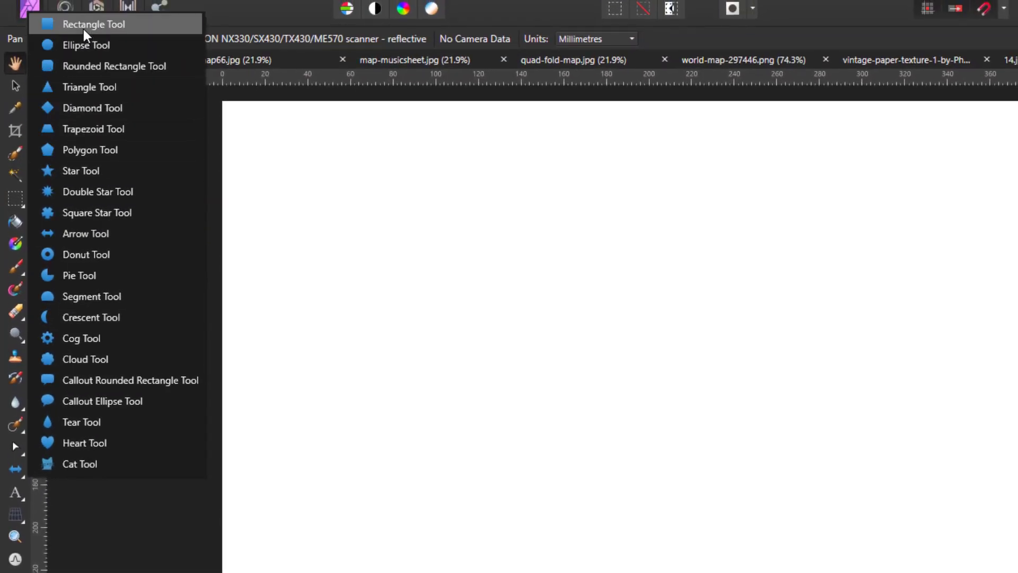
left_click(85, 30)
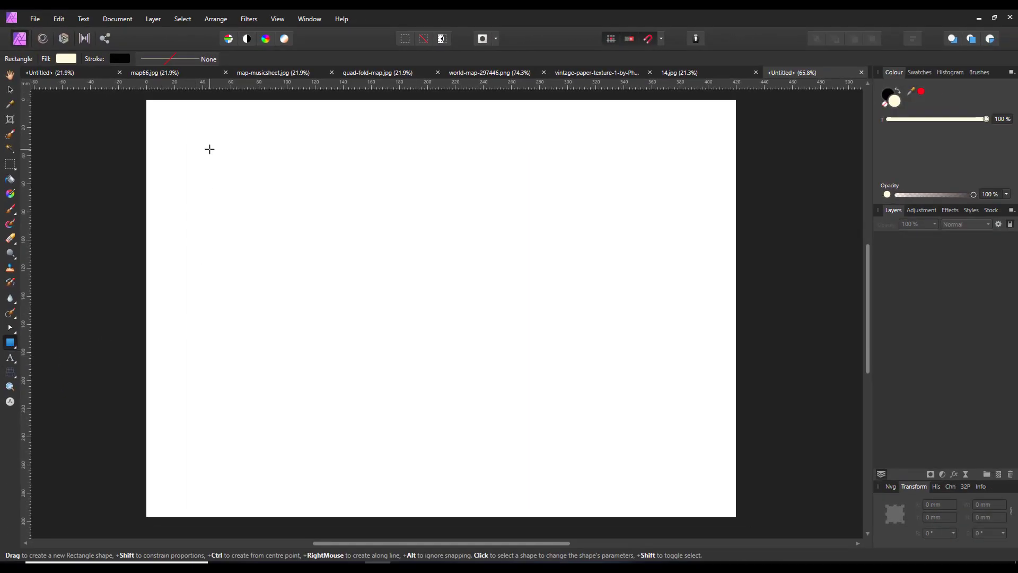
left_click_drag(209, 149, 660, 475)
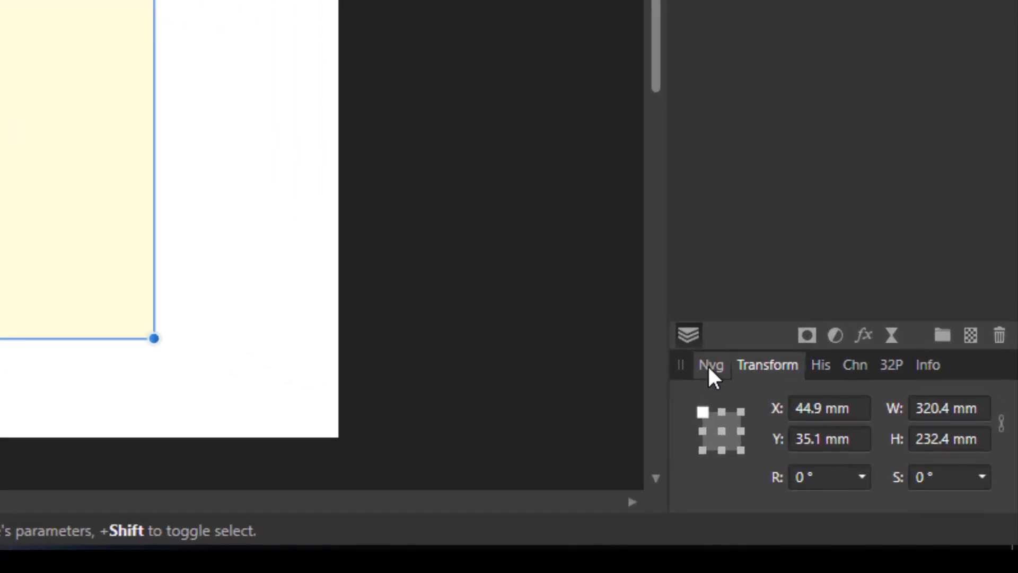
- Set the rectangle's size to 300 mm wide by 200 mm high and centre it on the page
left_click(710, 365)
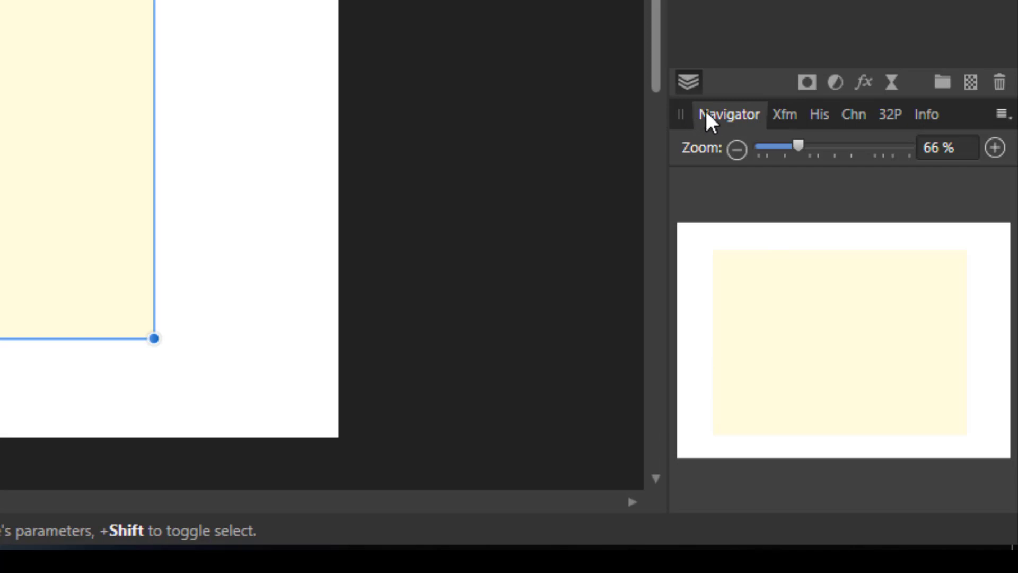
left_click(786, 116)
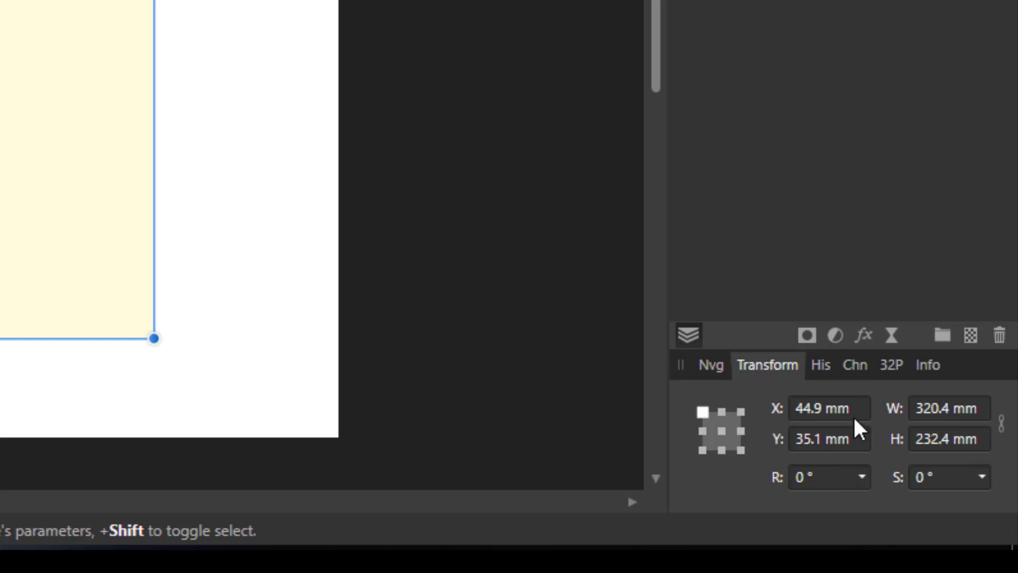
left_click(940, 417)
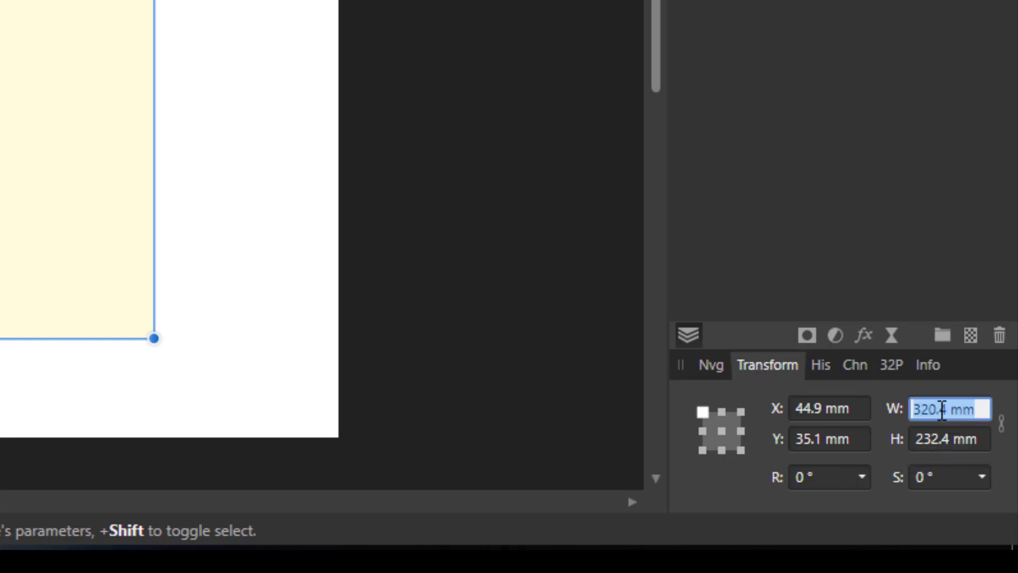
type("300")
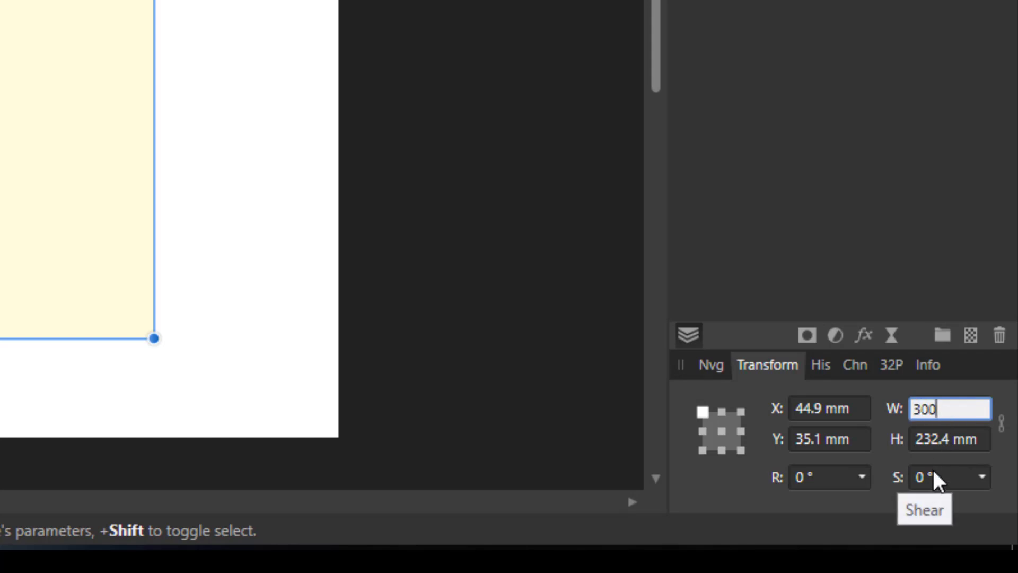
left_click(941, 439)
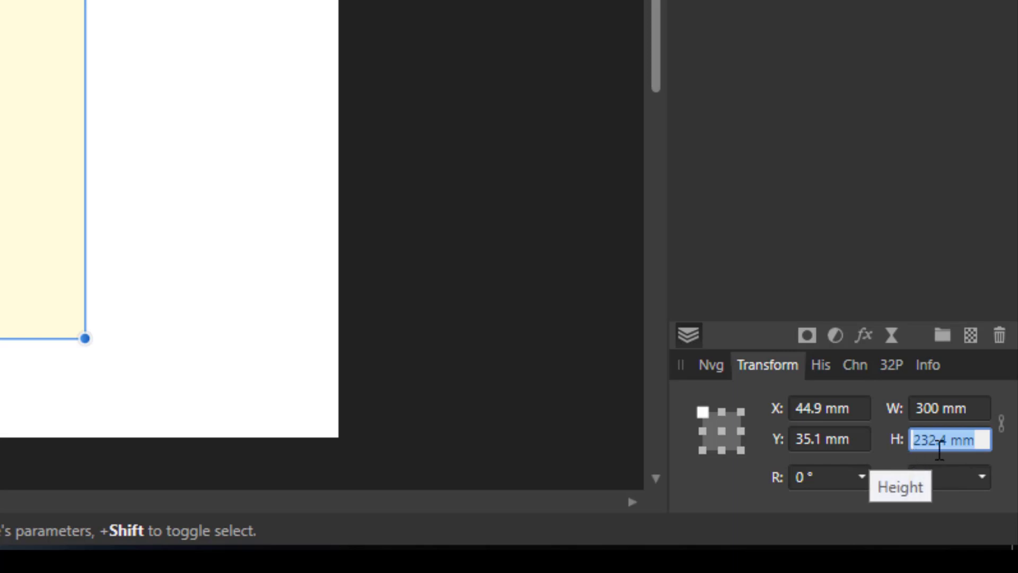
type("200")
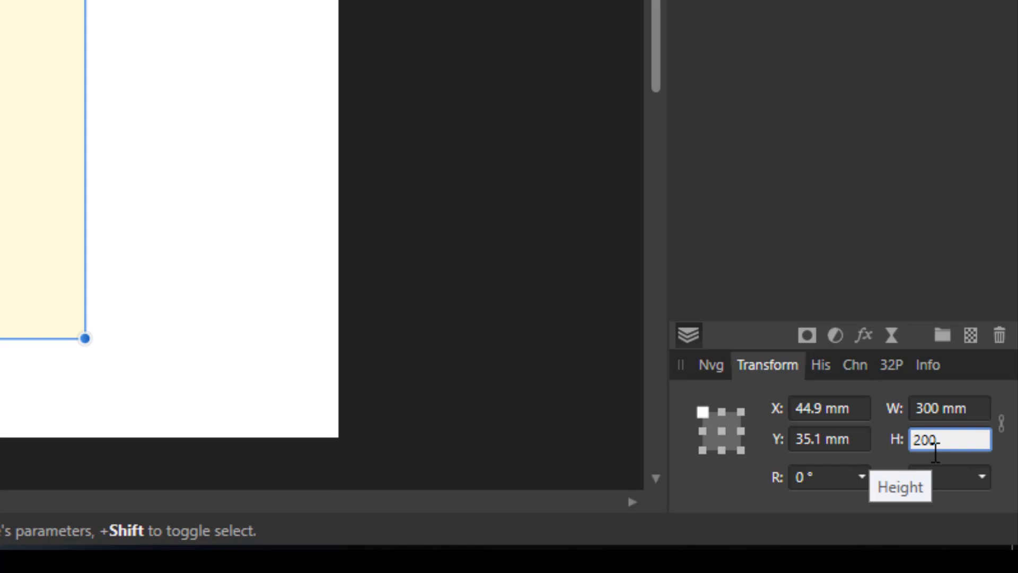
key("Return")
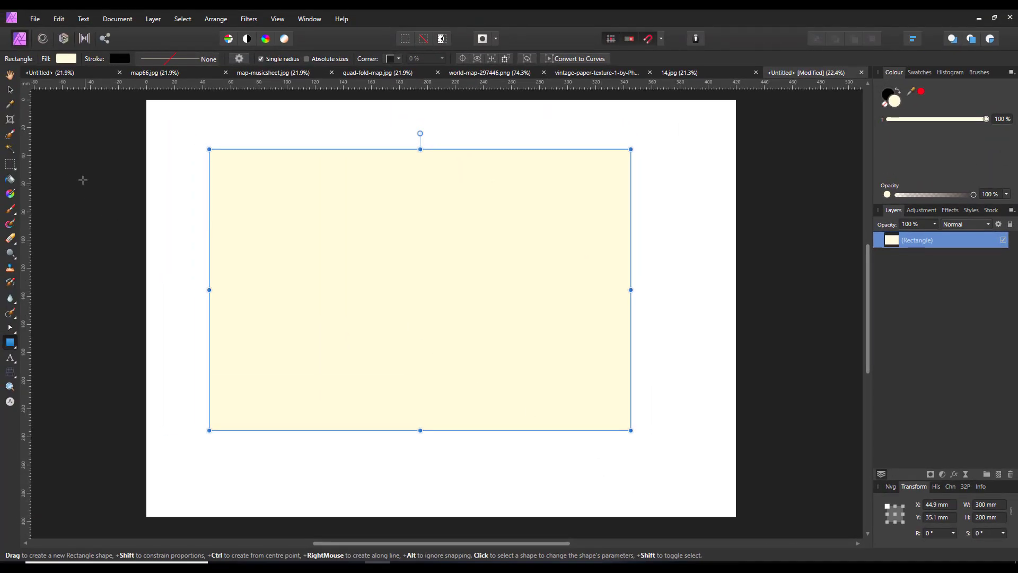
left_click(9, 91)
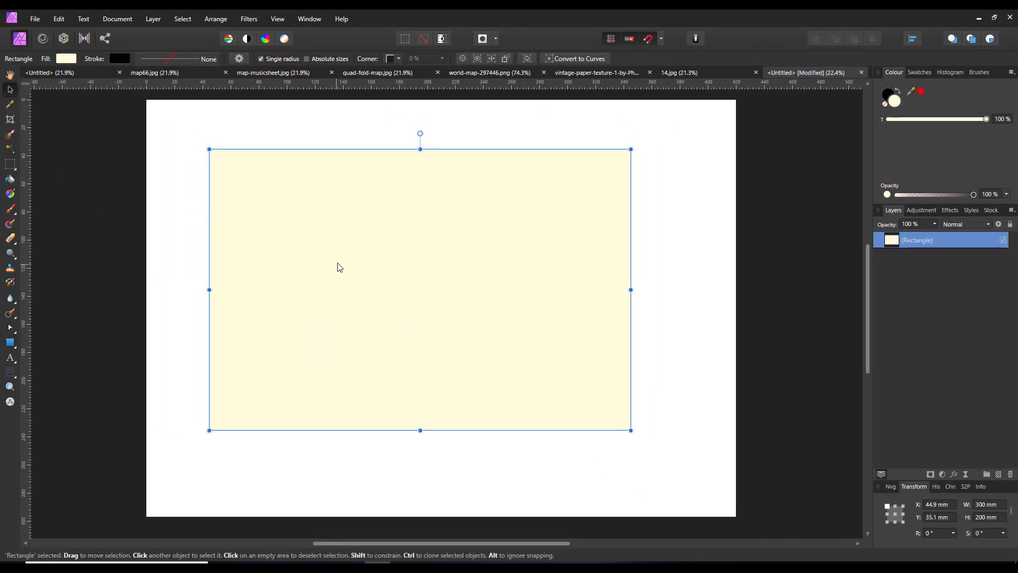
left_click_drag(351, 272, 380, 298)
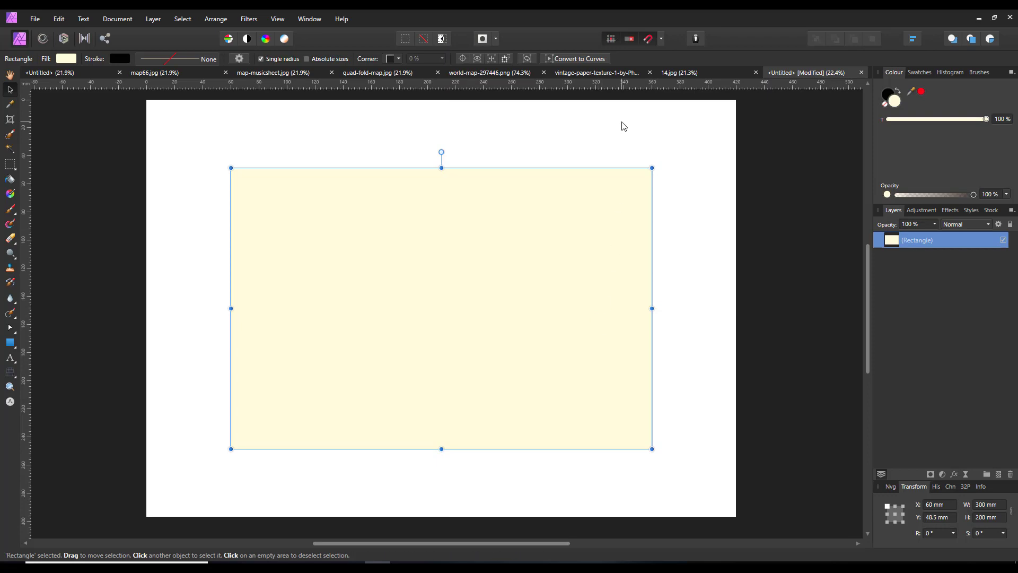
- Copy the world map layer from world-map-297446.png and paste it into the document containing the cream rectangle
left_click(476, 75)
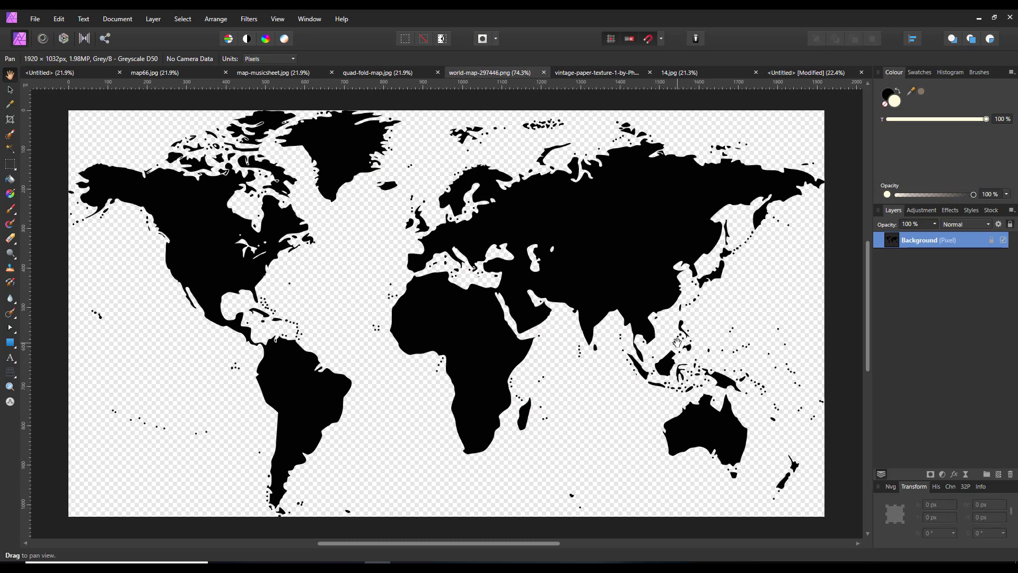
right_click(927, 243)
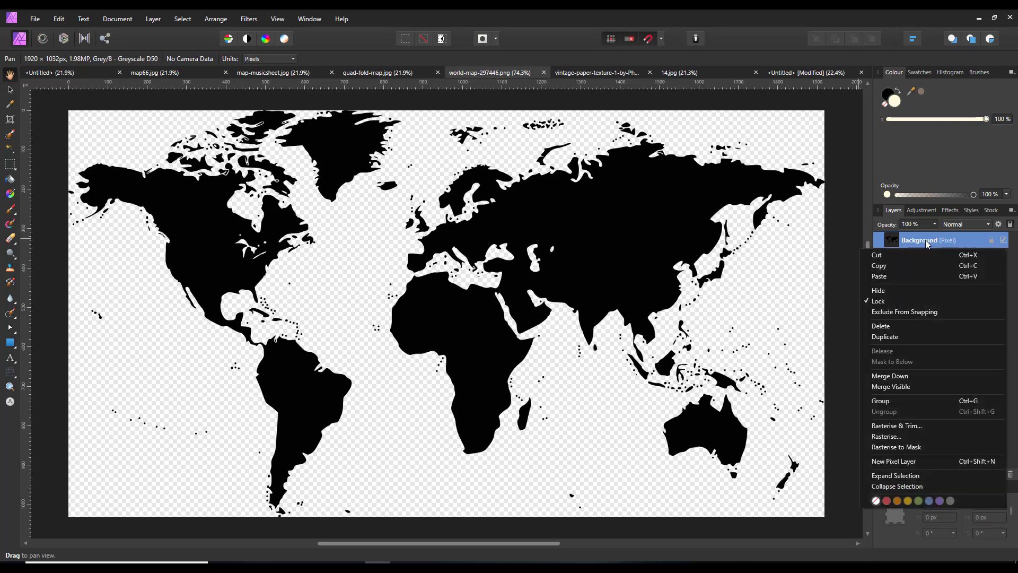
left_click(887, 267)
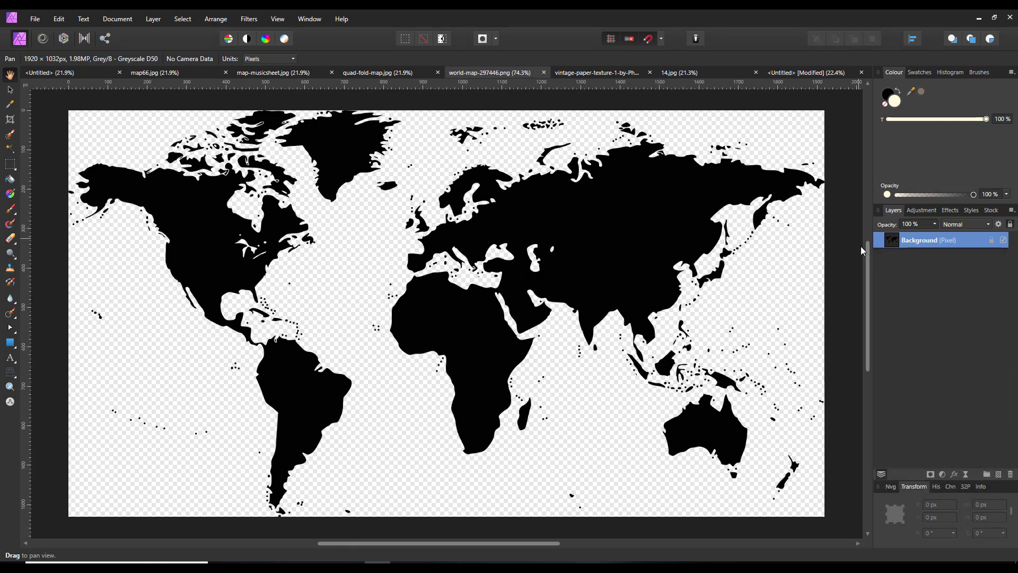
left_click(76, 73)
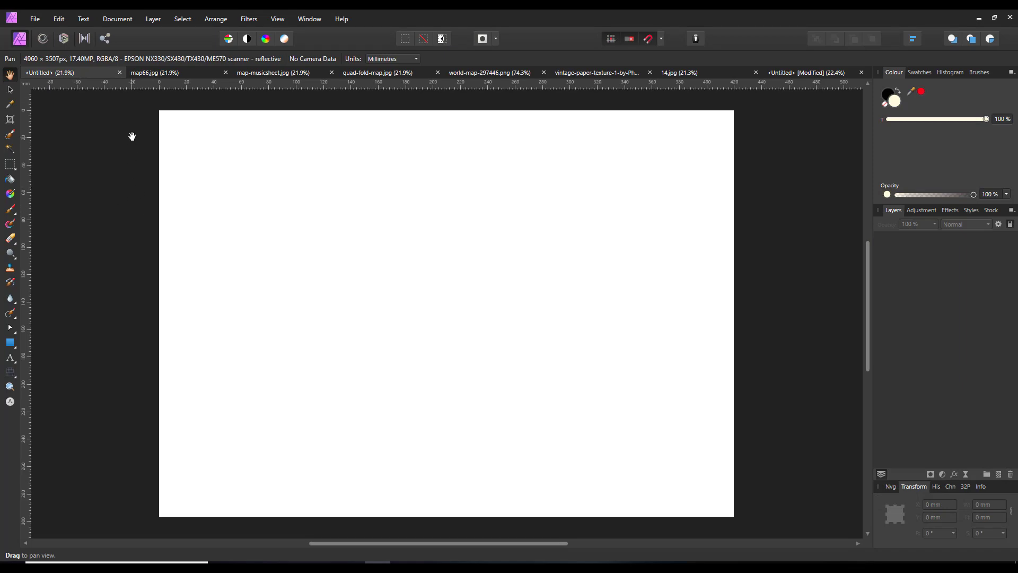
left_click(167, 75)
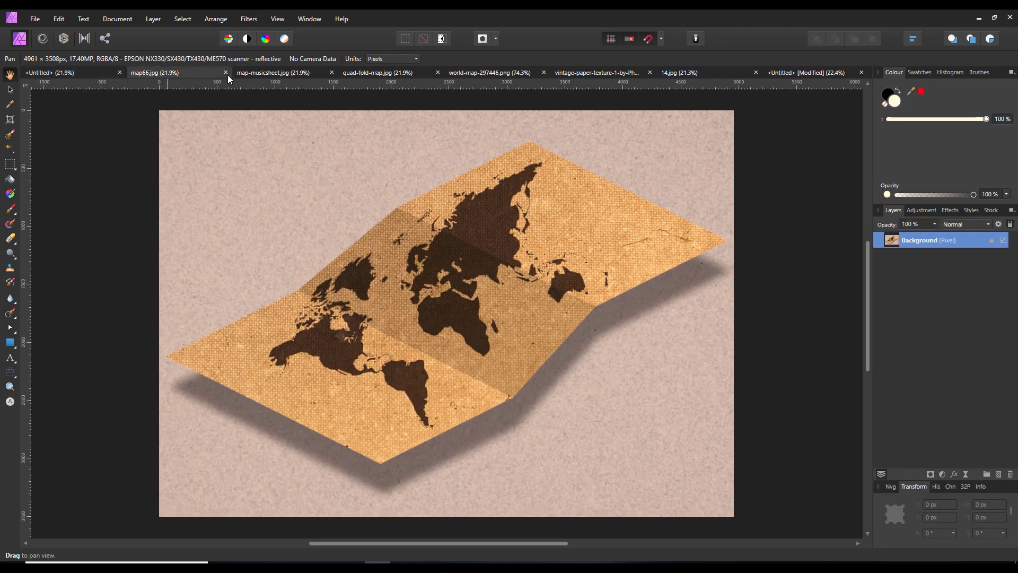
left_click(843, 72)
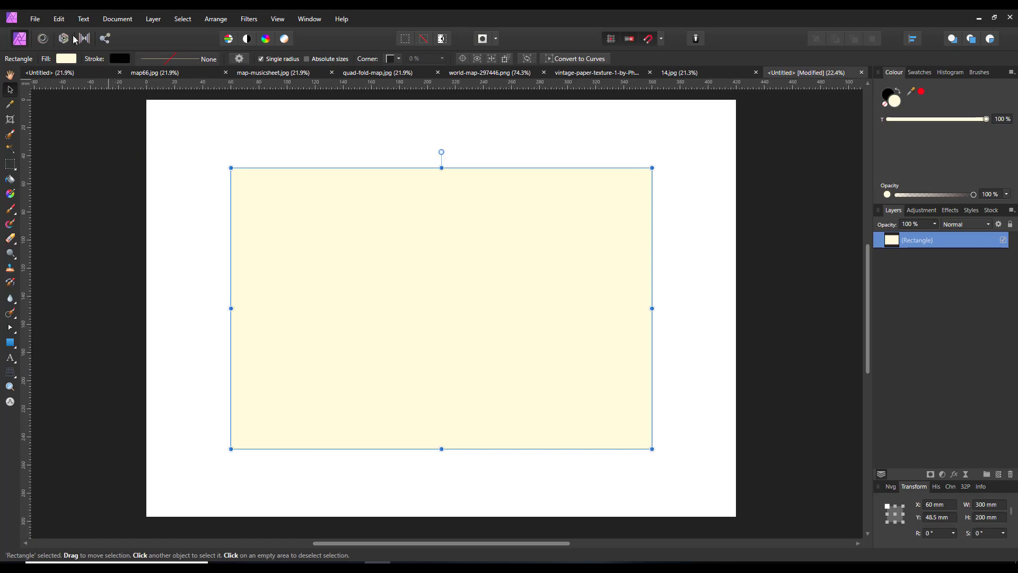
left_click(58, 19)
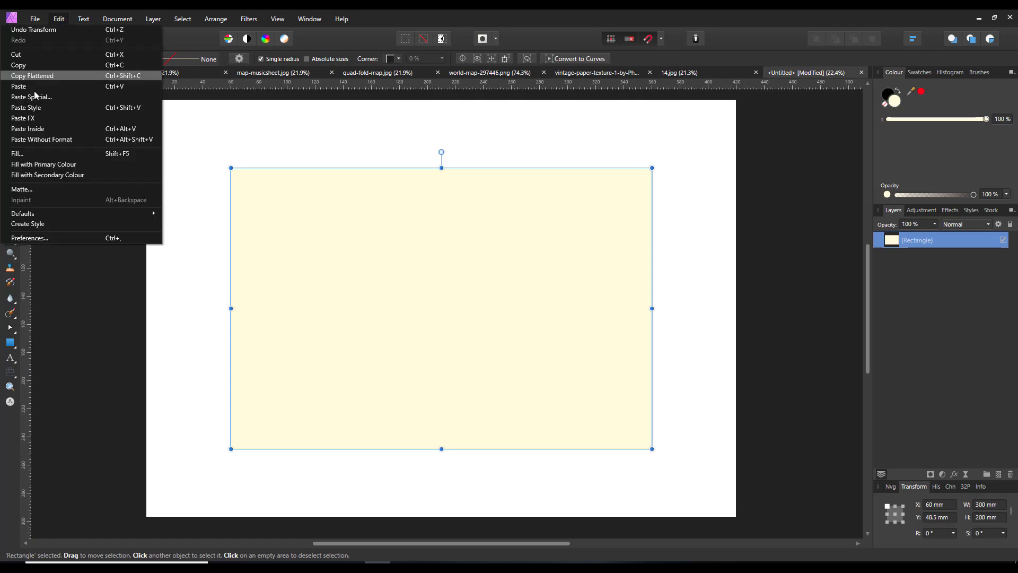
left_click(21, 86)
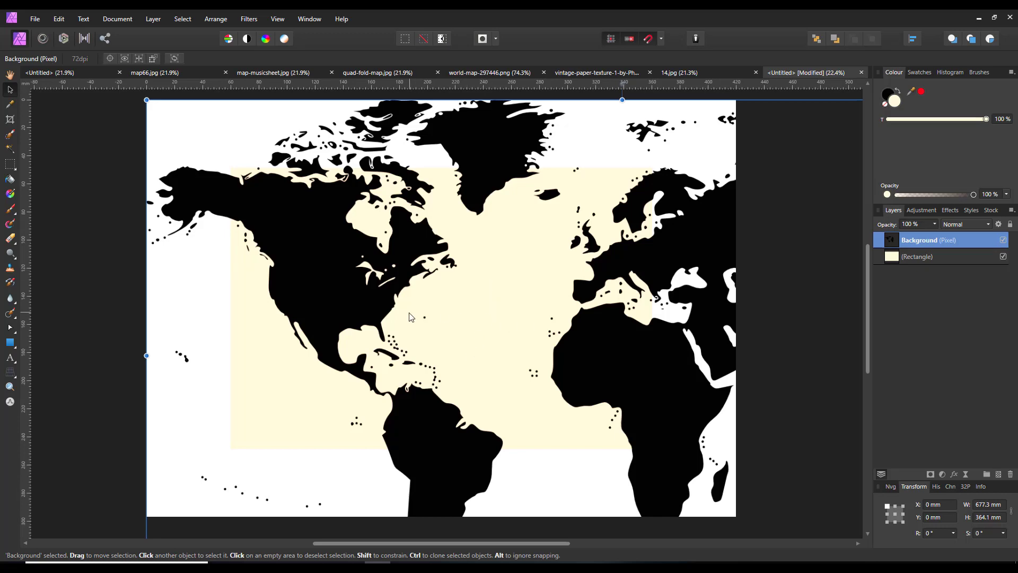
- Scale the pasted world map proportionally to about 285 × 153 mm and centre it on the cream rectangle
scroll(409, 317, "down", 2)
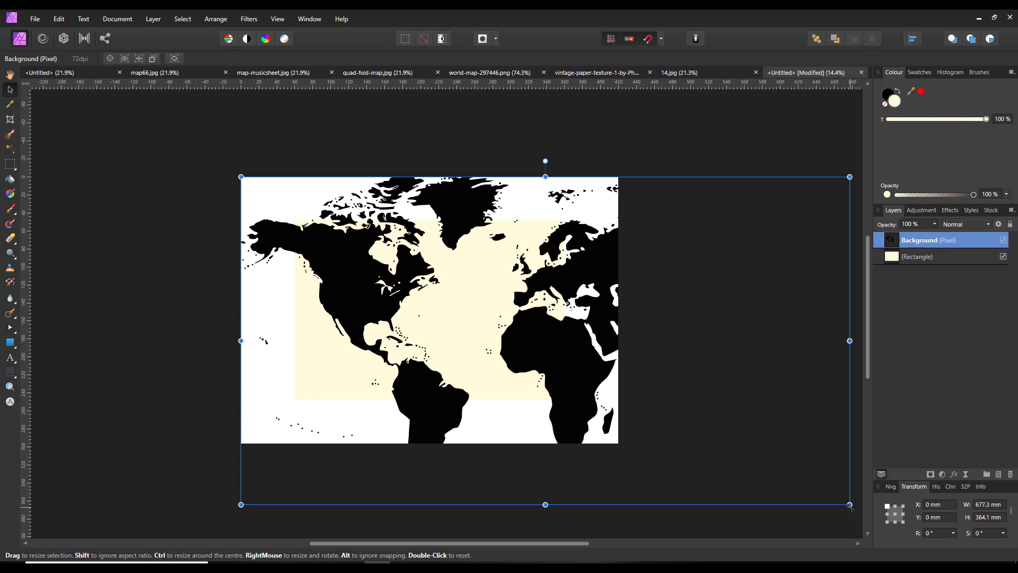
left_click_drag(850, 504, 499, 369)
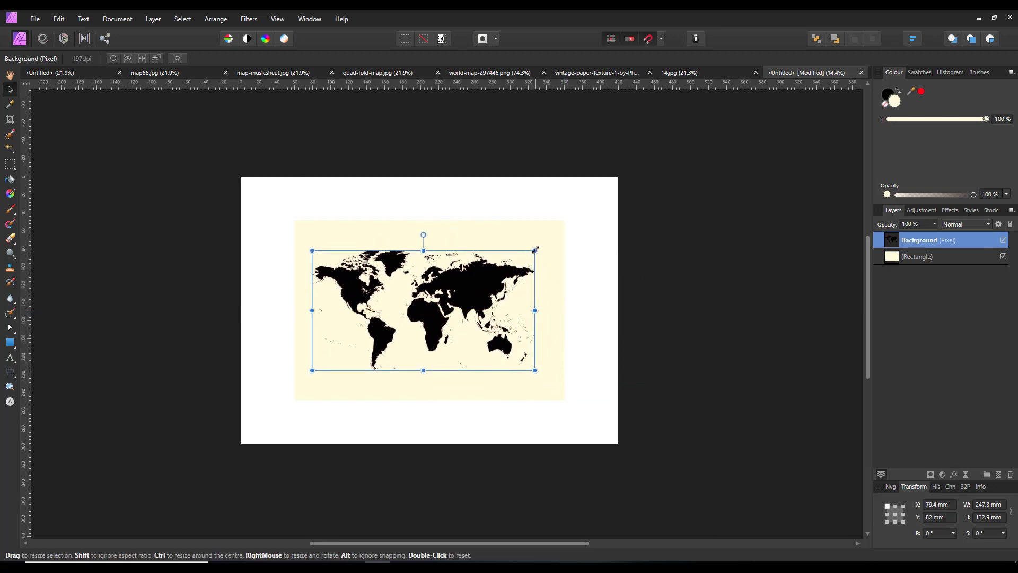
left_click_drag(535, 249, 552, 240)
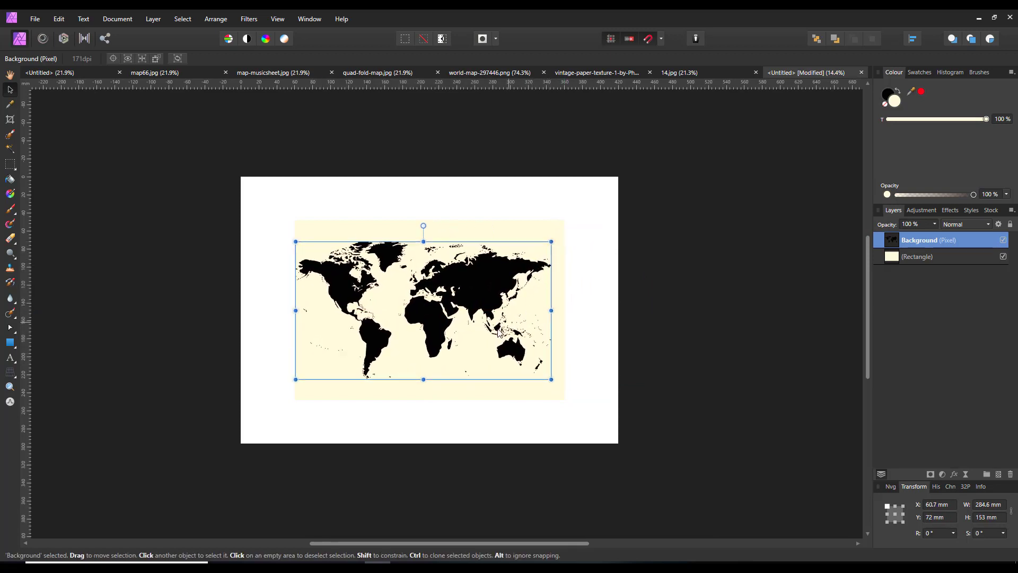
left_click_drag(495, 321, 501, 322)
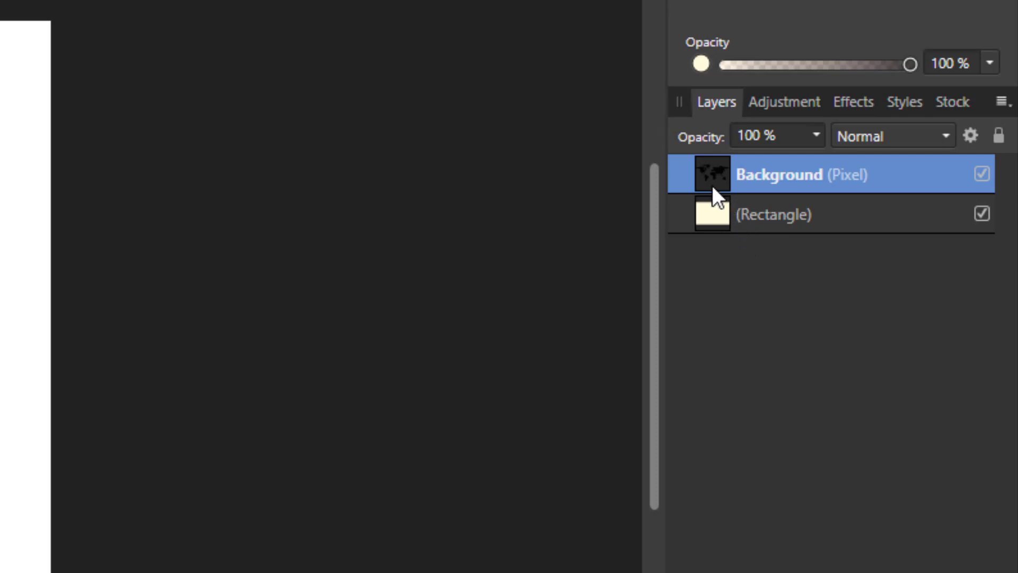
- Nest the world map layer inside the cream rectangle layer and enlarge the map proportionally about its centre to about 289 × 155 mm
left_click_drag(742, 211, 746, 214)
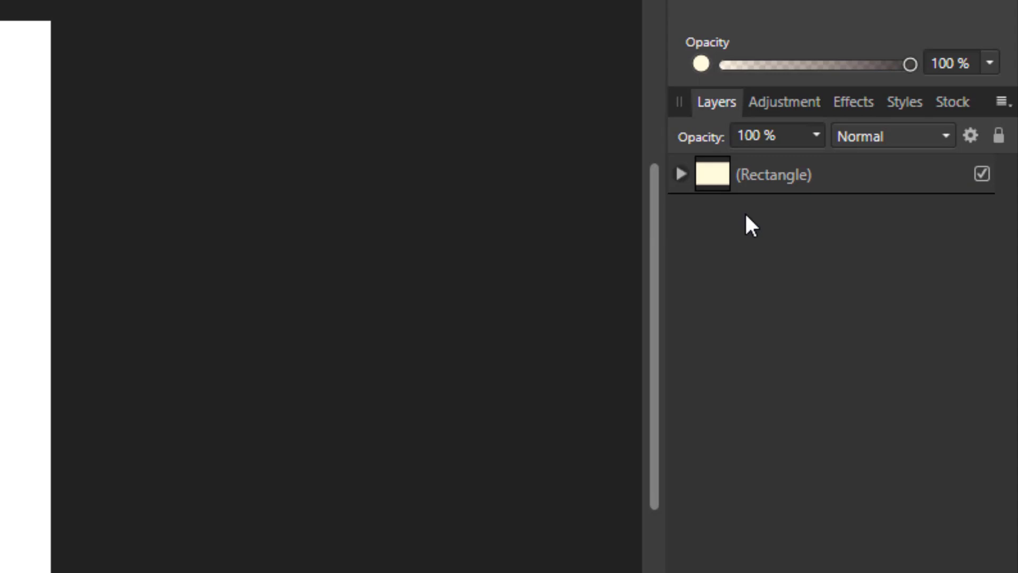
left_click(680, 173)
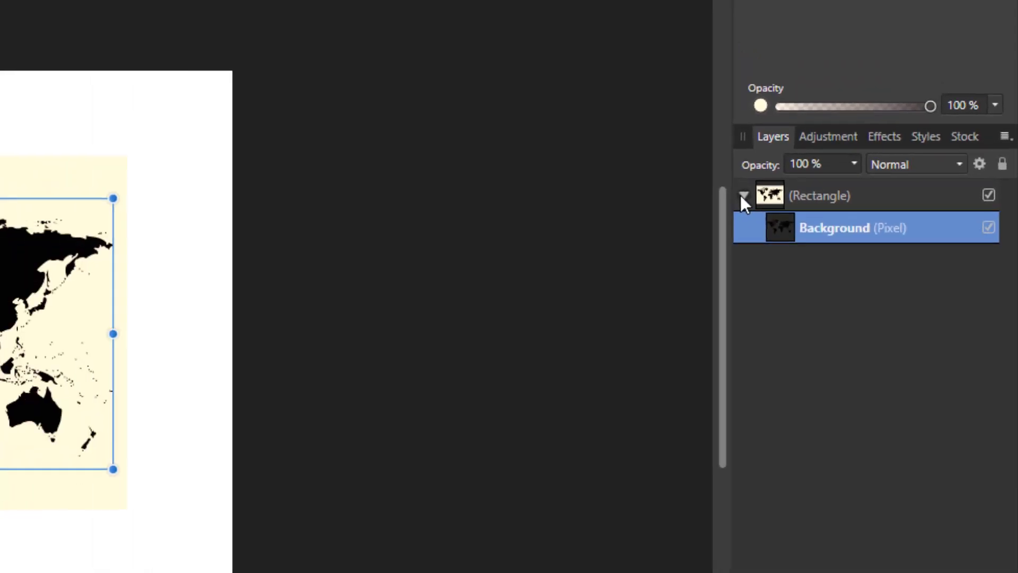
left_click(680, 174)
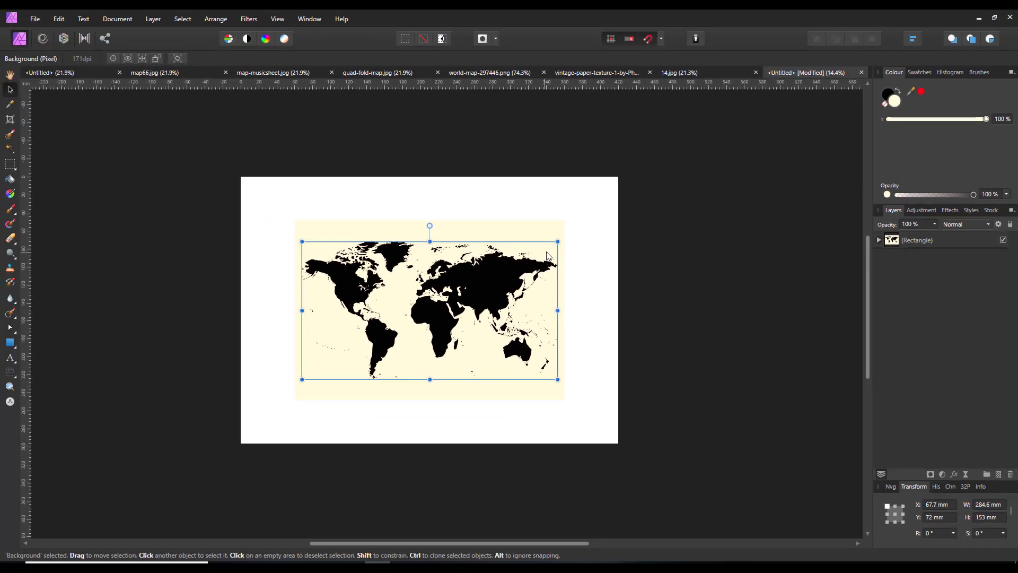
left_click(880, 240)
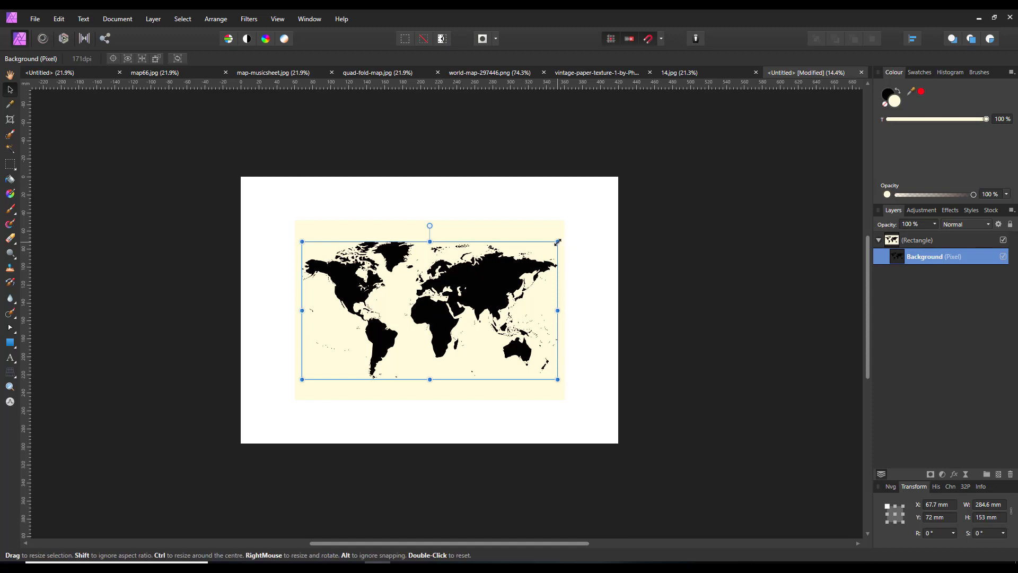
left_click_drag(558, 242, 559, 240)
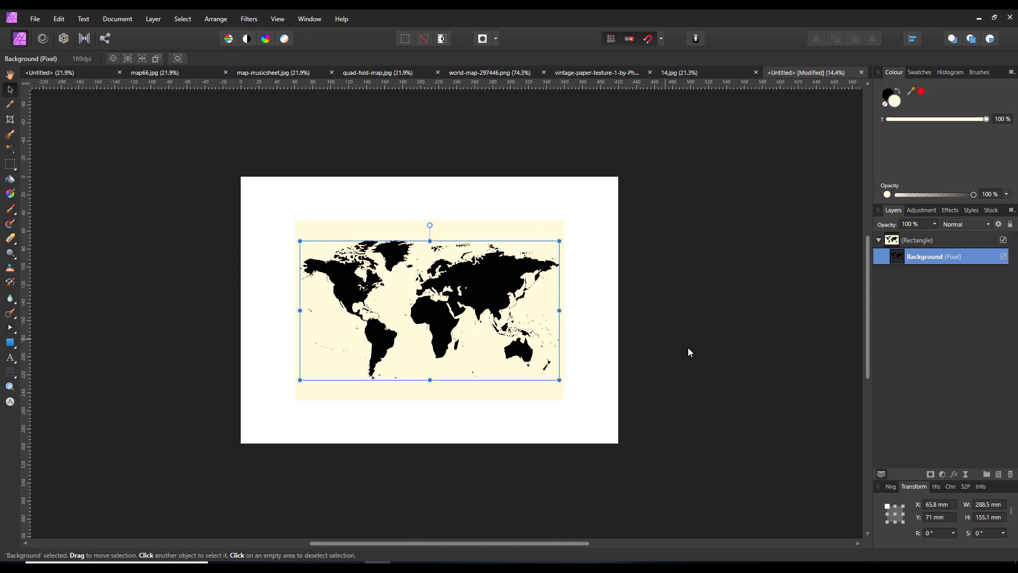
left_click(701, 350)
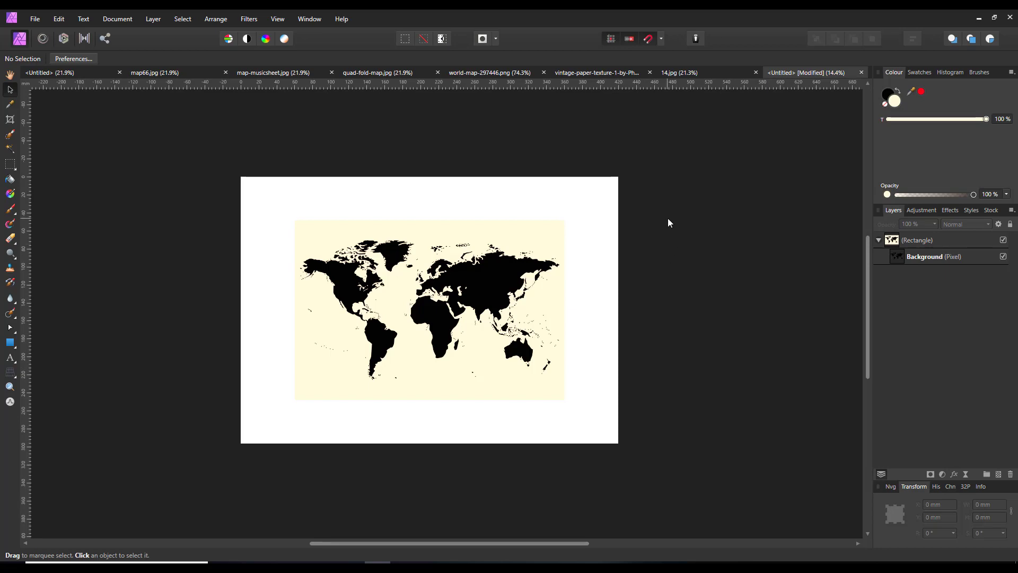
- Copy the background layer of the vintage paper texture document and paste it above the map inside the cream rectangle
left_click(620, 72)
key("h")
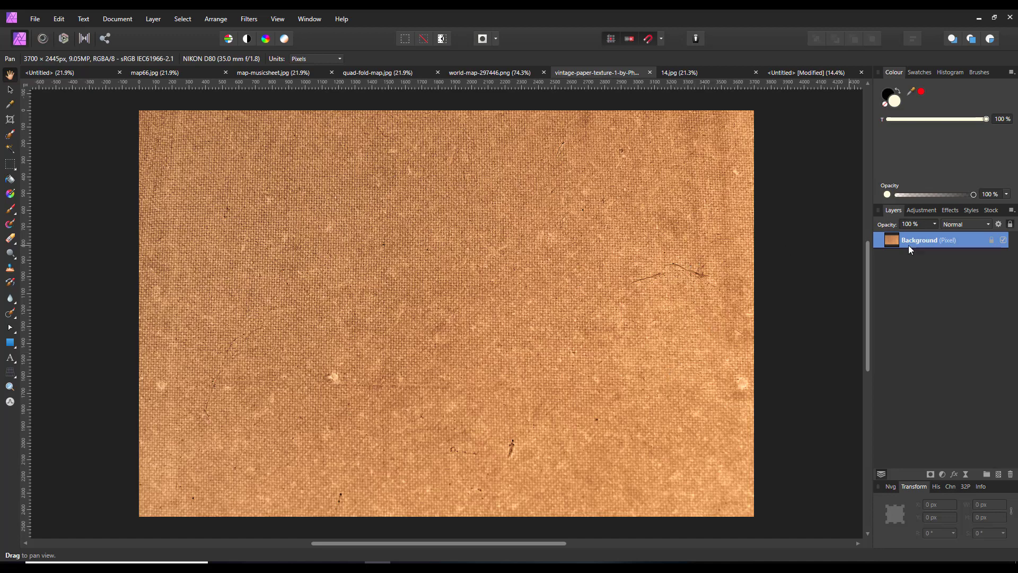
right_click(936, 239)
left_click(883, 267)
left_click(784, 72)
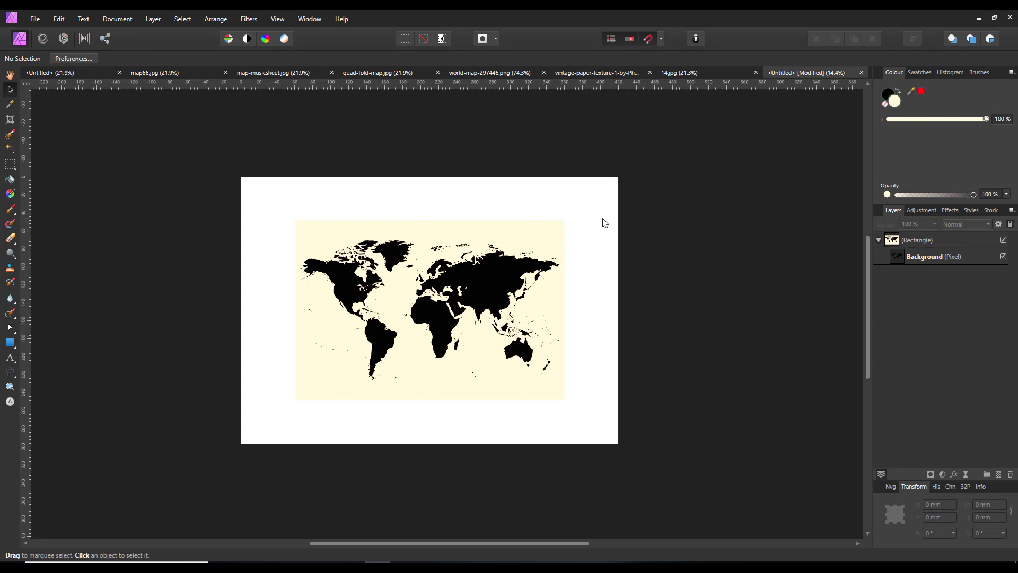
left_click(925, 257)
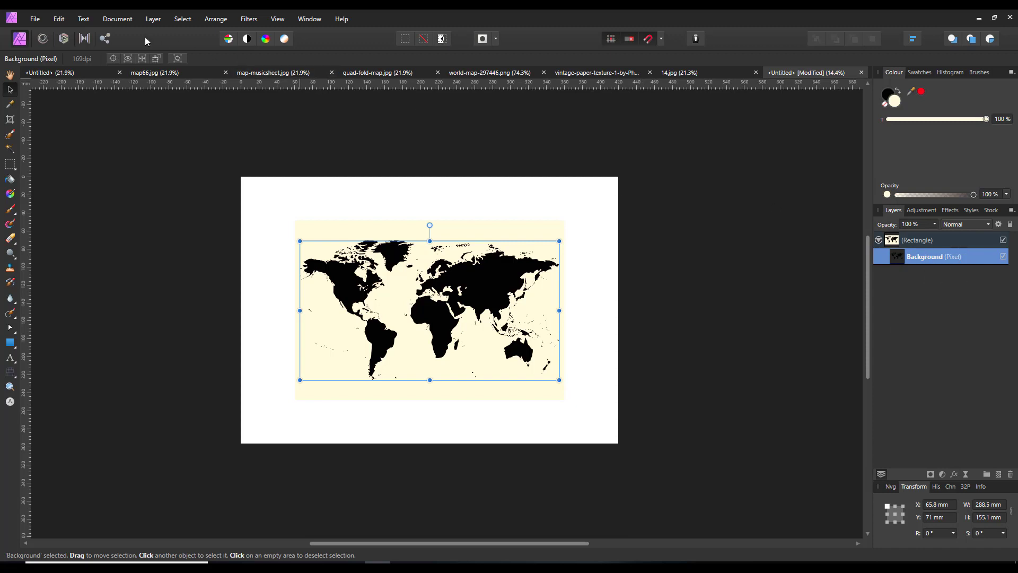
left_click(59, 19)
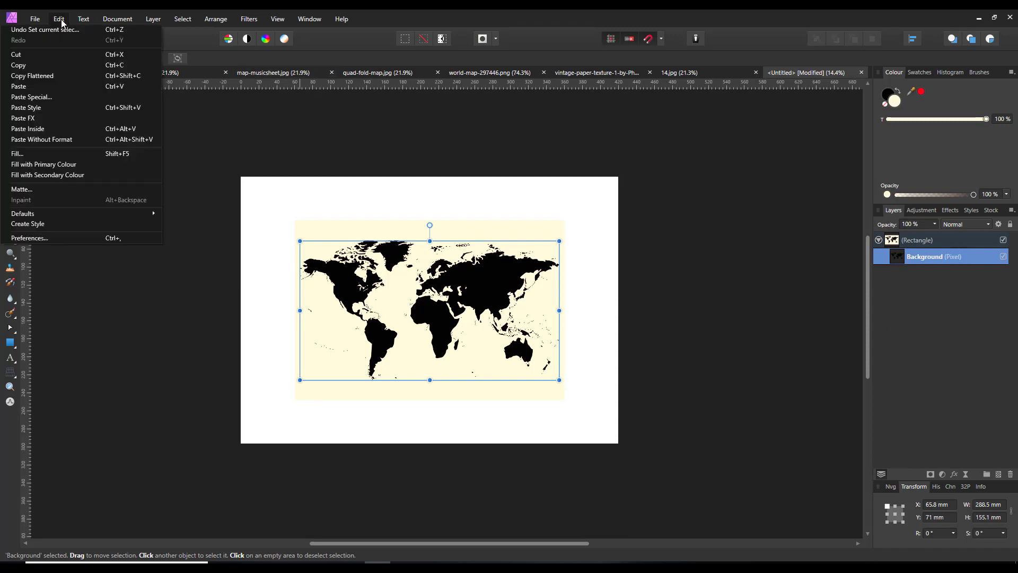
left_click(19, 86)
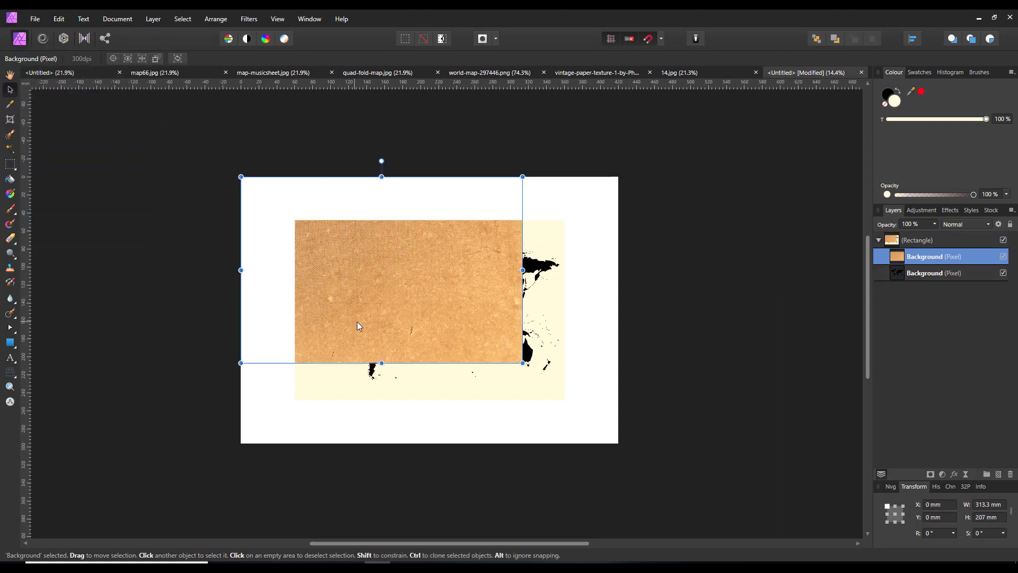
- Centre the paper texture over the rectangle and move its layer beneath the world map layer
left_click_drag(365, 306, 419, 331)
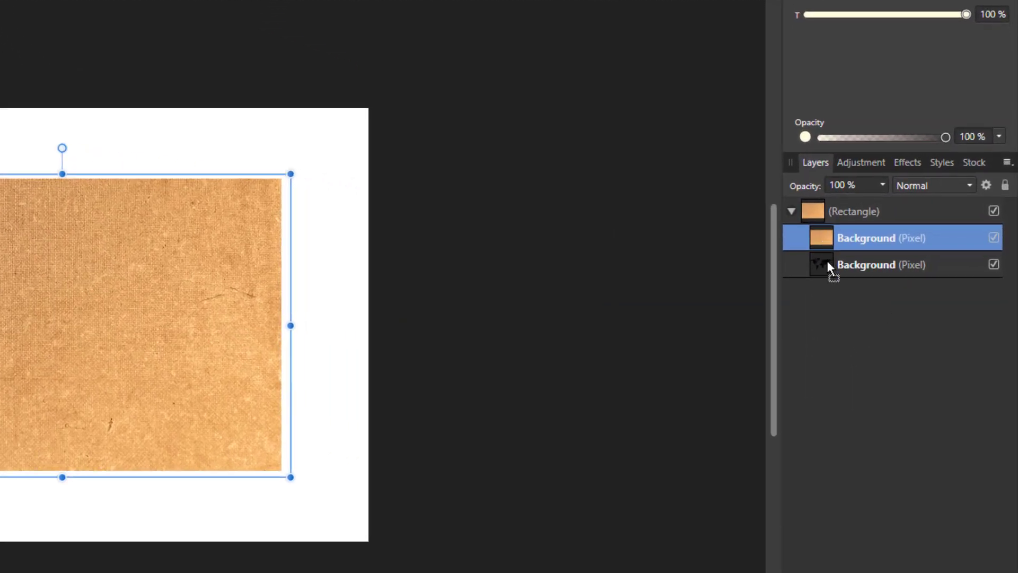
left_click_drag(827, 261, 828, 275)
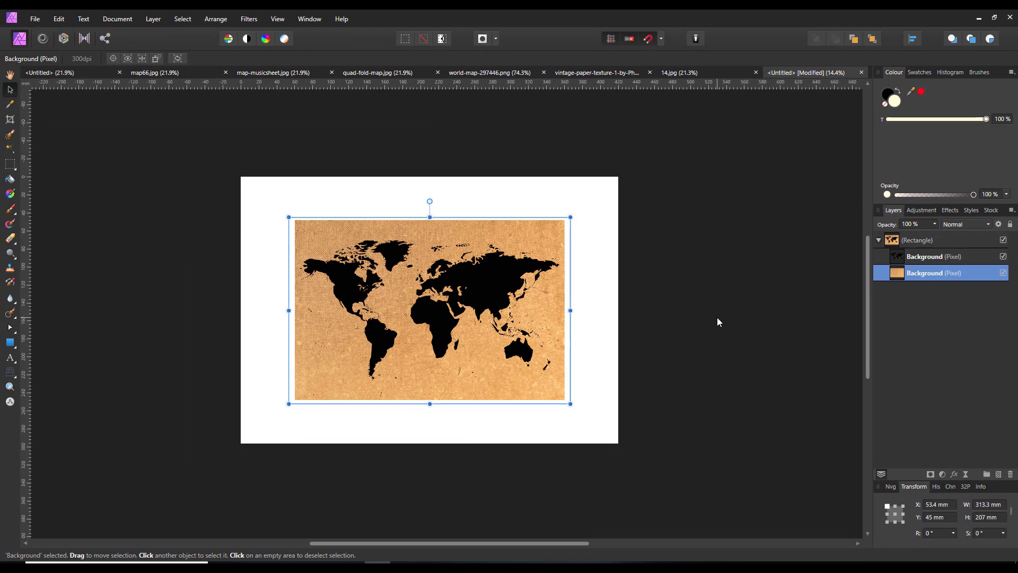
key("ctrl+0")
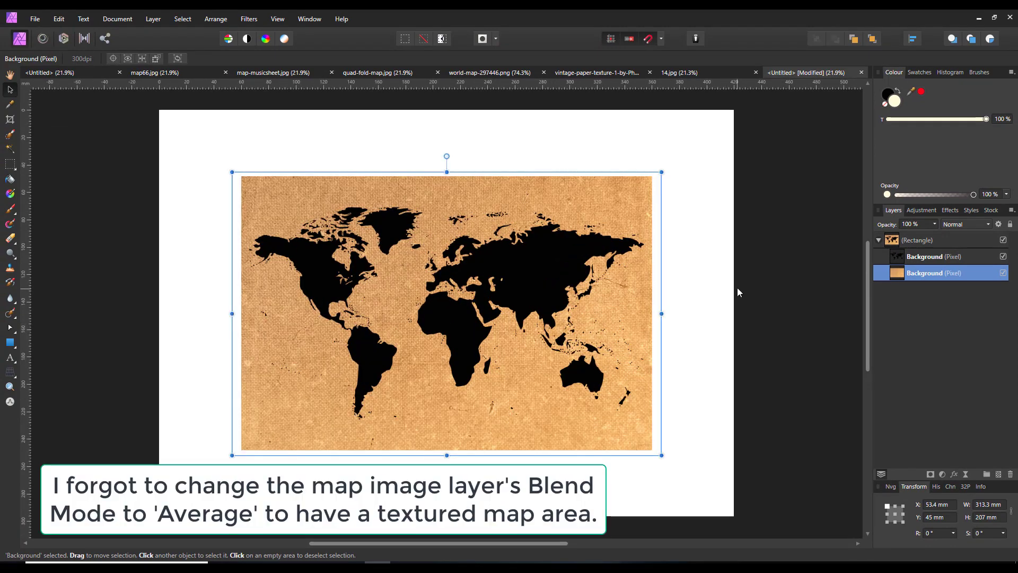
- Merge the visible artwork into a new pixel layer and hide the original rectangle layer
left_click(879, 240)
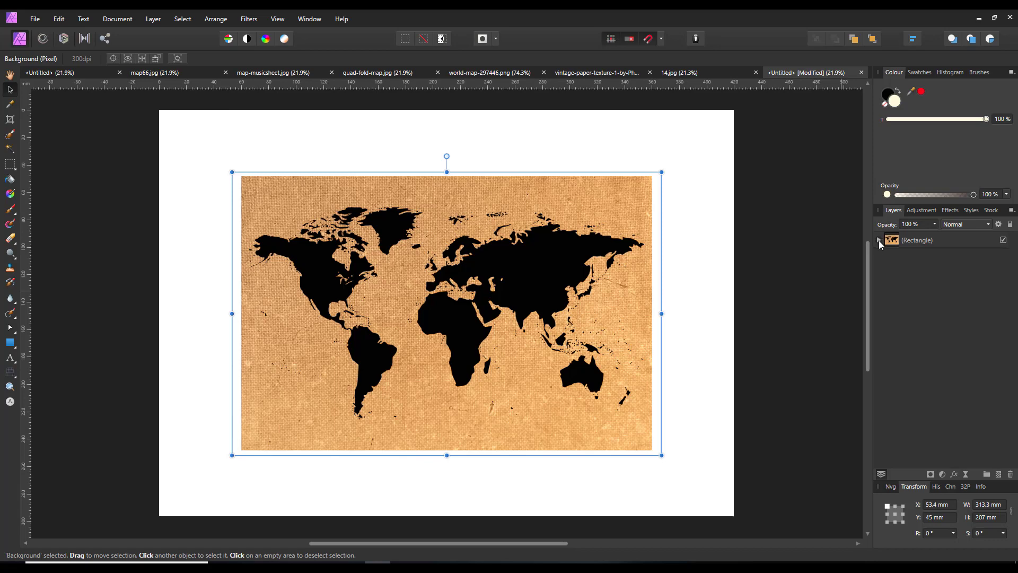
right_click(908, 239)
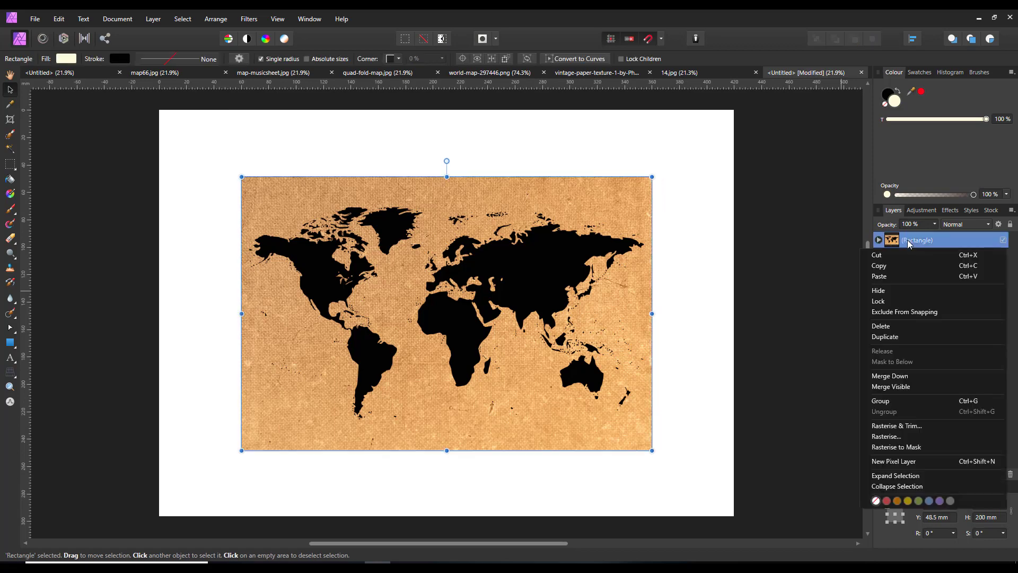
left_click(900, 387)
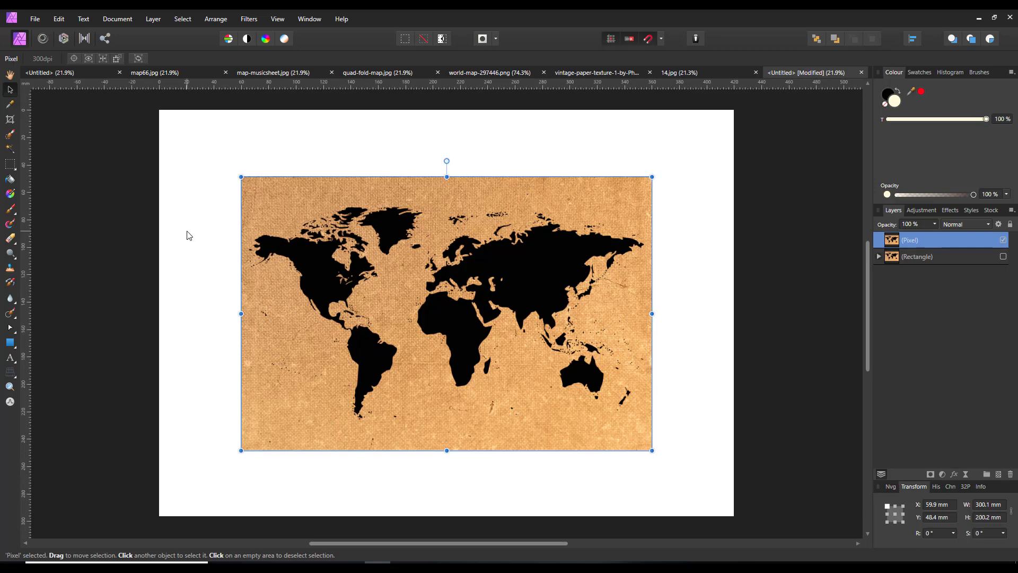
- Draw a cream rectangle over the map's left part and set its size to 100 mm wide by 200 mm high
left_click(10, 342)
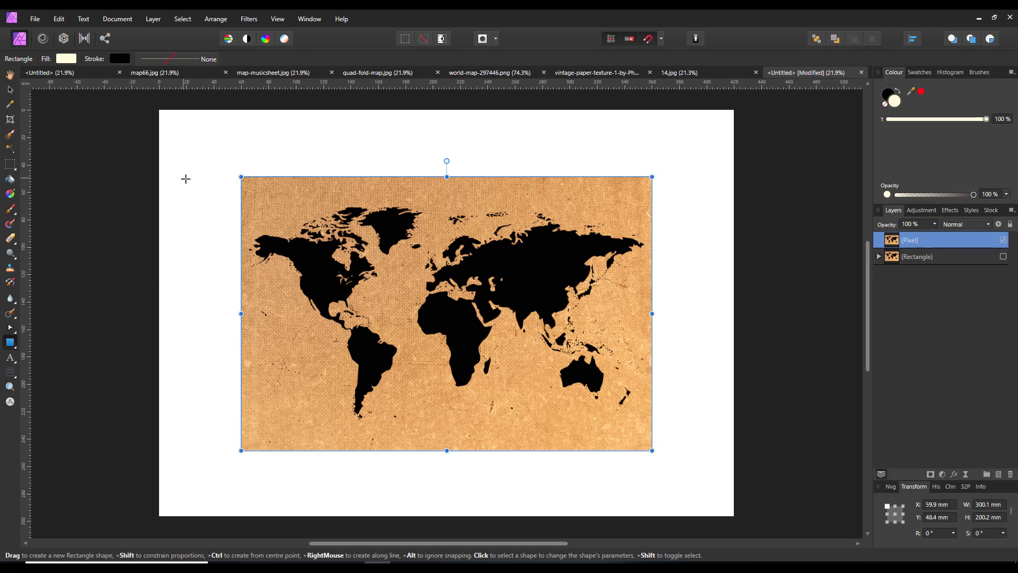
left_click_drag(182, 178, 289, 450)
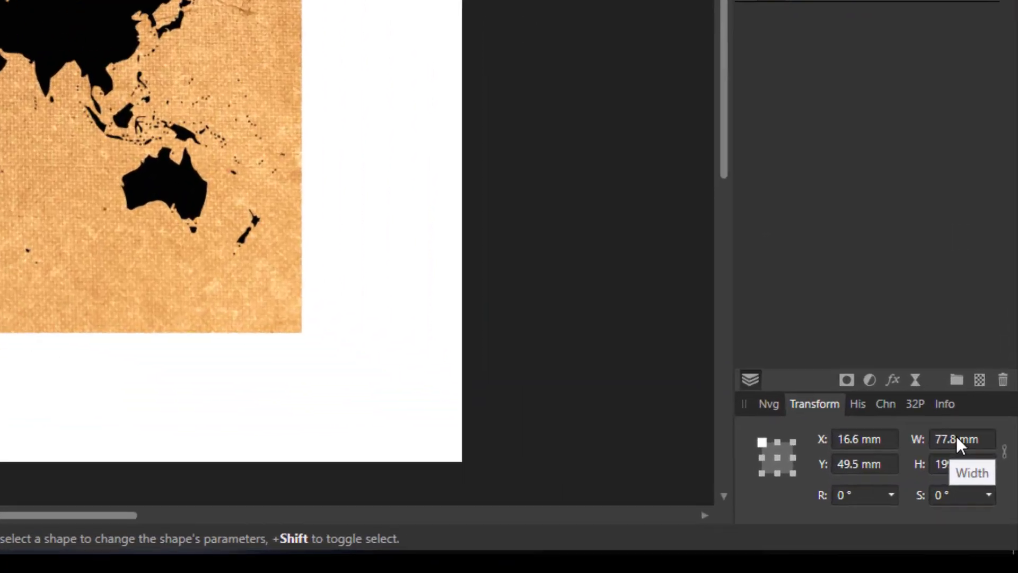
left_click(980, 495)
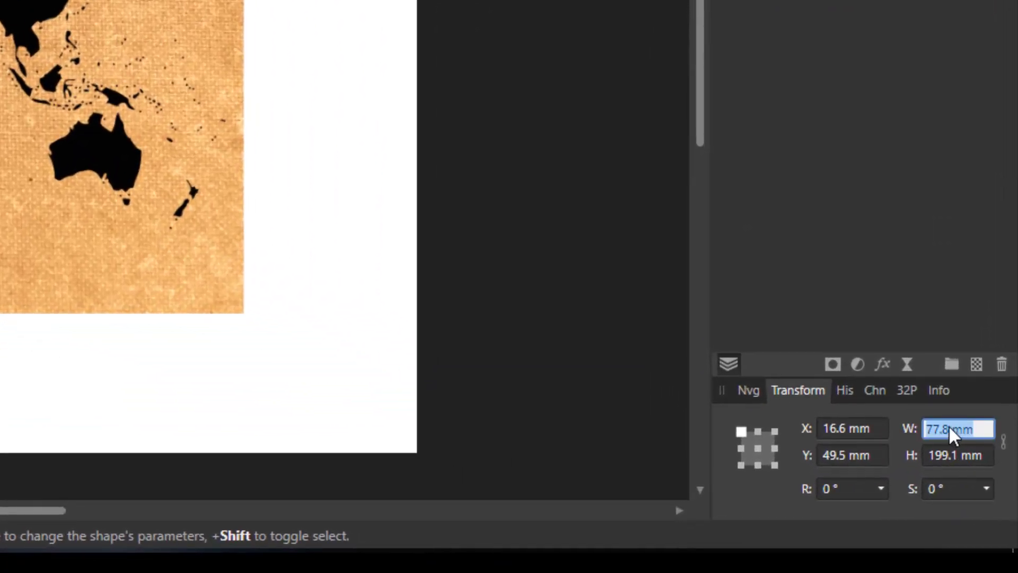
type("100")
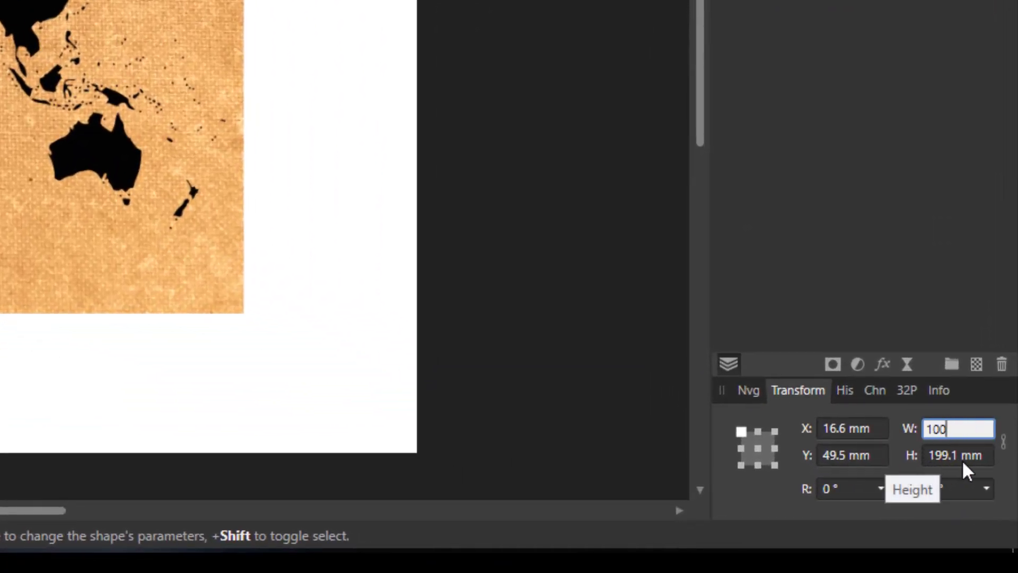
left_click(955, 457)
type("2")
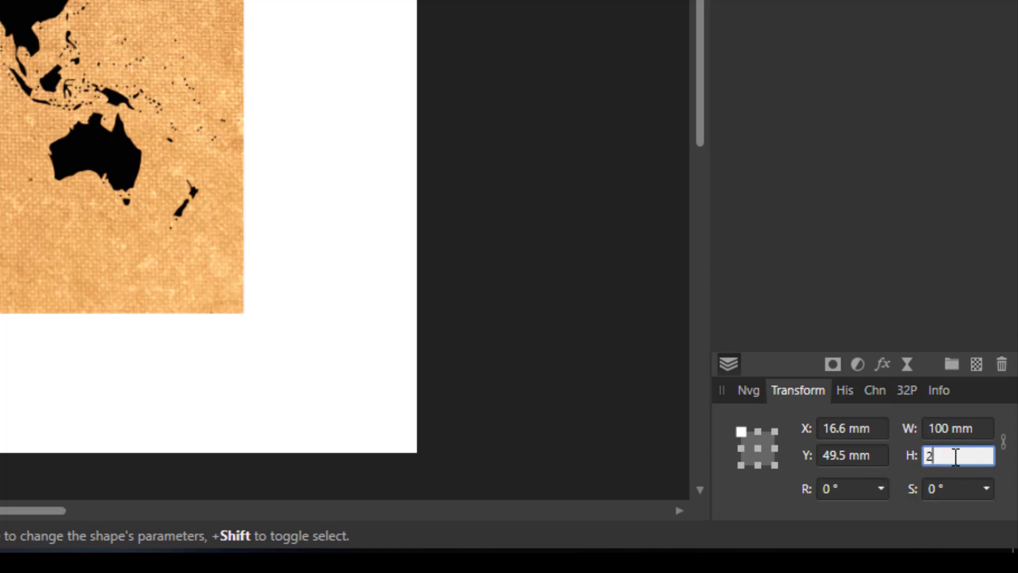
type("00")
key("Return")
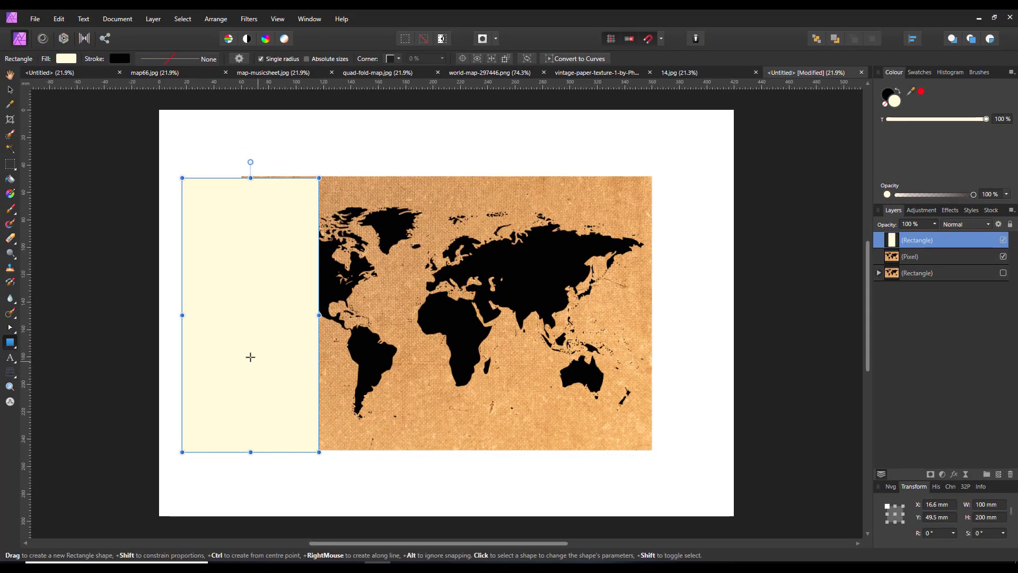
- Align the 100 × 200 mm rectangle with the map's left edge and duplicate it twice
left_click(9, 89)
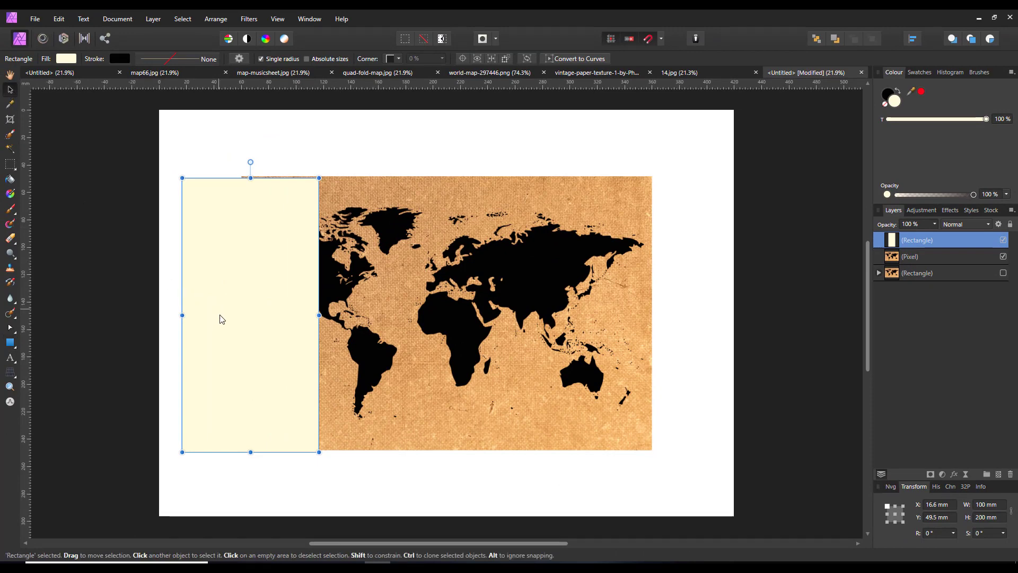
left_click_drag(223, 320, 282, 323)
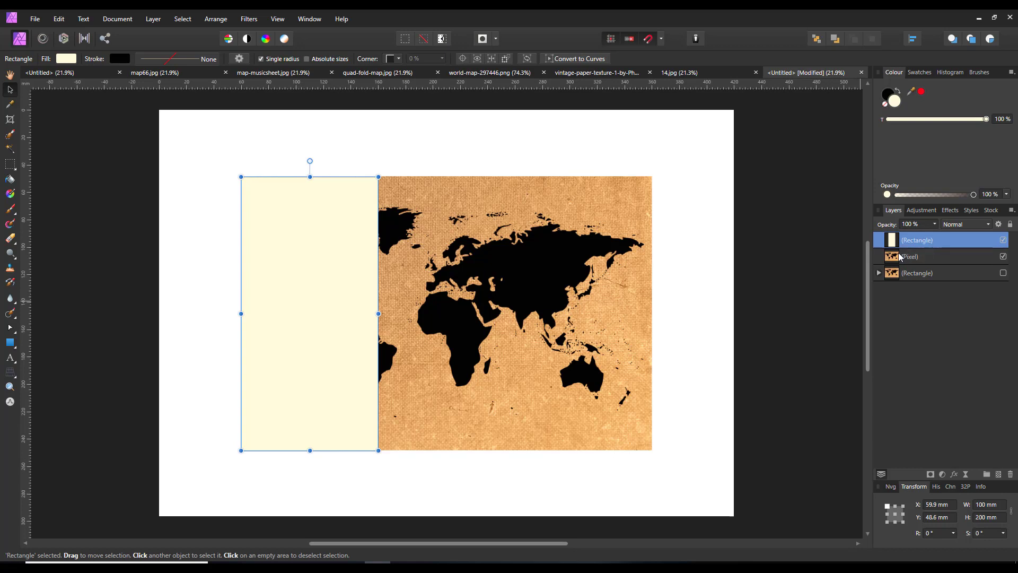
right_click(928, 243)
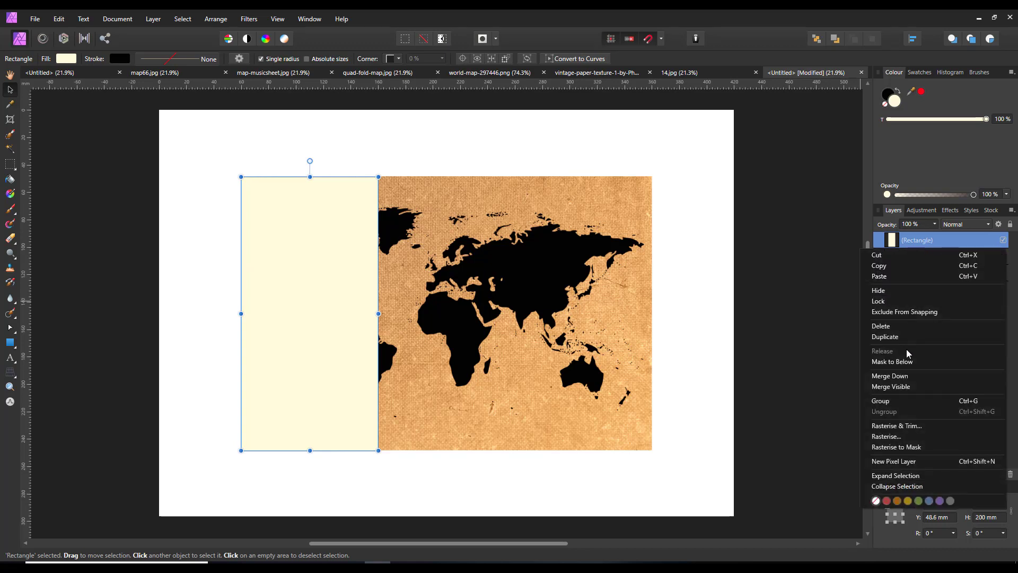
left_click(896, 337)
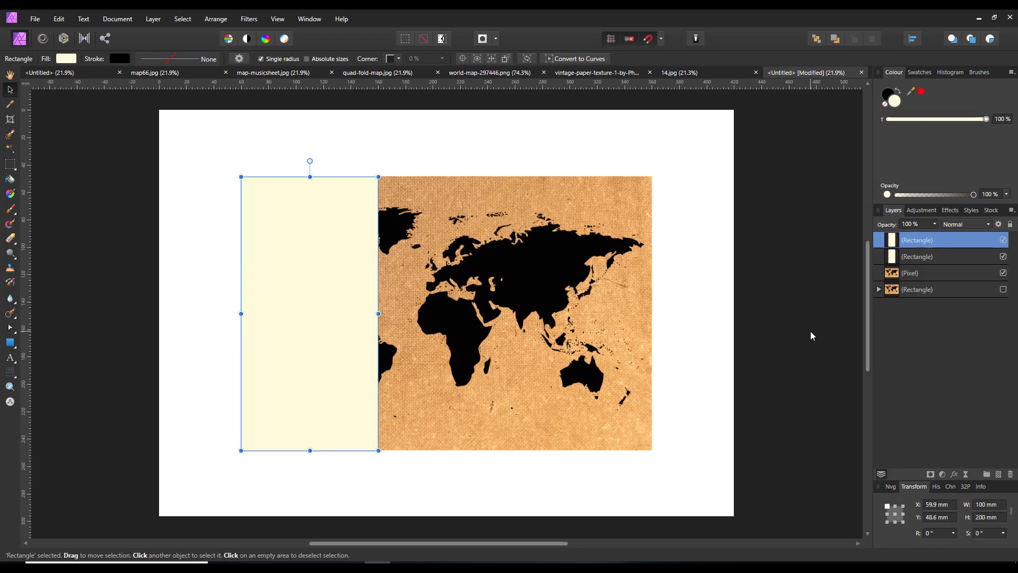
key("ctrl+j")
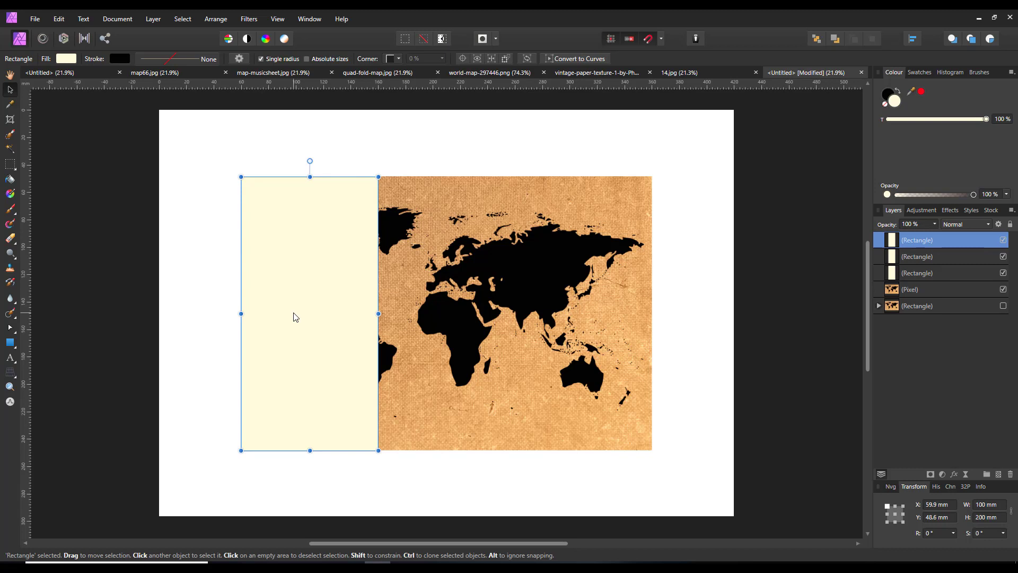
- Place one duplicate rectangle over the map's right third and another over its middle third
left_click_drag(296, 317, 569, 318)
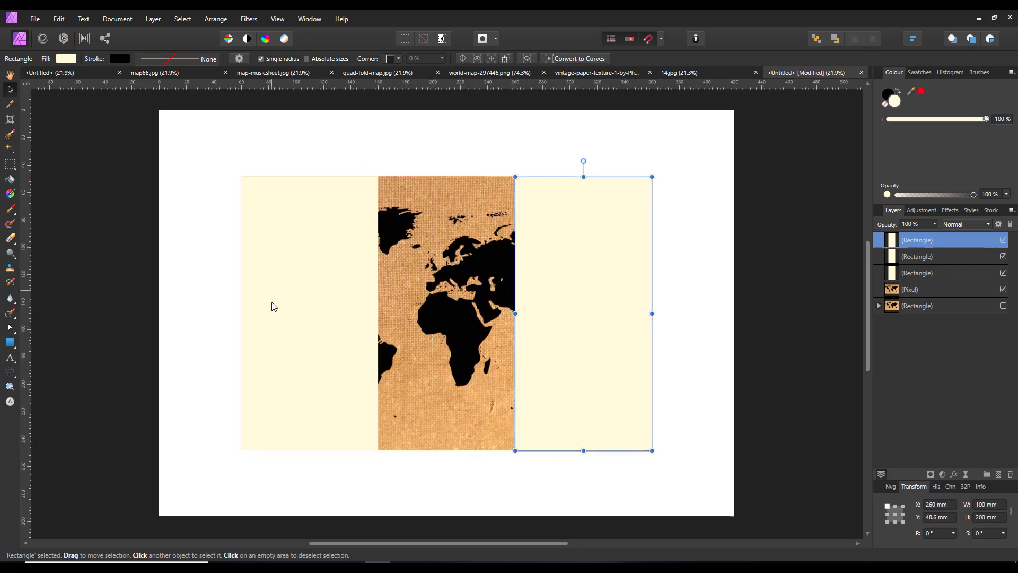
left_click(289, 299)
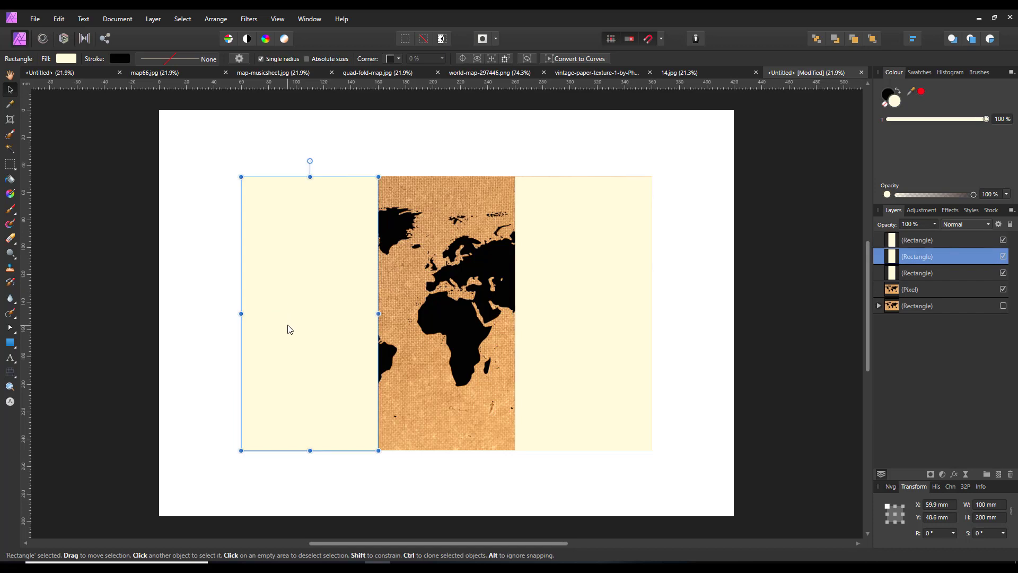
left_click_drag(304, 329, 423, 332)
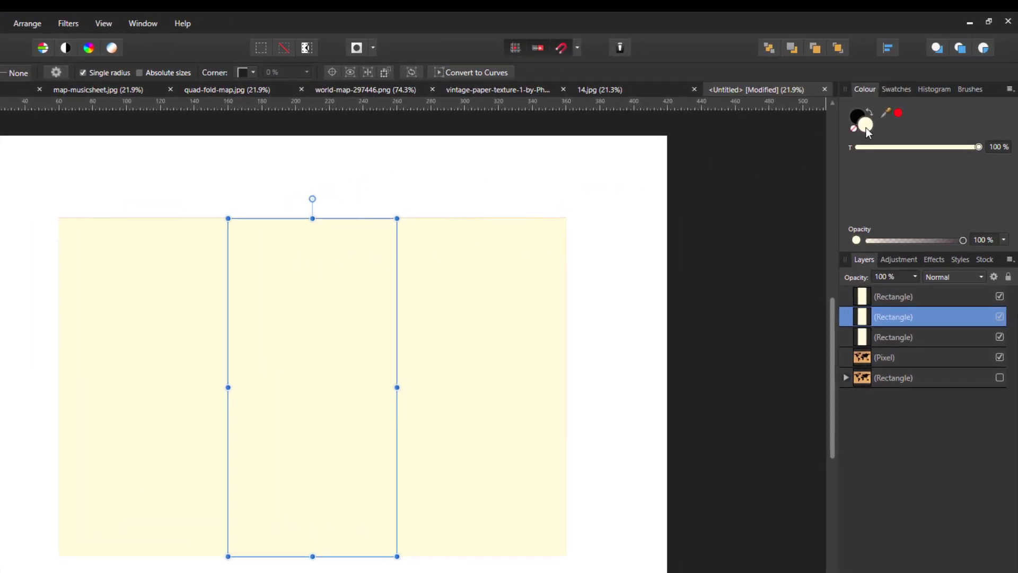
- Change the middle rectangle's fill colour to black (000000)
double_click(867, 127)
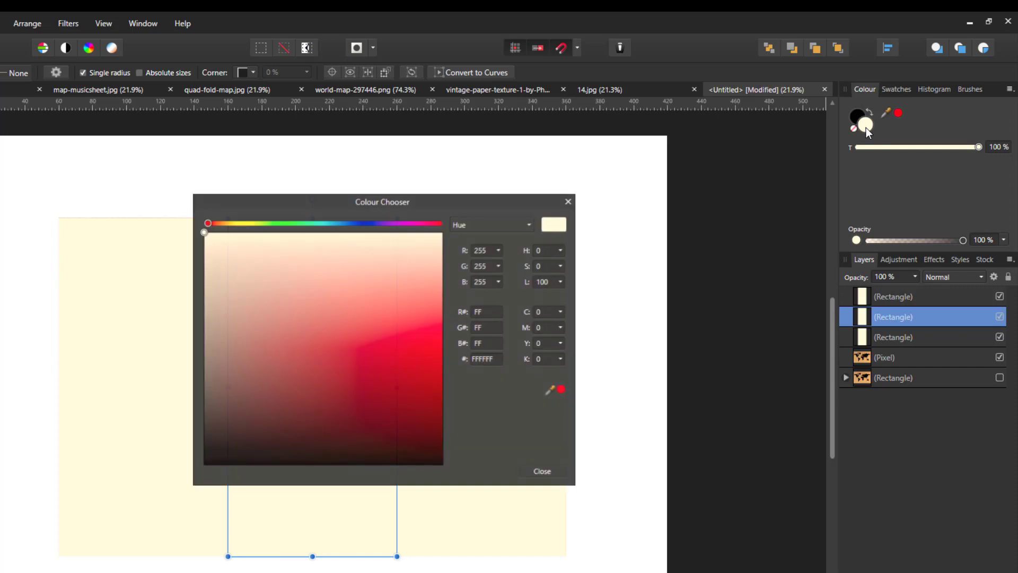
left_click_drag(363, 365, 447, 472)
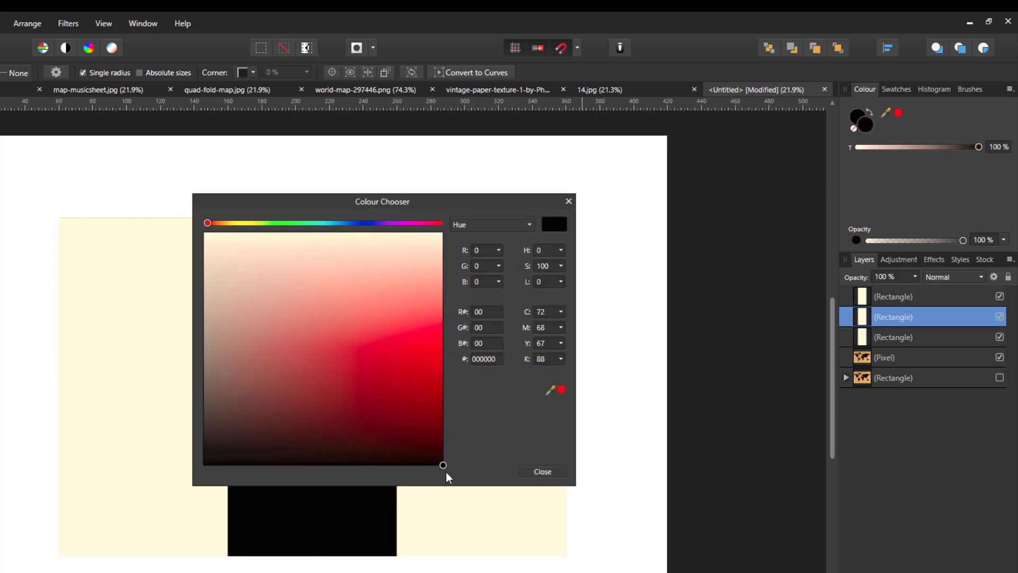
left_click(550, 471)
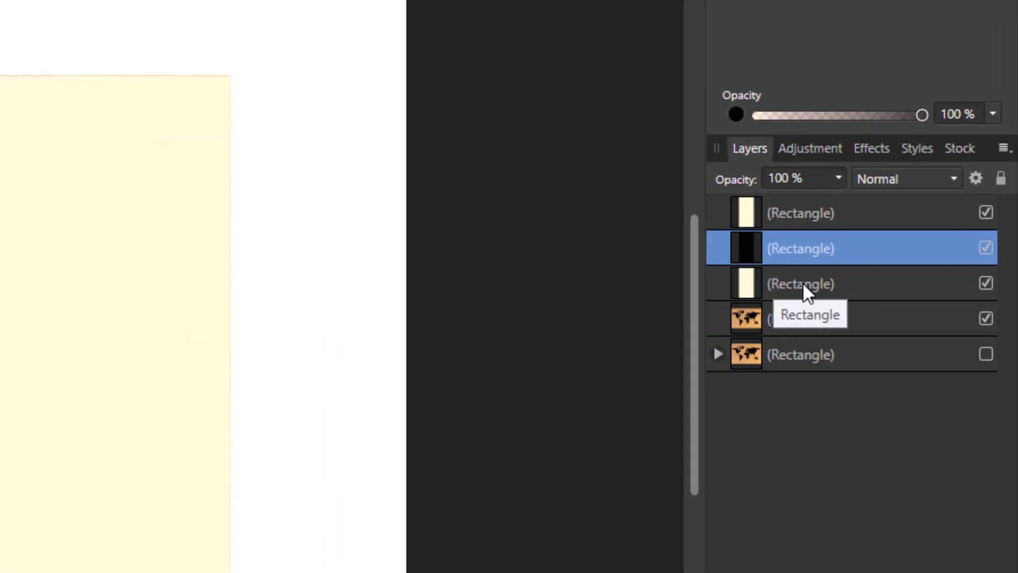
- Rename the three fold-panel rectangle layers as left, middle and right according to their positions over the map
double_click(804, 283)
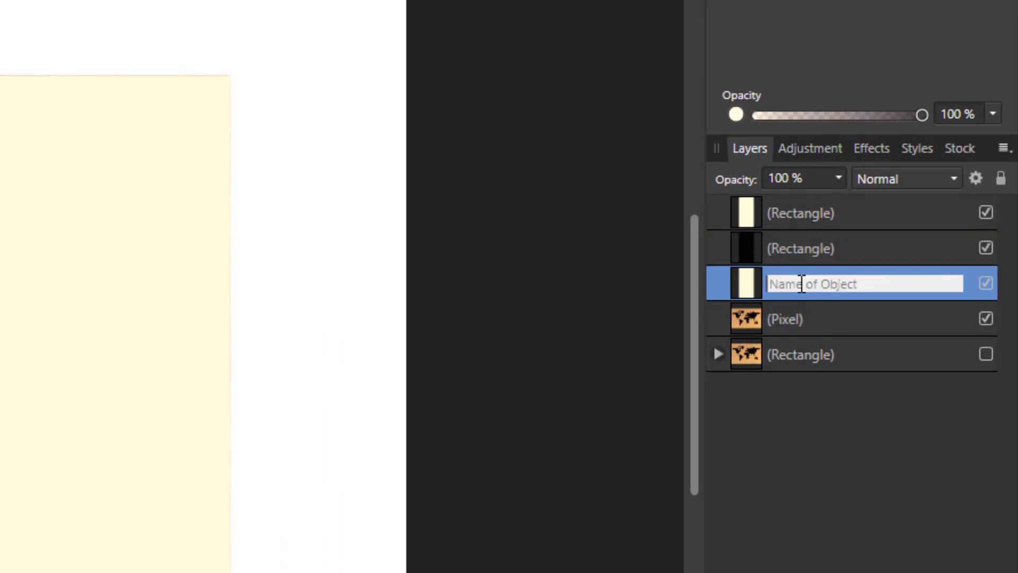
type("left")
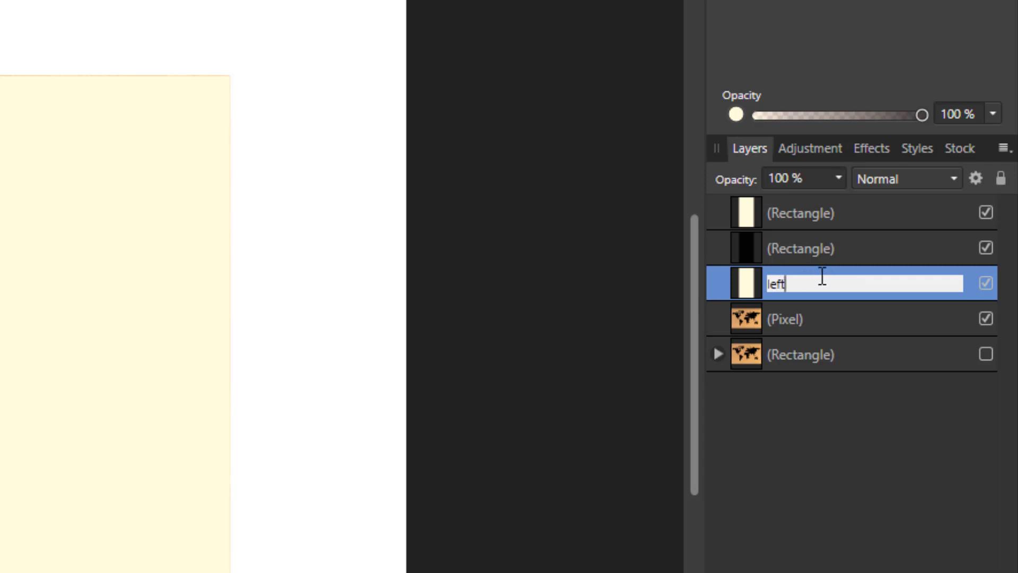
key("Return")
double_click(812, 247)
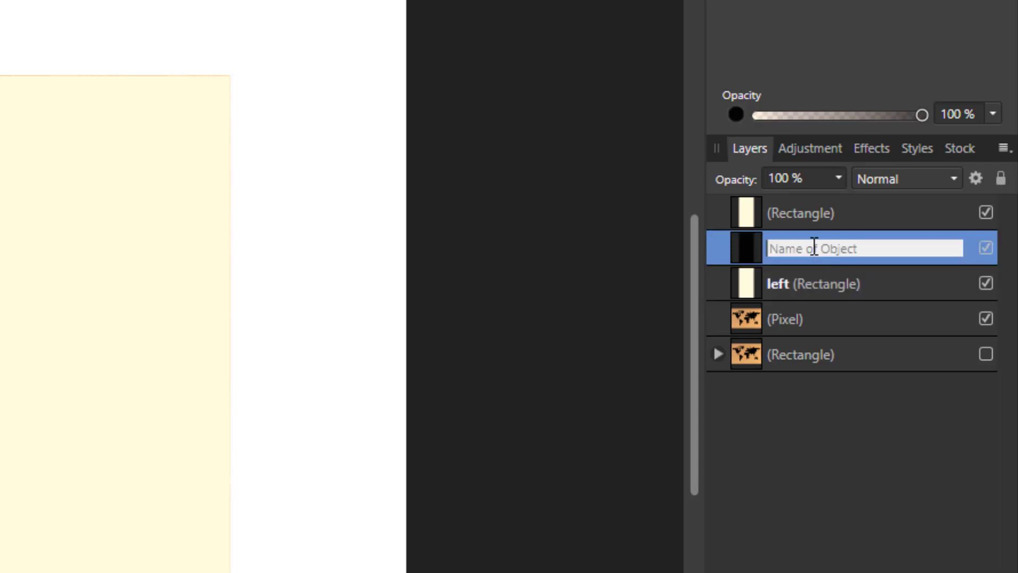
type("middle")
key("Return")
left_click(810, 205)
left_click(810, 205)
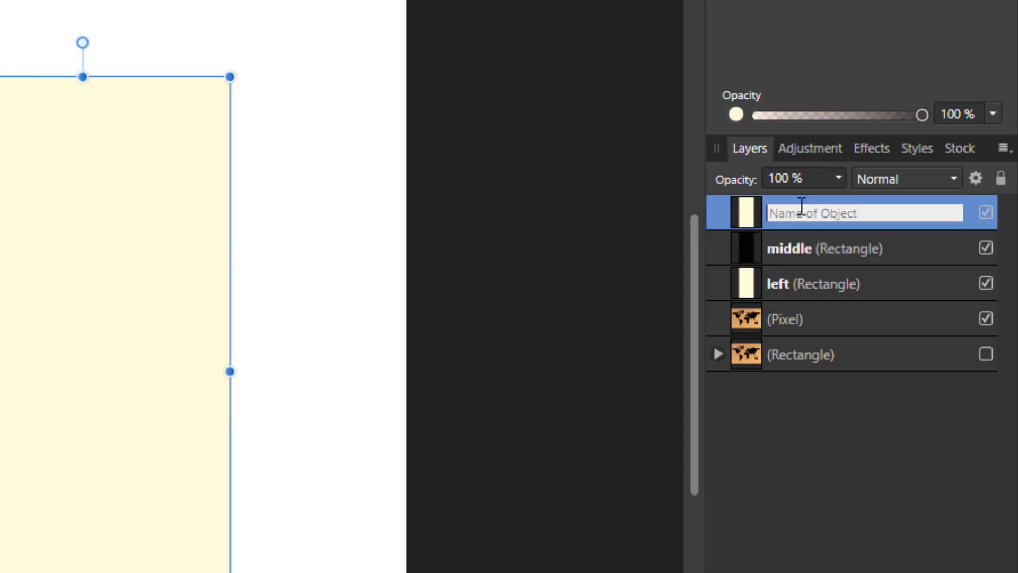
type("r")
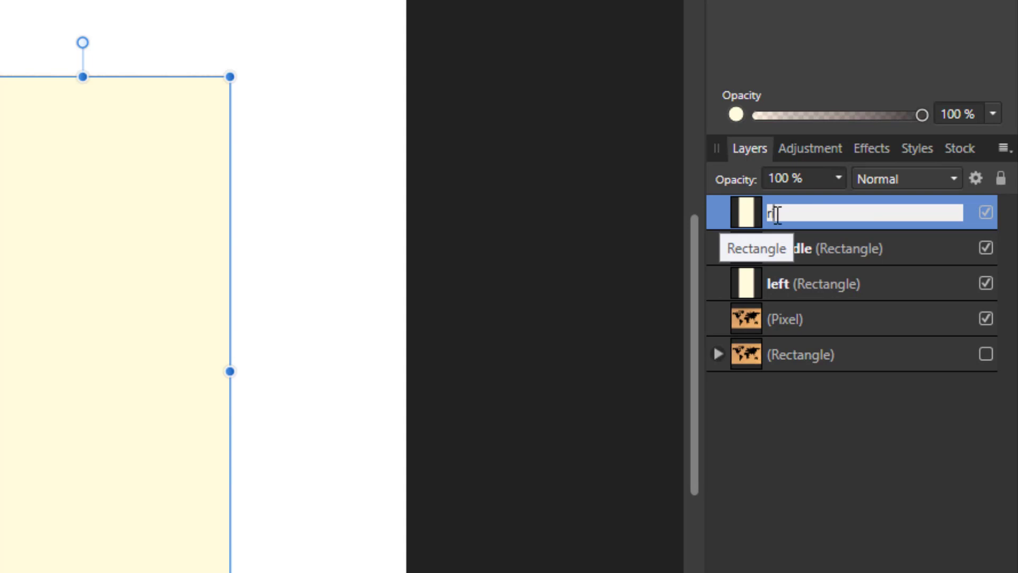
type("ight")
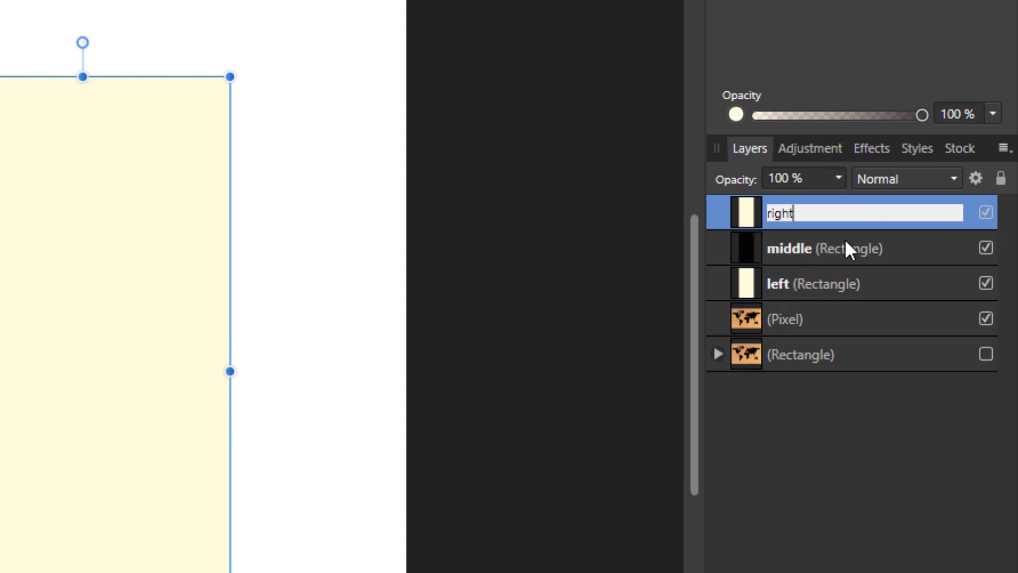
key("Return")
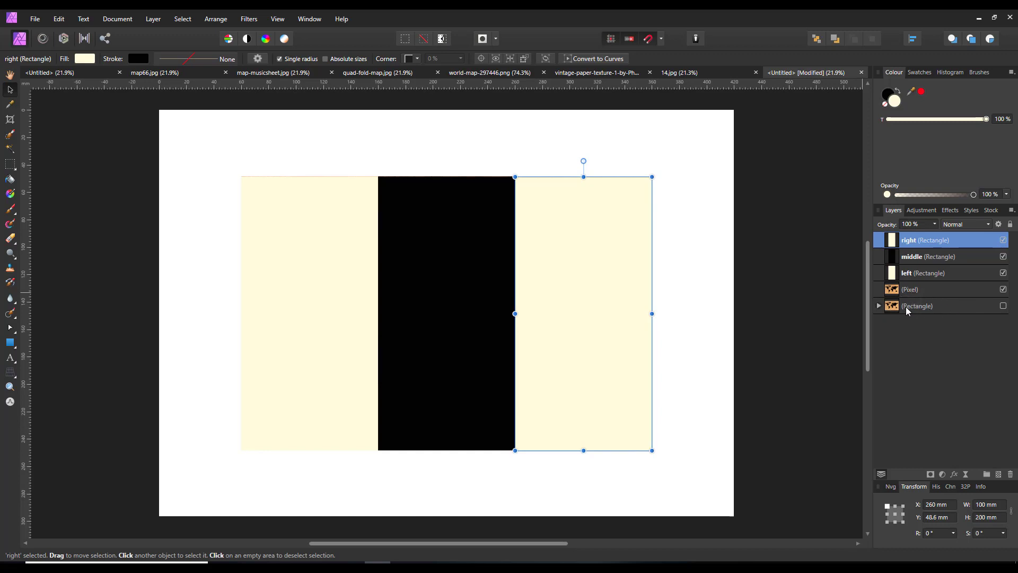
- Duplicate the map's pixel layer twice so each fold panel has its own copy
right_click(902, 294)
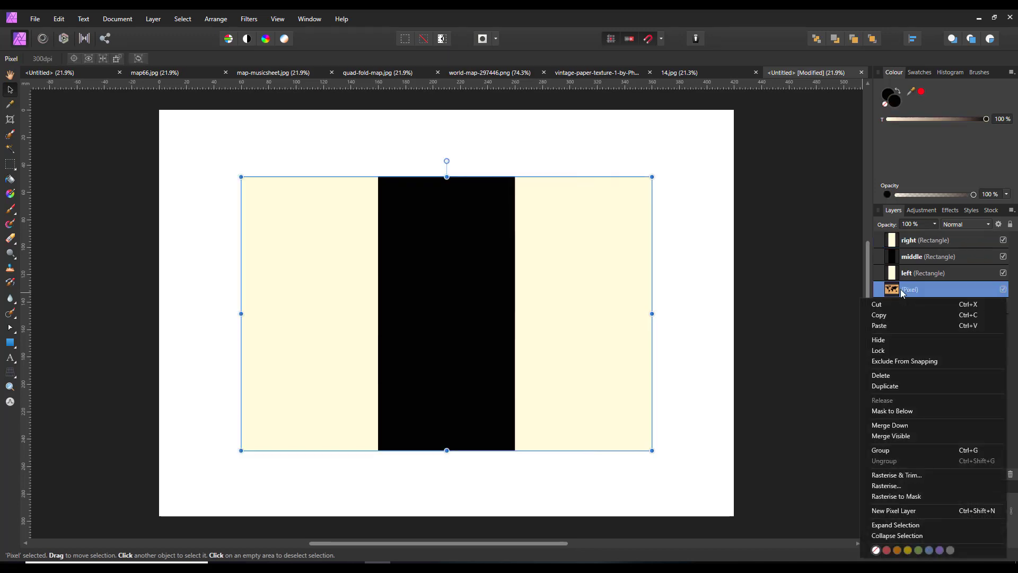
left_click(893, 386)
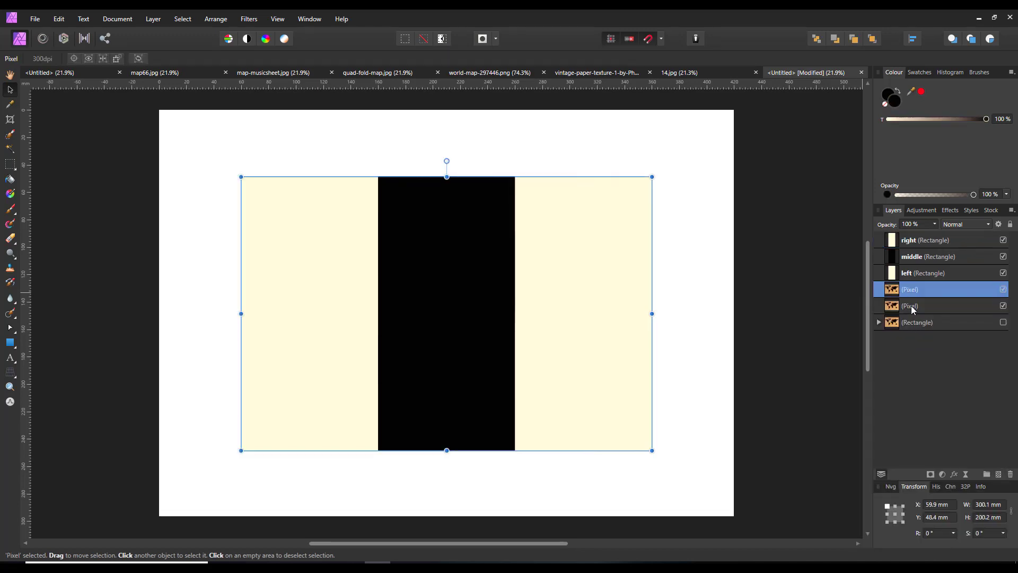
right_click(913, 292)
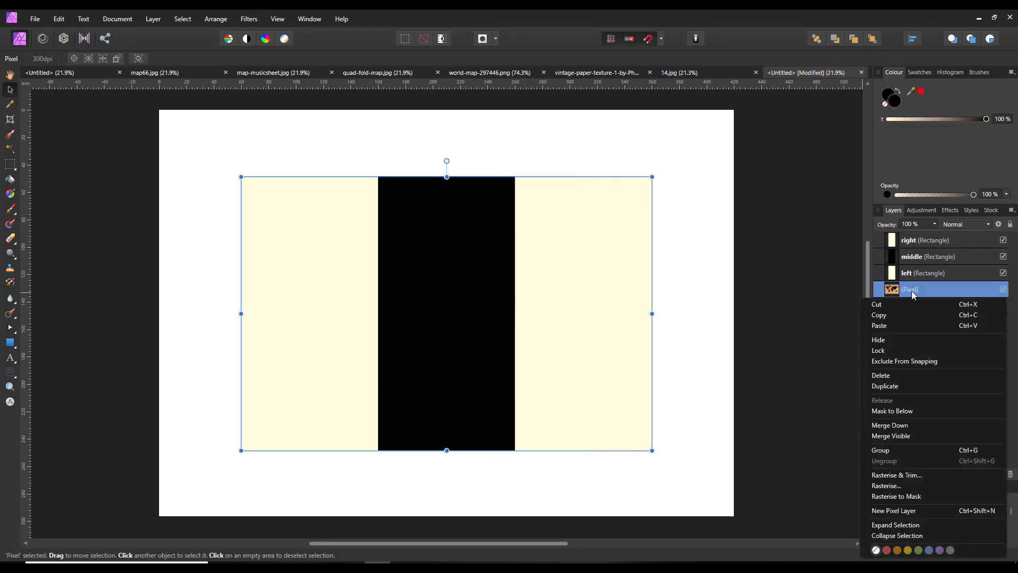
left_click(901, 386)
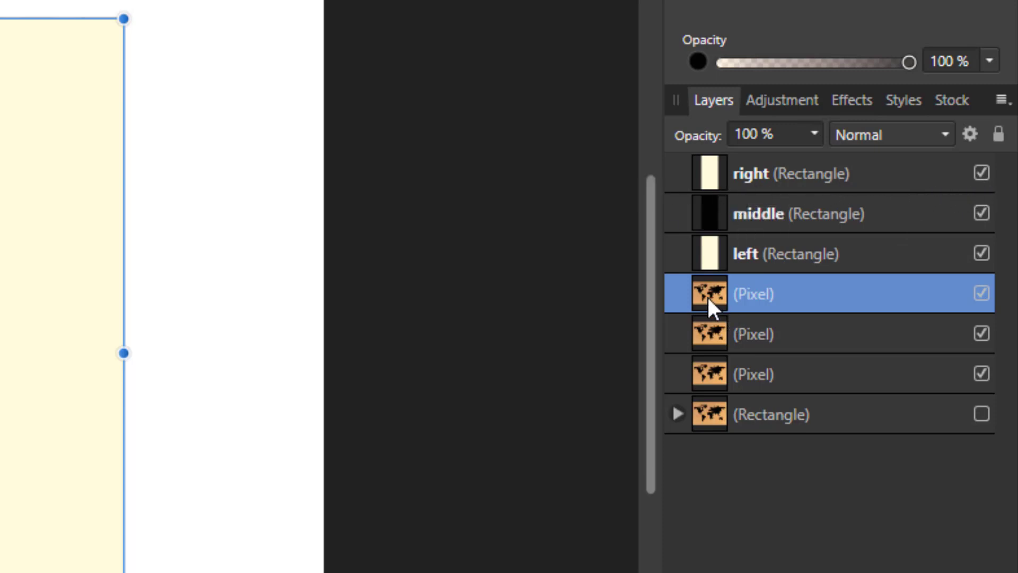
- Clip one map pixel layer inside each of the right, middle and left rectangles
left_click_drag(708, 296, 819, 203)
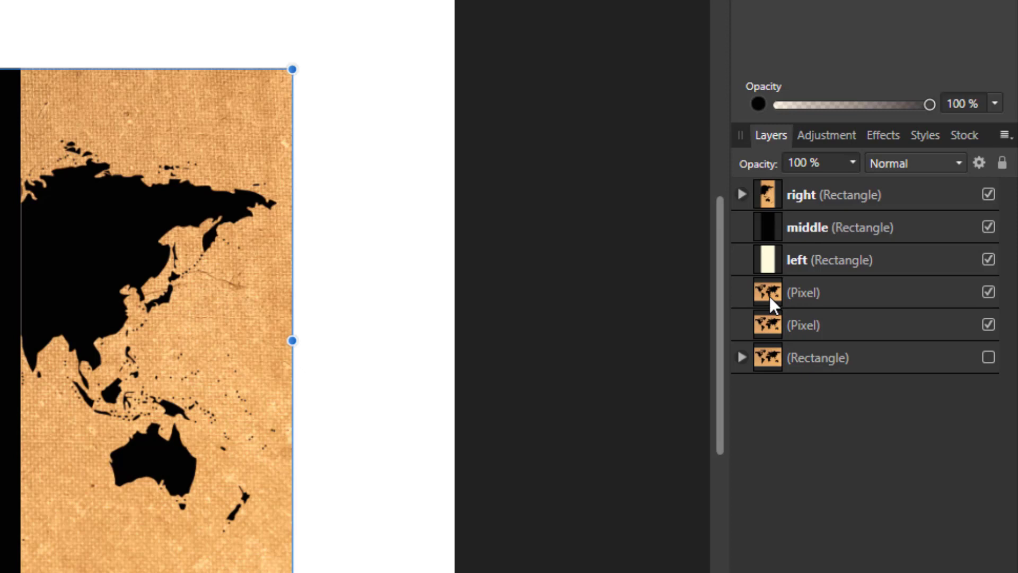
left_click_drag(769, 296, 842, 244)
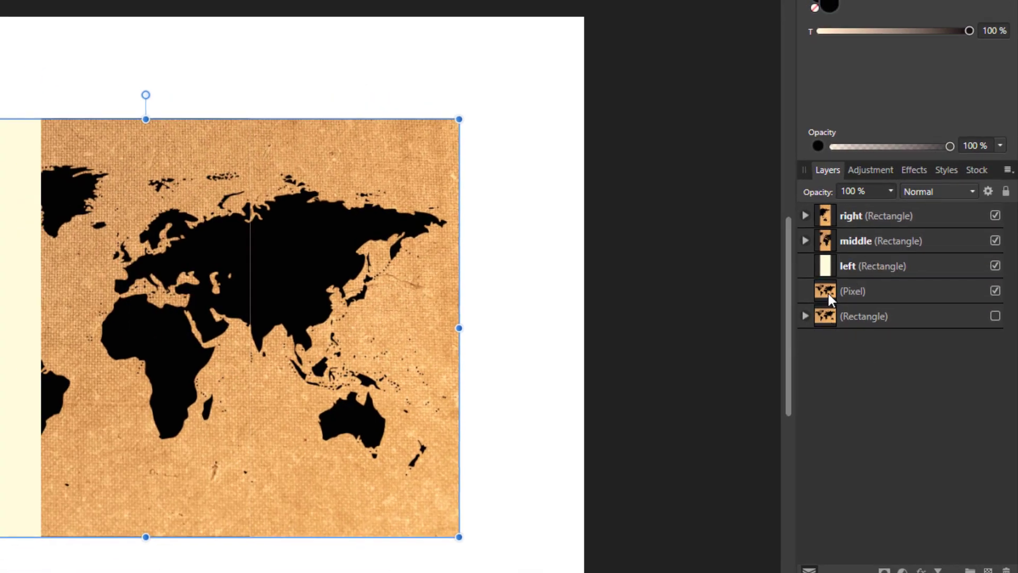
left_click(829, 292)
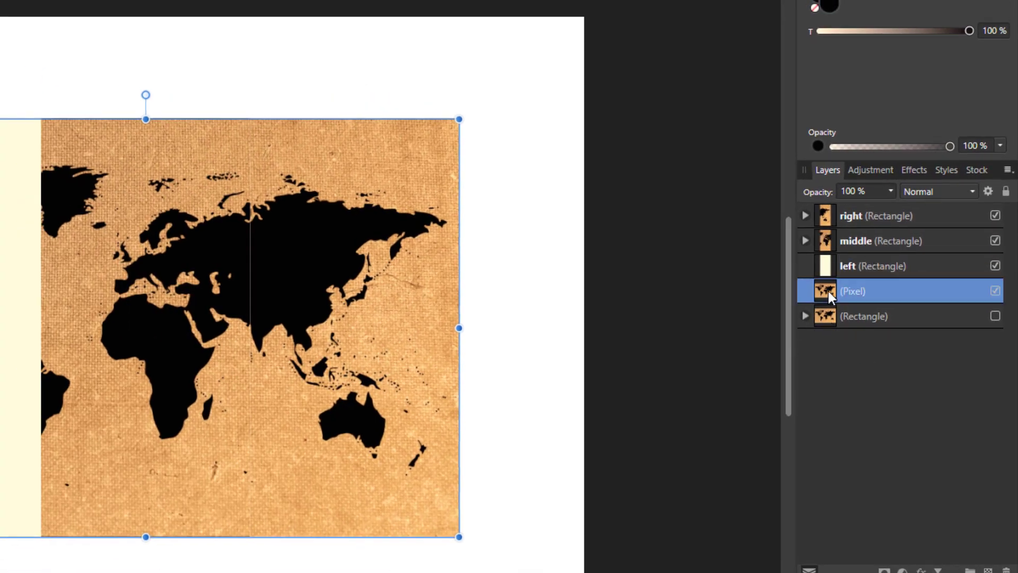
left_click_drag(827, 292, 849, 273)
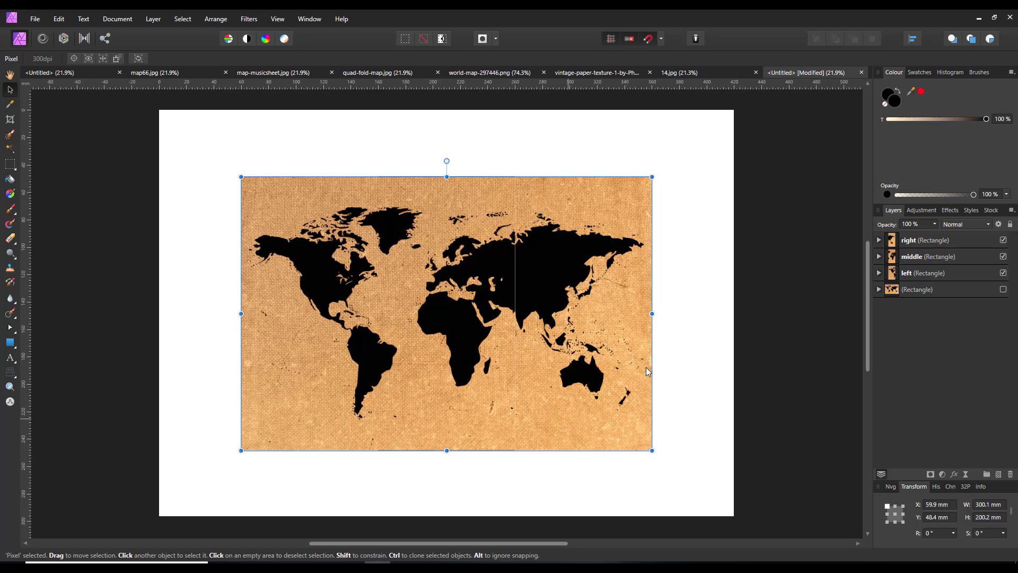
- Move the right and middle map panels aside to the page's right edge, clear of the left panel
left_click(907, 242)
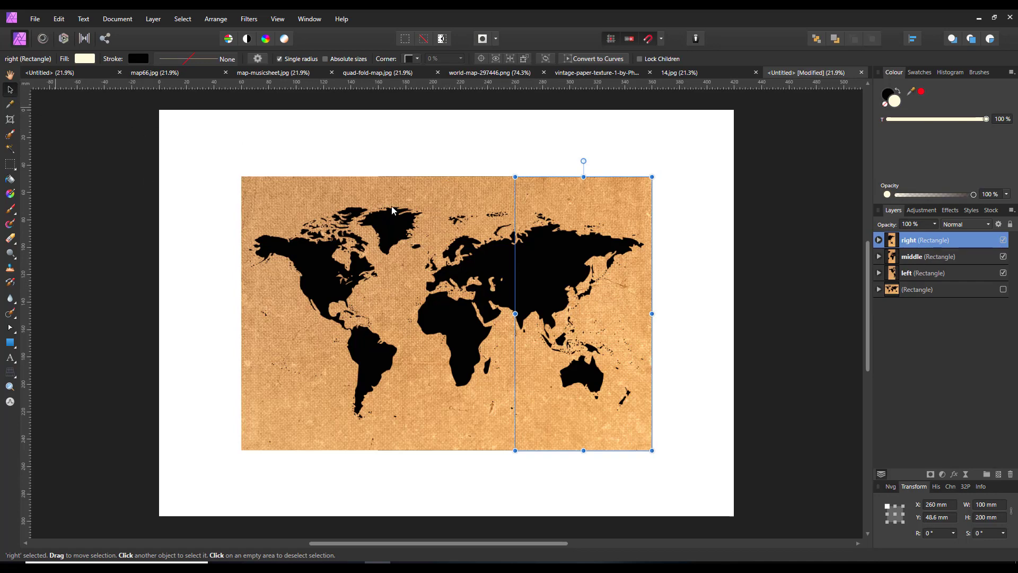
left_click_drag(584, 384, 761, 317)
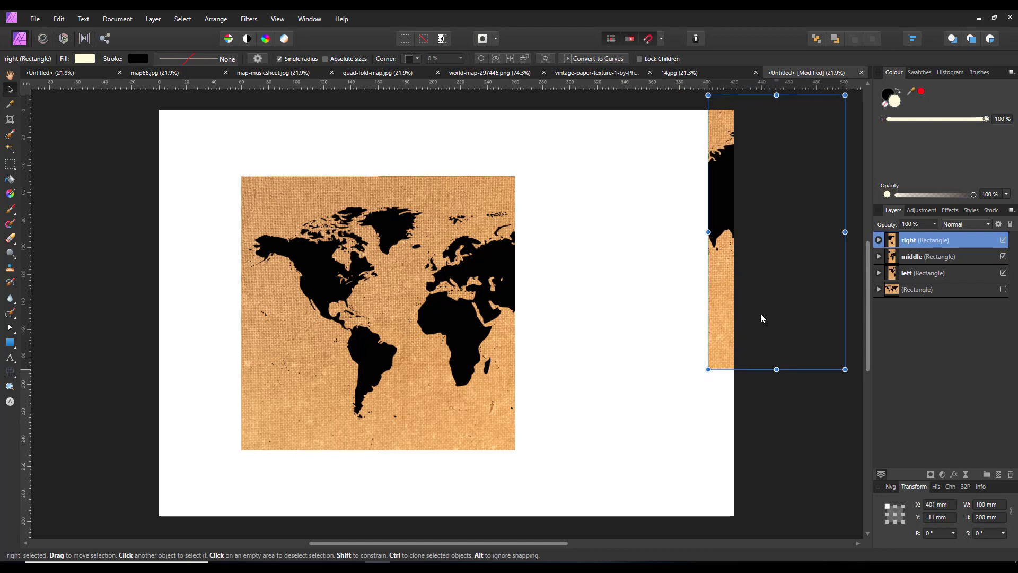
left_click(481, 392)
left_click_drag(436, 357, 710, 423)
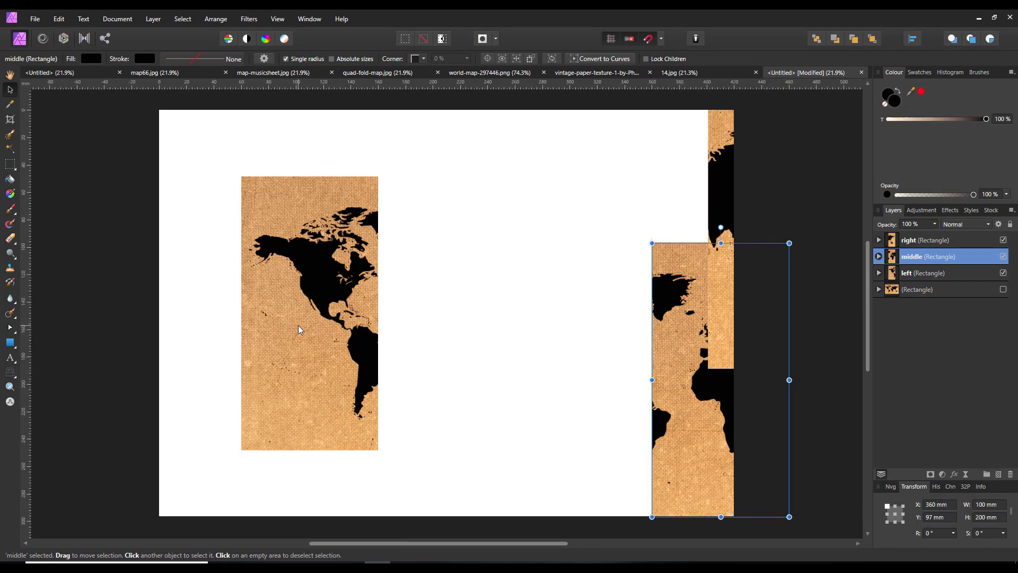
- Move the left panel lower on the page and shear its top edge leftwards to about 15.3°
left_click_drag(297, 329, 284, 356)
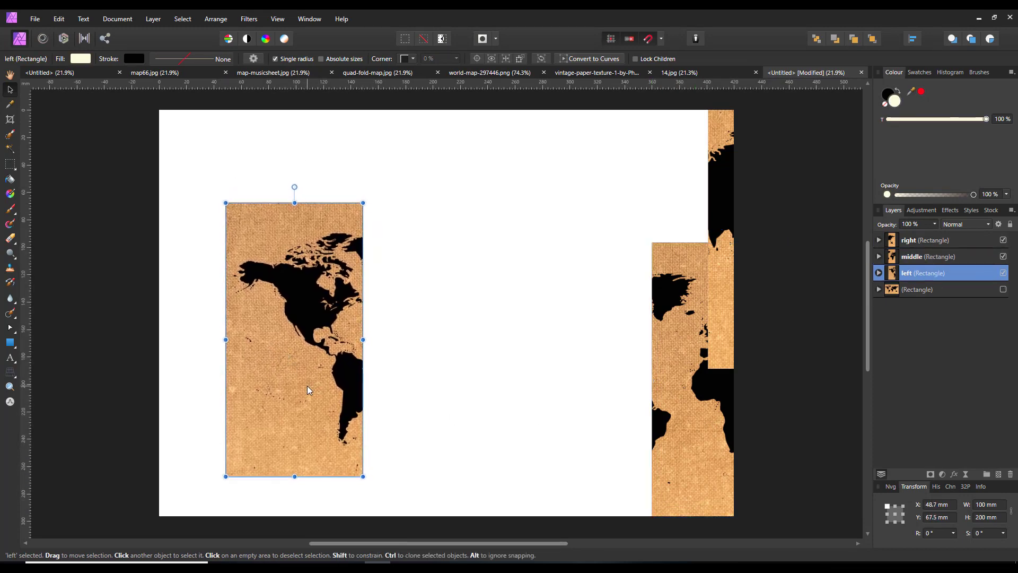
mouse_move(295, 406)
left_mouse_down()
mouse_move(306, 418)
mouse_move(299, 402)
left_mouse_up()
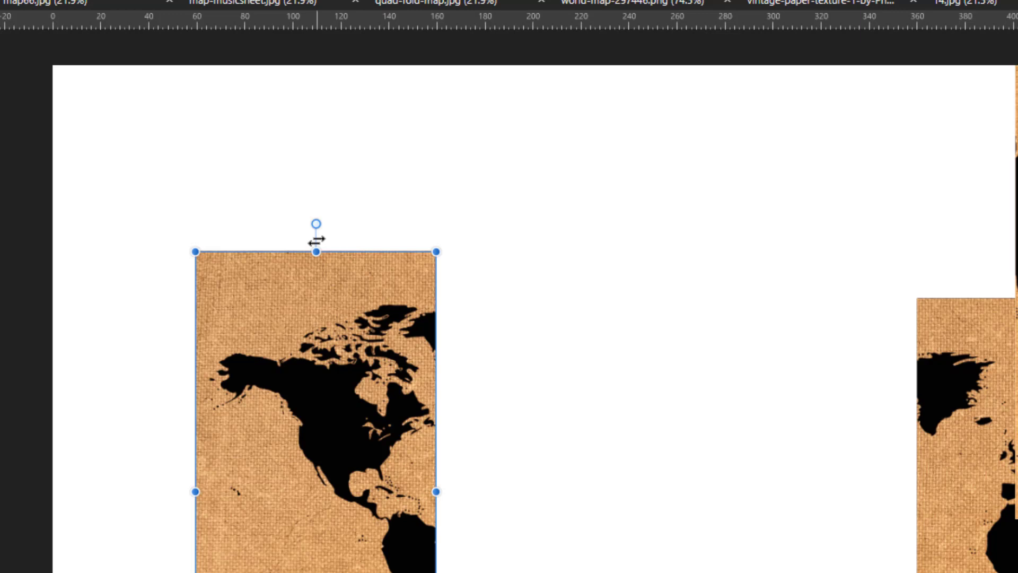
left_click_drag(317, 241, 180, 239)
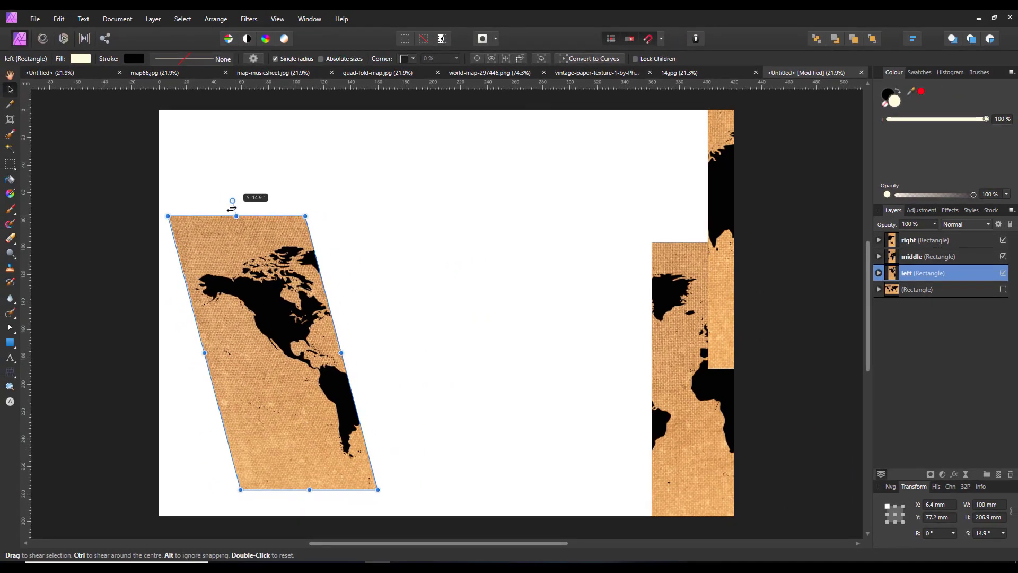
left_click_drag(231, 209, 234, 209)
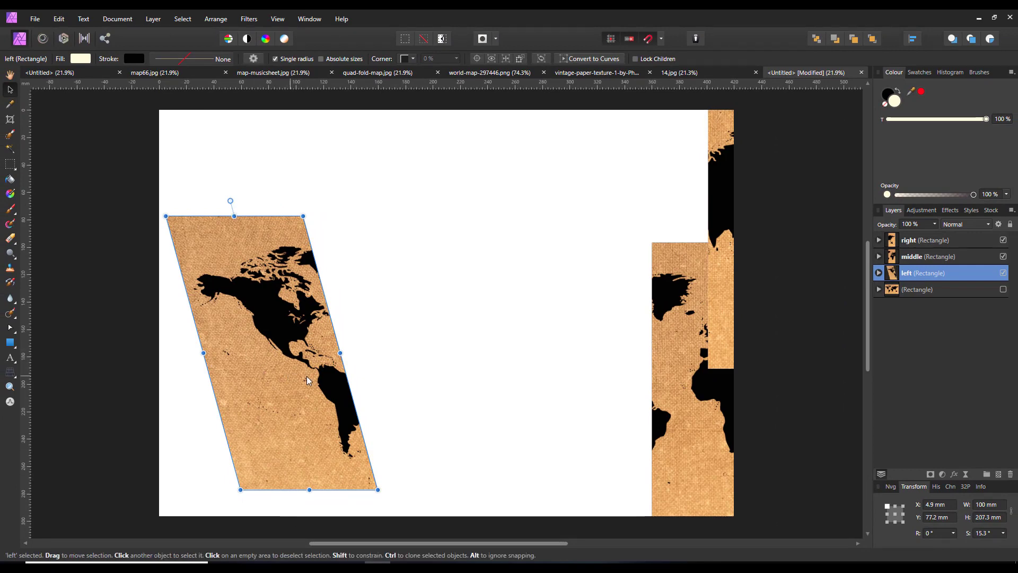
- Place the middle panel so its lower-left corner meets the left panel's lower-right corner, at about X 159.5 mm, Y 77.2 mm
left_click(913, 259)
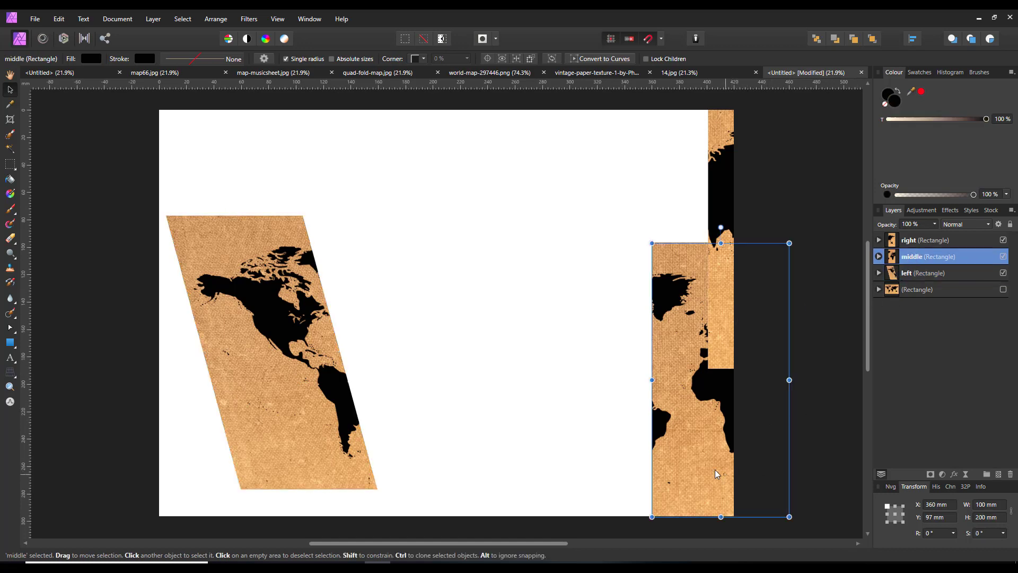
left_click_drag(726, 476, 453, 451)
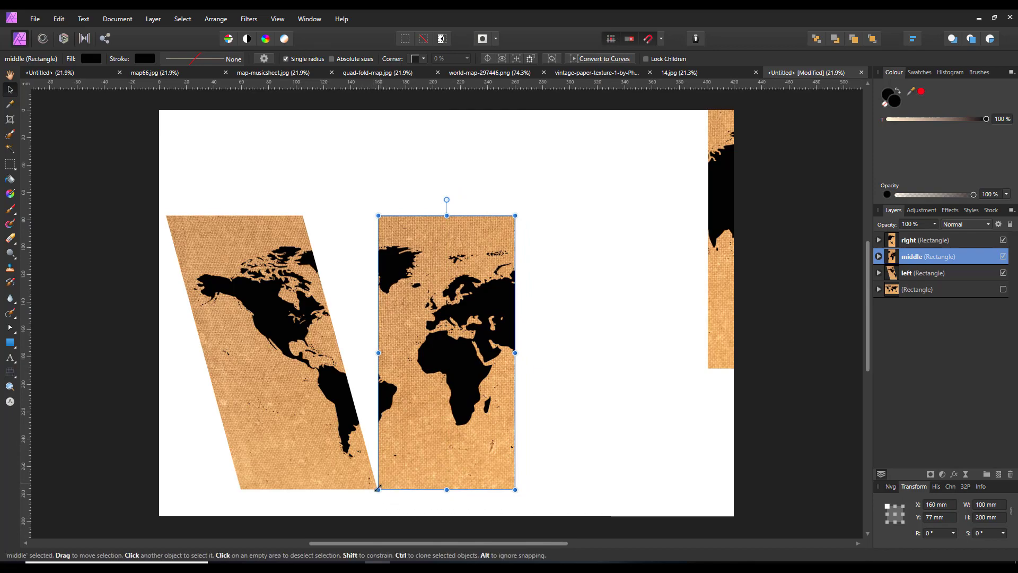
scroll(379, 488, "up", 4)
scroll(379, 472, "up", 4)
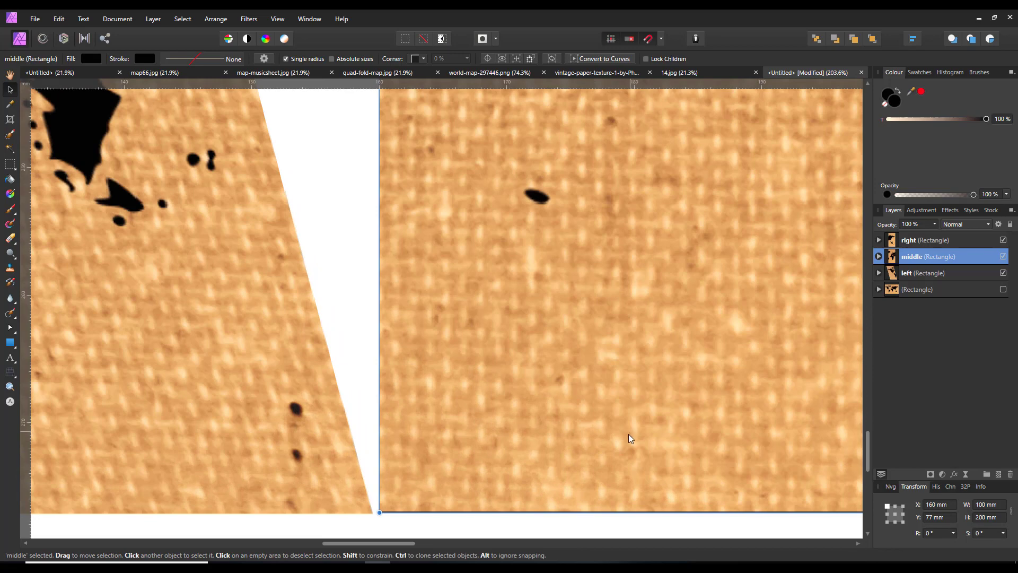
left_click_drag(628, 434, 627, 443)
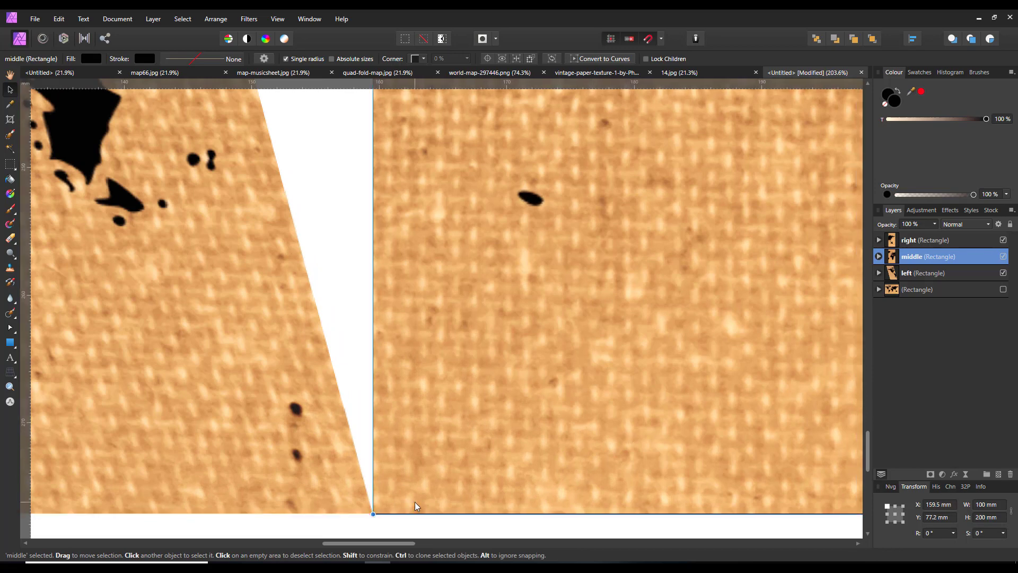
- Shear the middle panel's top leftwards to meet the left panel's slanted edge, and shear its right side upwards as a fold
key("ctrl+0")
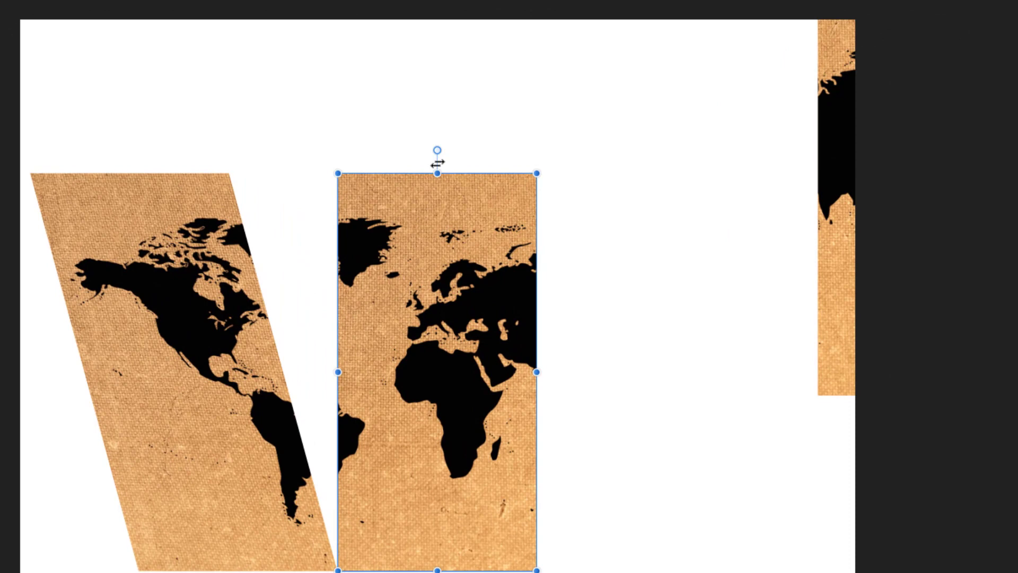
left_click_drag(437, 163, 326, 154)
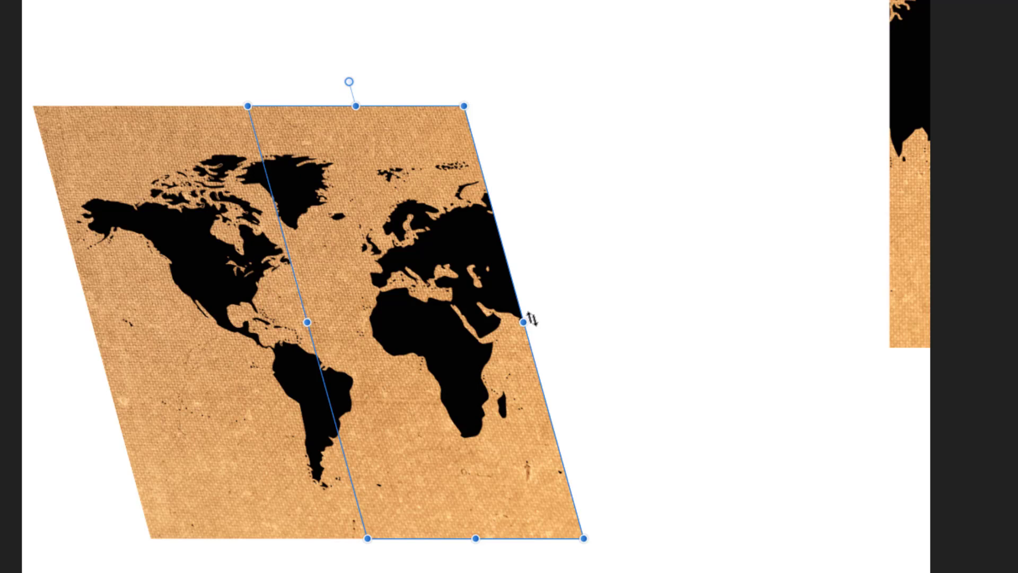
left_click_drag(531, 319, 498, 252)
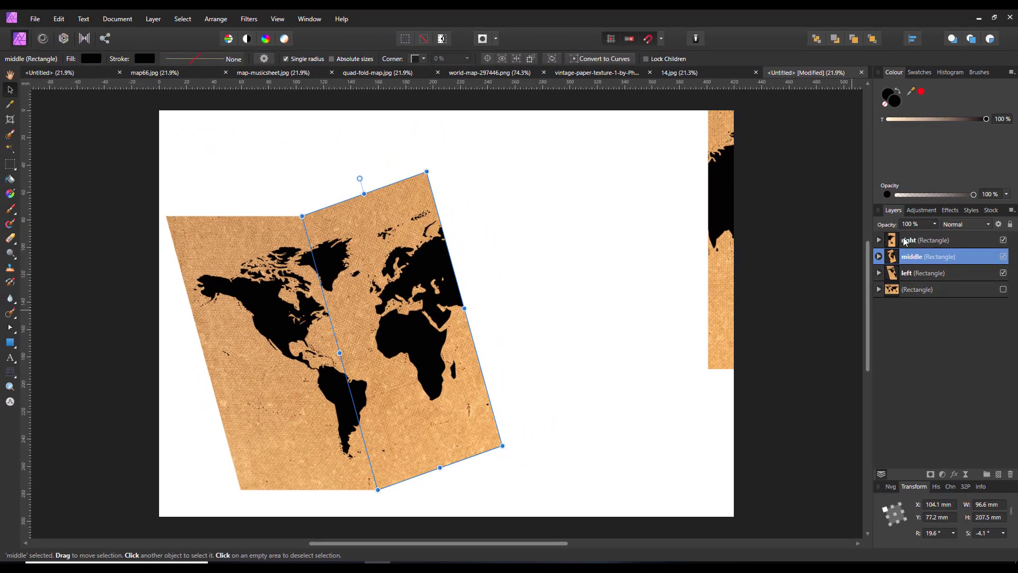
- Join the right panel's lower-left corner to the middle panel's lower-right corner and shear its top leftwards to about 15.6°
left_click(905, 242)
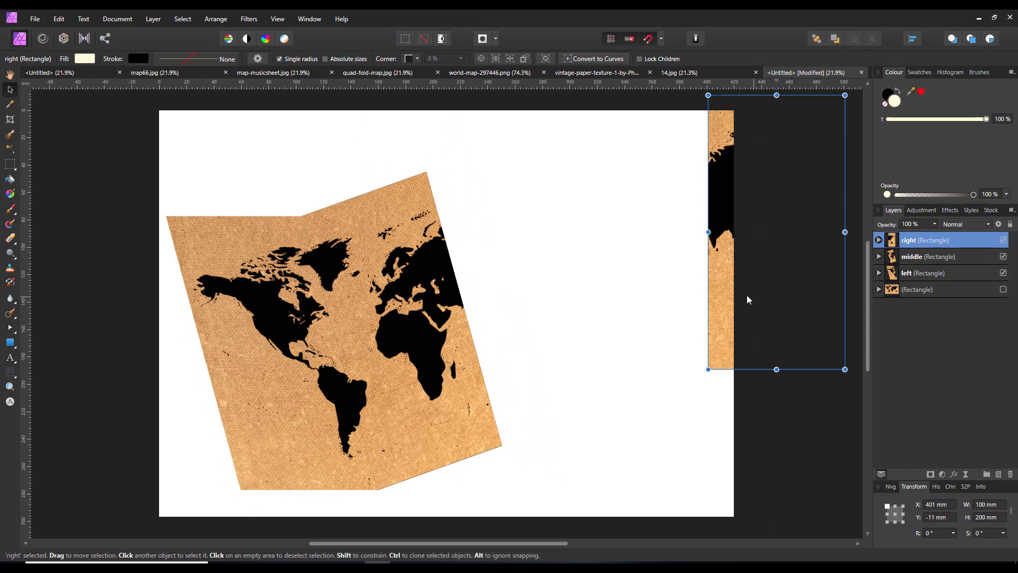
left_click_drag(724, 275, 522, 348)
scroll(578, 465, "up", 5)
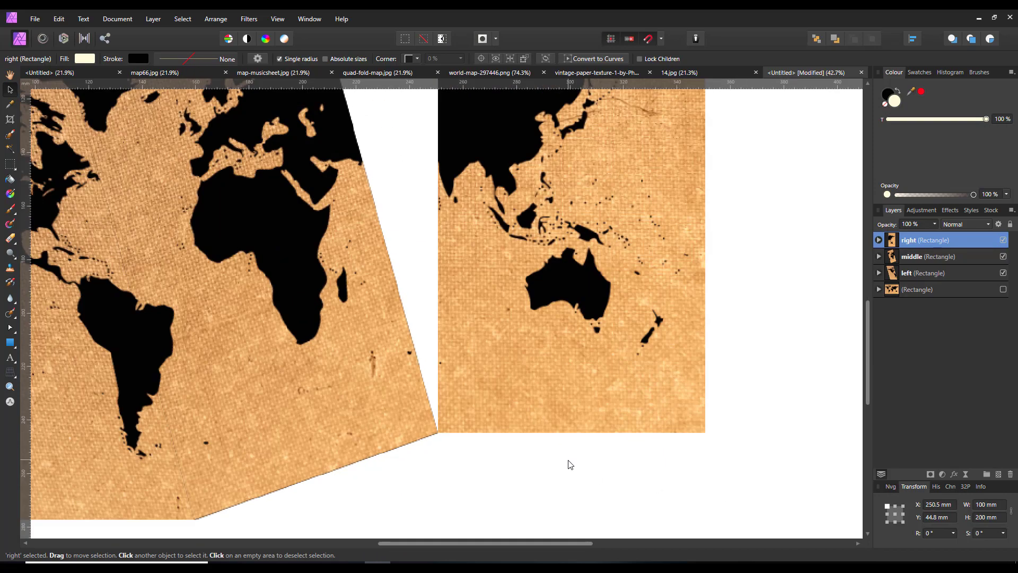
scroll(359, 430, "up", 3)
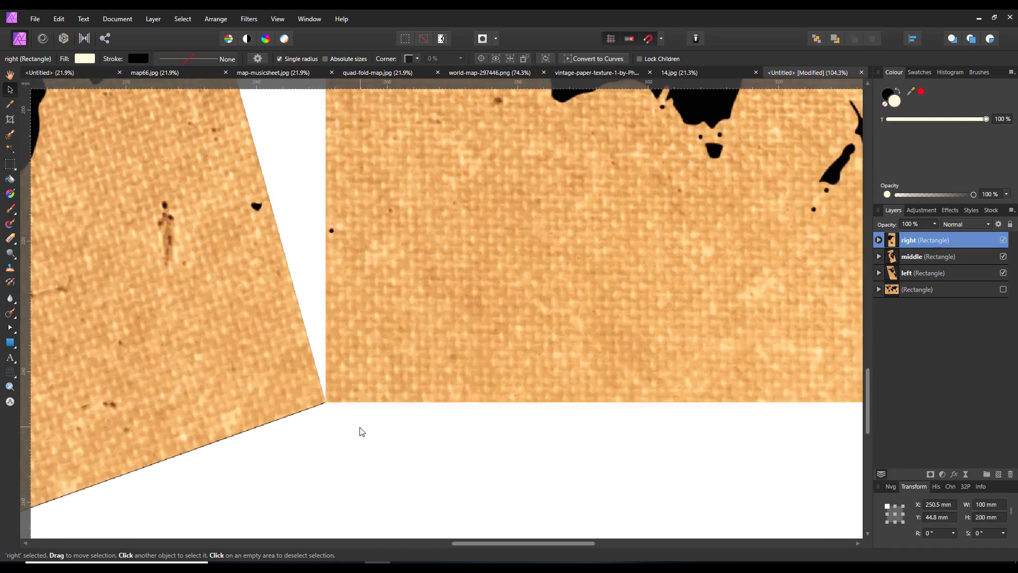
left_click_drag(590, 249, 592, 246)
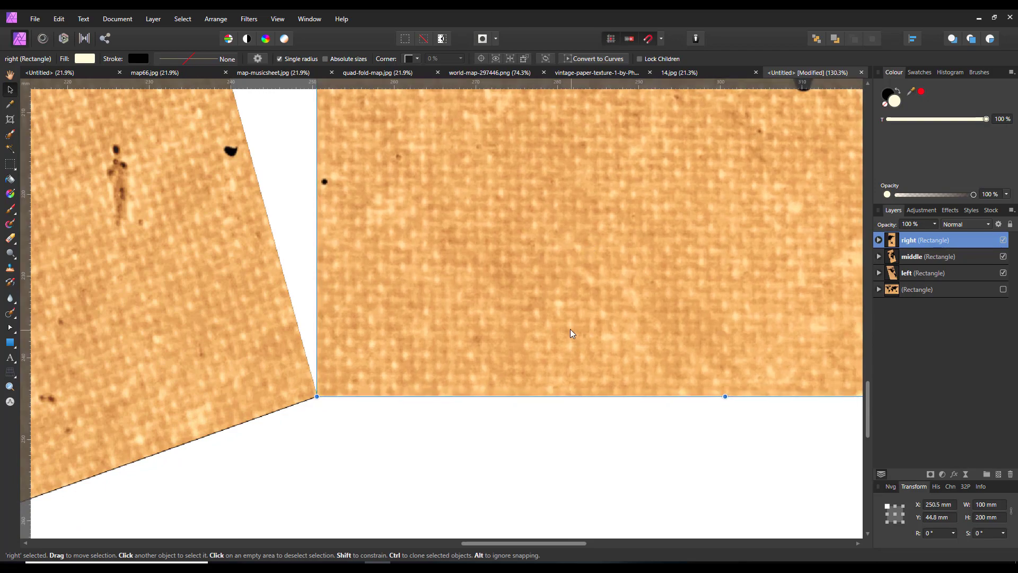
key("ctrl+0")
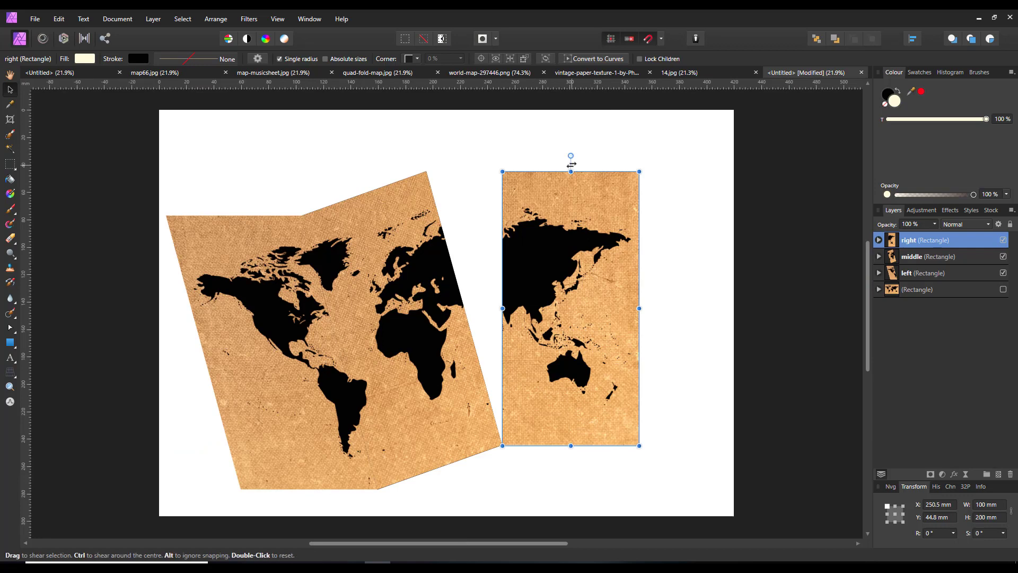
left_click_drag(571, 165, 495, 165)
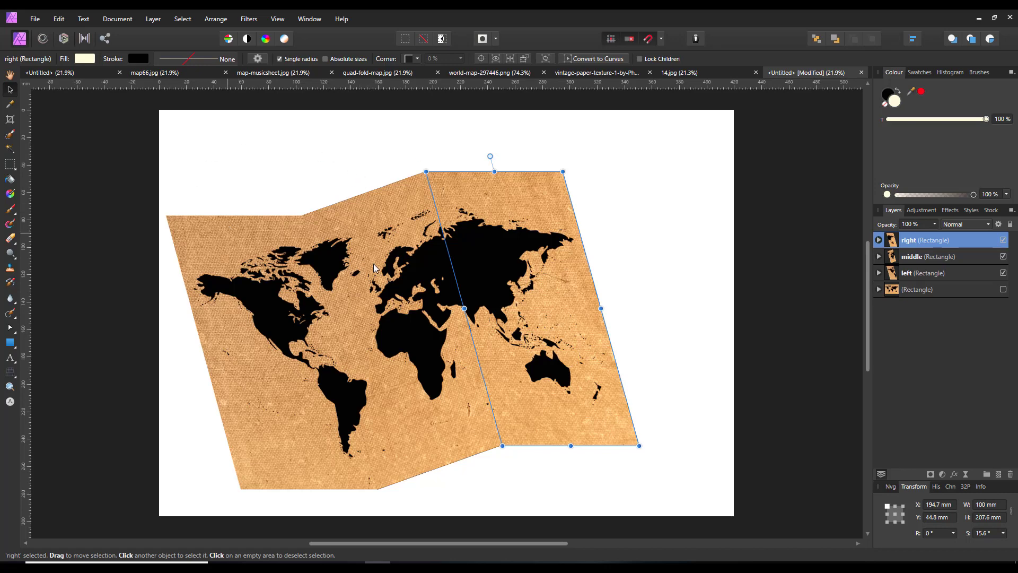
- Shear the right panel's top edge very slightly leftwards to close the seam with the middle panel, checking without selection handles
left_click(10, 75)
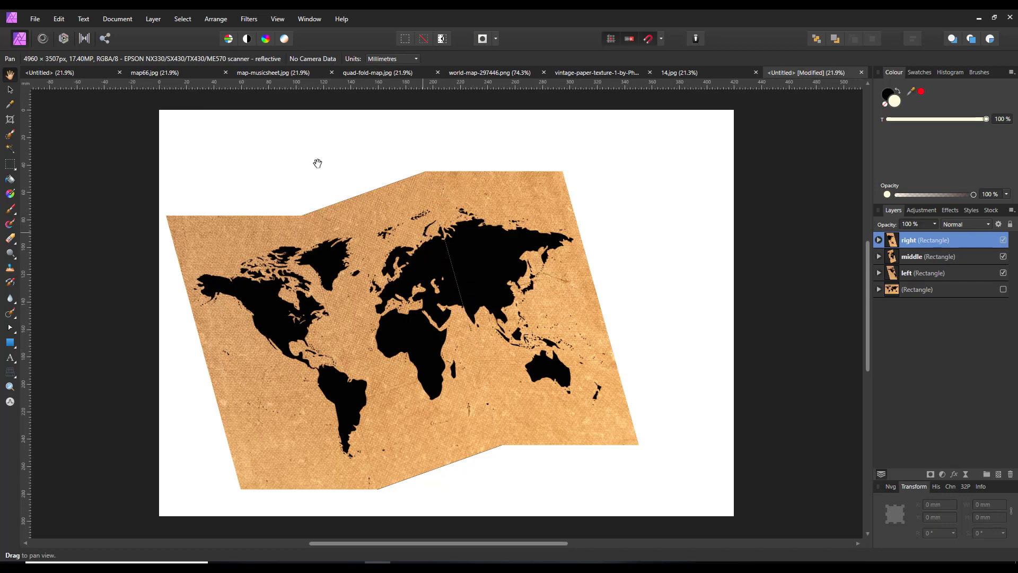
left_click(9, 89)
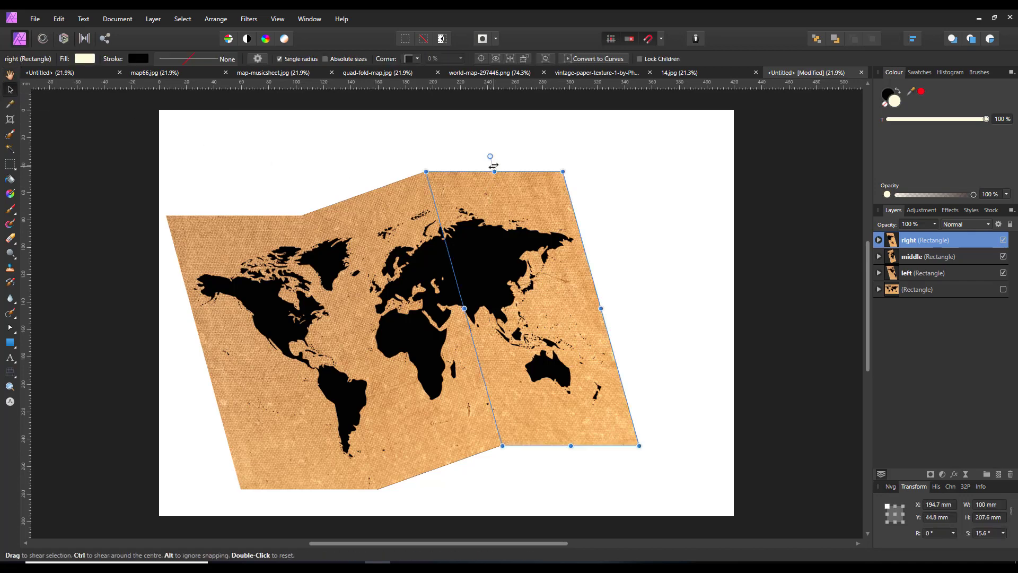
left_click_drag(493, 165, 492, 165)
left_click(10, 75)
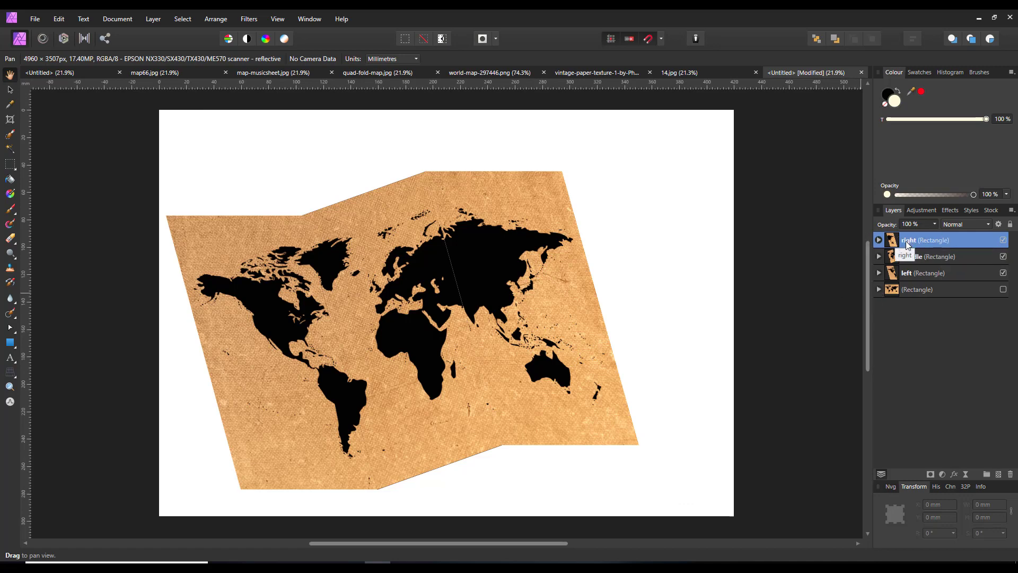
- Group the right, middle and left panels and move the group towards the page centre, at about X 37.2 mm, Y 32.3 mm
left_click(958, 273, "shift")
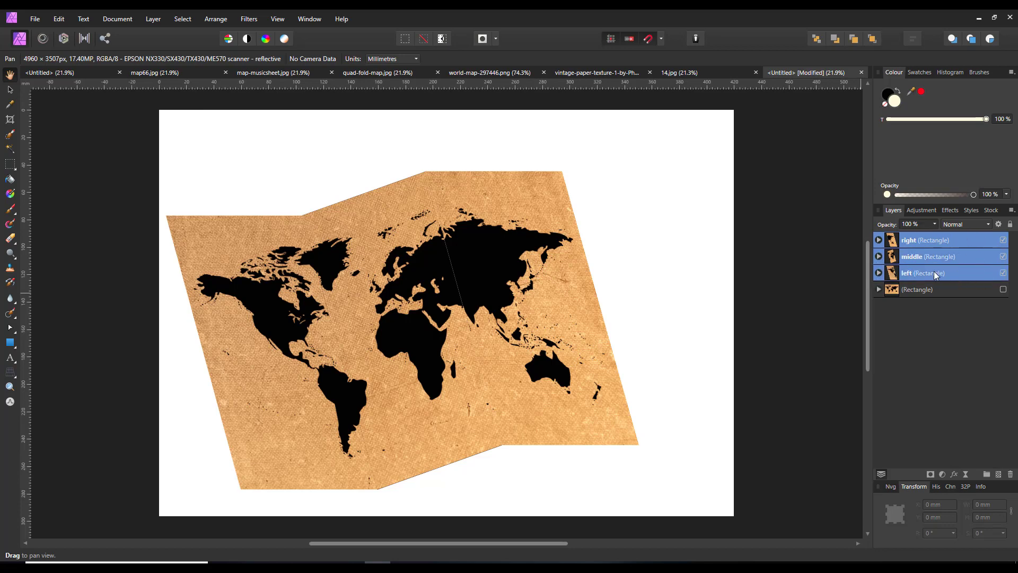
right_click(959, 240)
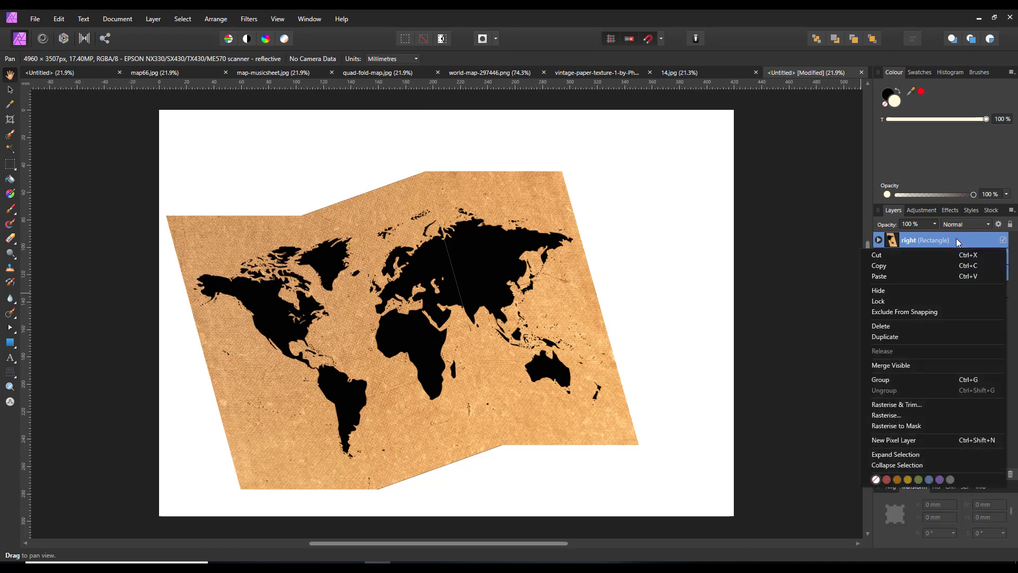
left_click(890, 379)
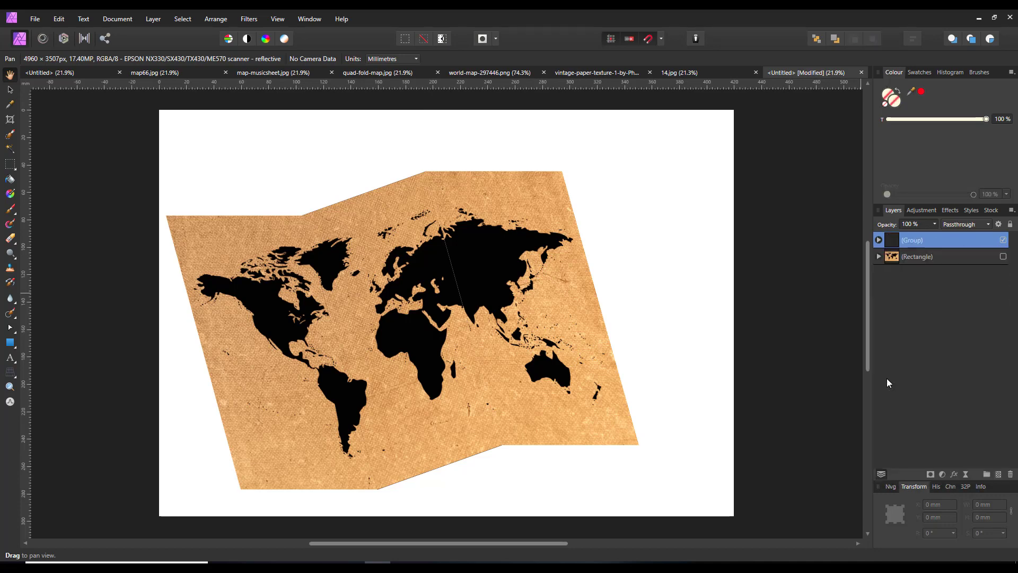
left_click(10, 91)
mouse_move(392, 390)
left_mouse_down()
mouse_move(463, 381)
mouse_move(415, 376)
mouse_move(432, 406)
mouse_move(394, 395)
mouse_move(414, 400)
mouse_move(413, 389)
left_mouse_up()
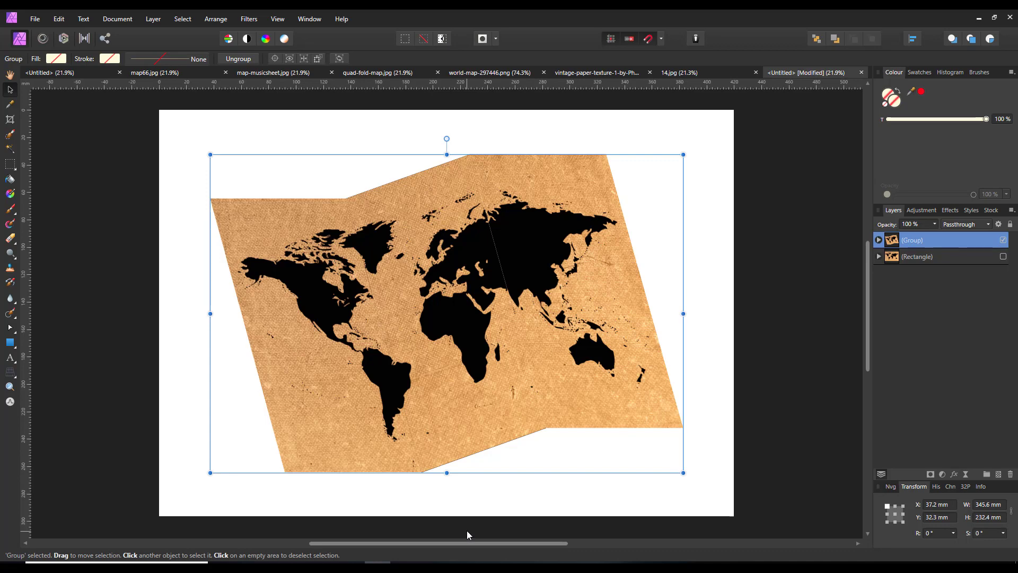
- Duplicate the middle panel inside the group and move the copy out above the group in the layer stack
left_click(878, 240)
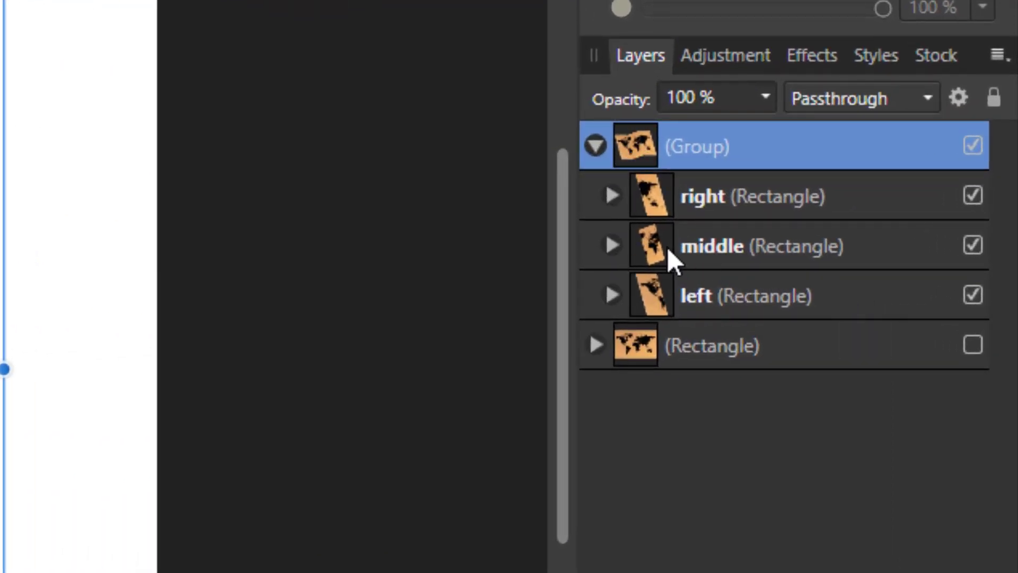
left_click(759, 244)
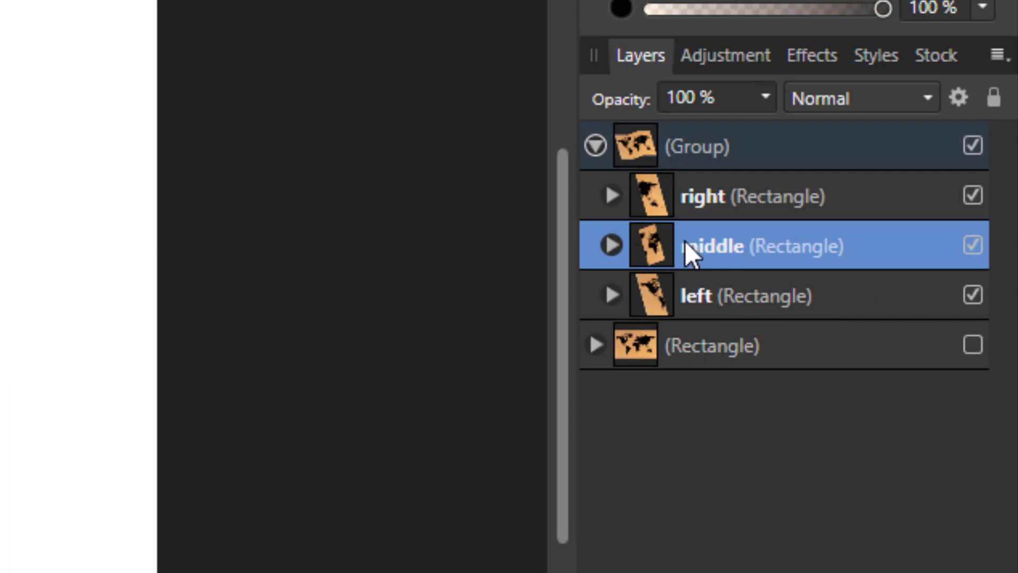
right_click(715, 242)
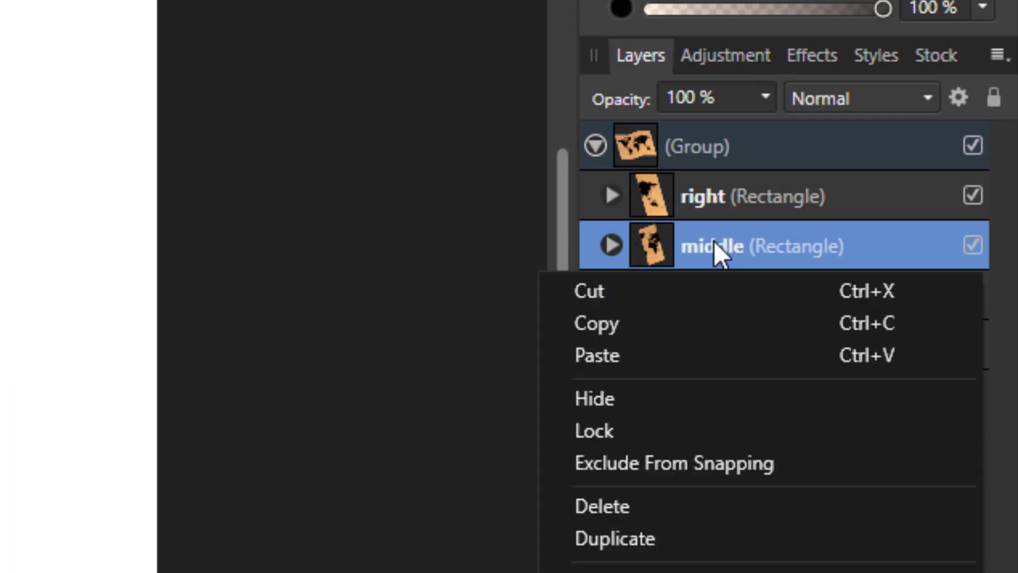
left_click(627, 536)
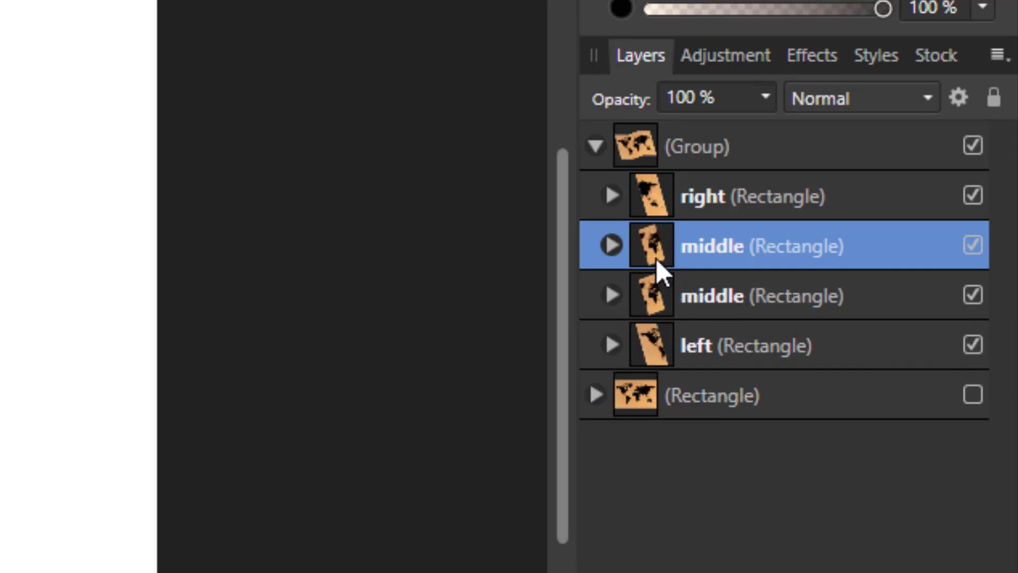
left_click_drag(653, 250, 654, 118)
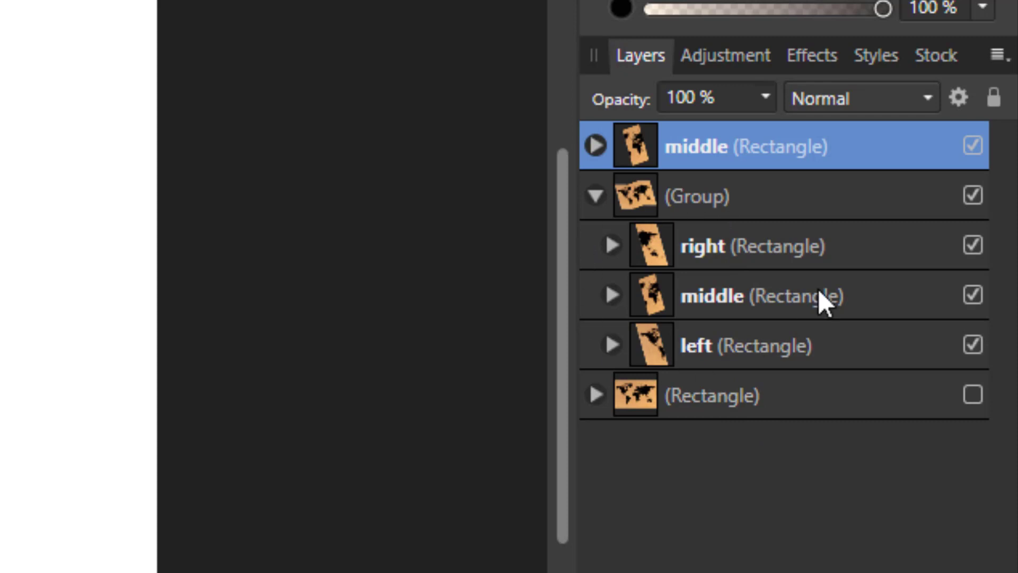
- Hide the pixel layer nested in the middle panel's copy and set the copy's blend mode to Average
left_click(596, 145)
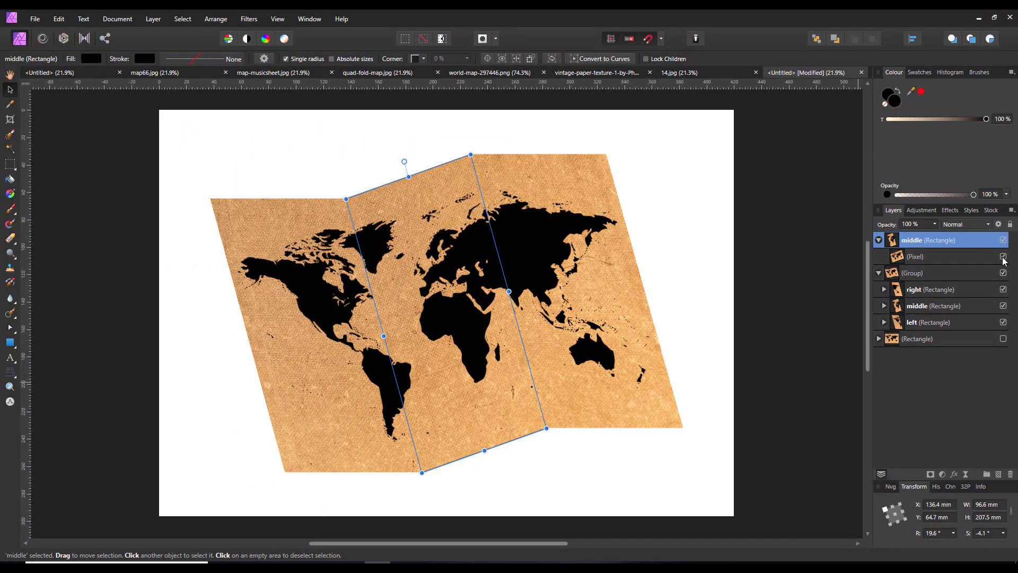
left_click(1003, 257)
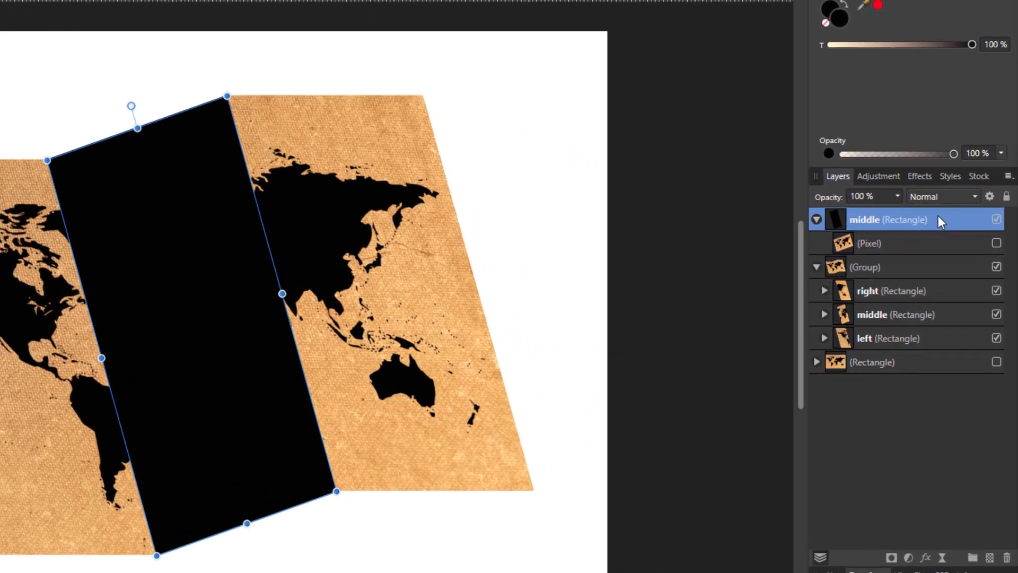
left_click(977, 194)
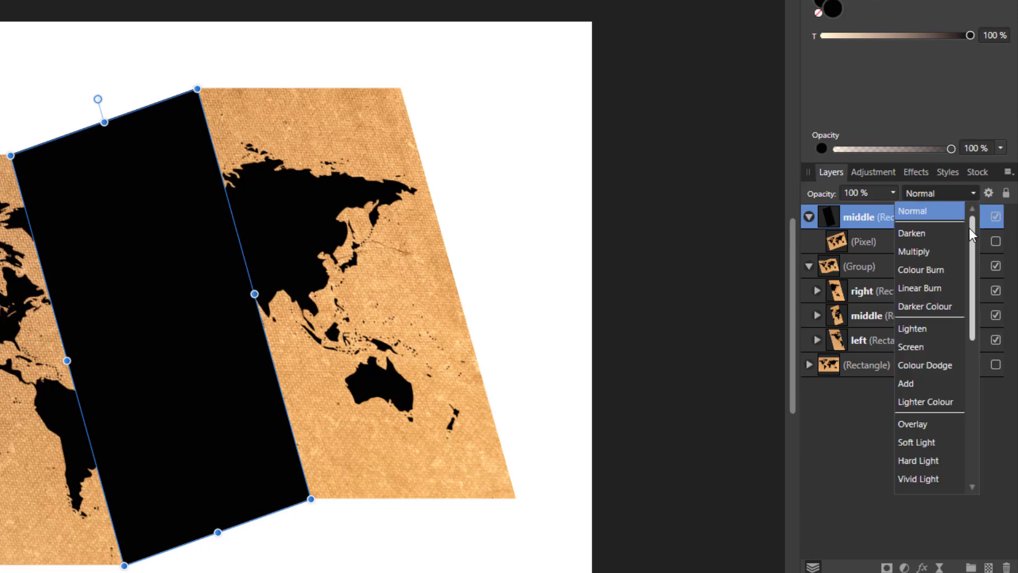
left_click_drag(972, 227, 981, 370)
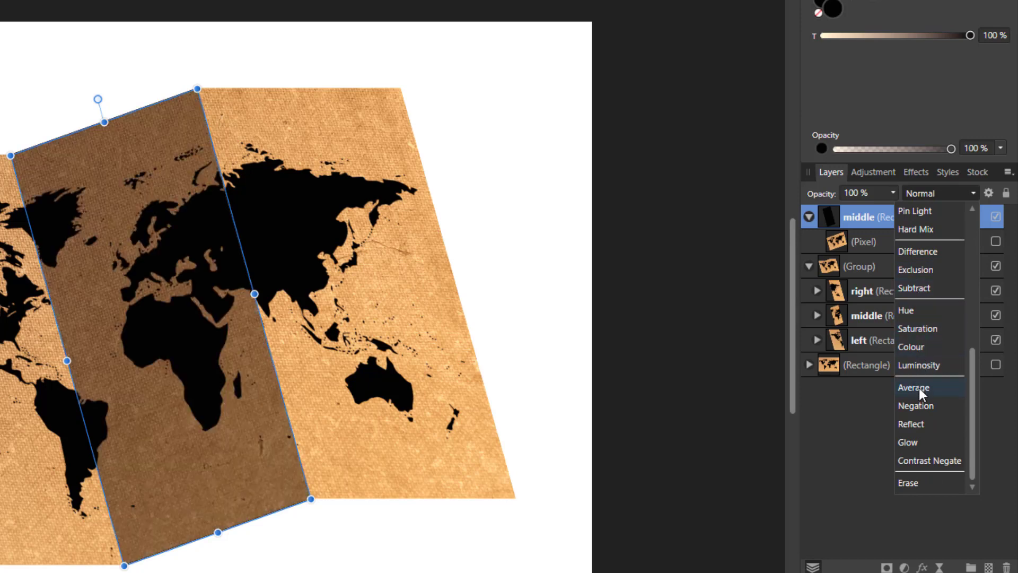
left_click(920, 393)
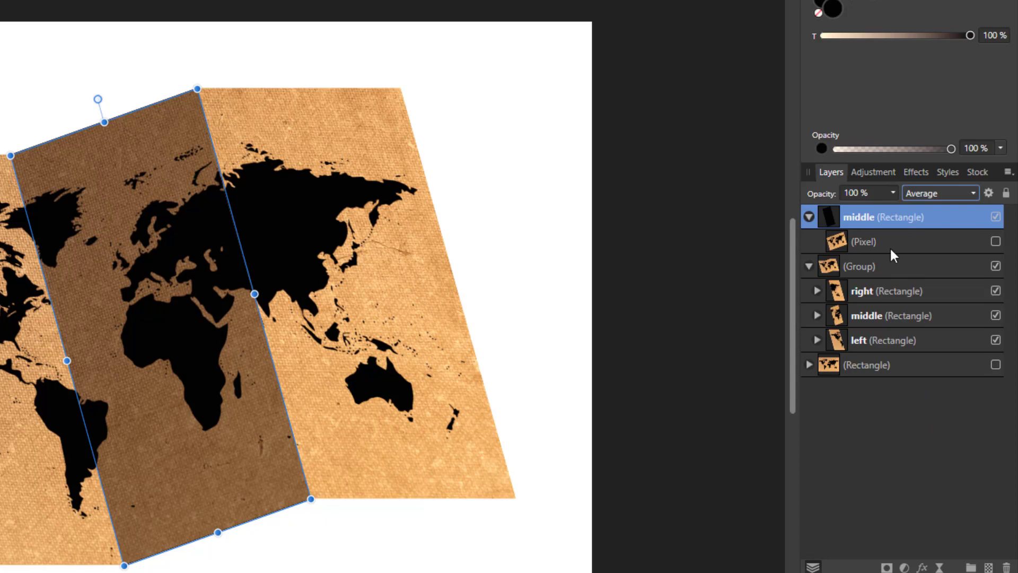
- Lower the middle shading copy's opacity to 66% and view the result without selection handles
left_click(894, 193)
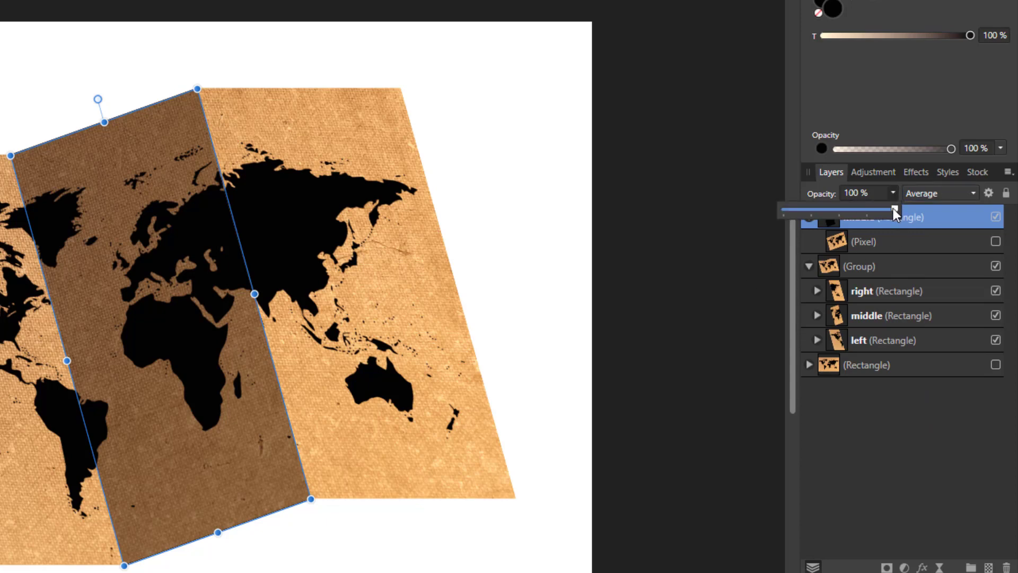
left_click_drag(894, 208, 866, 210)
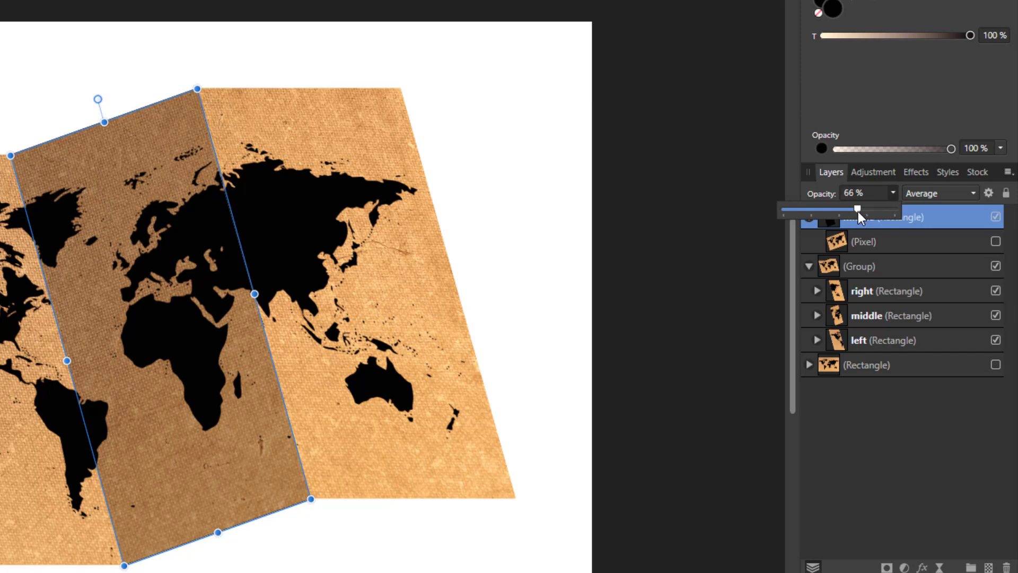
left_click(794, 254)
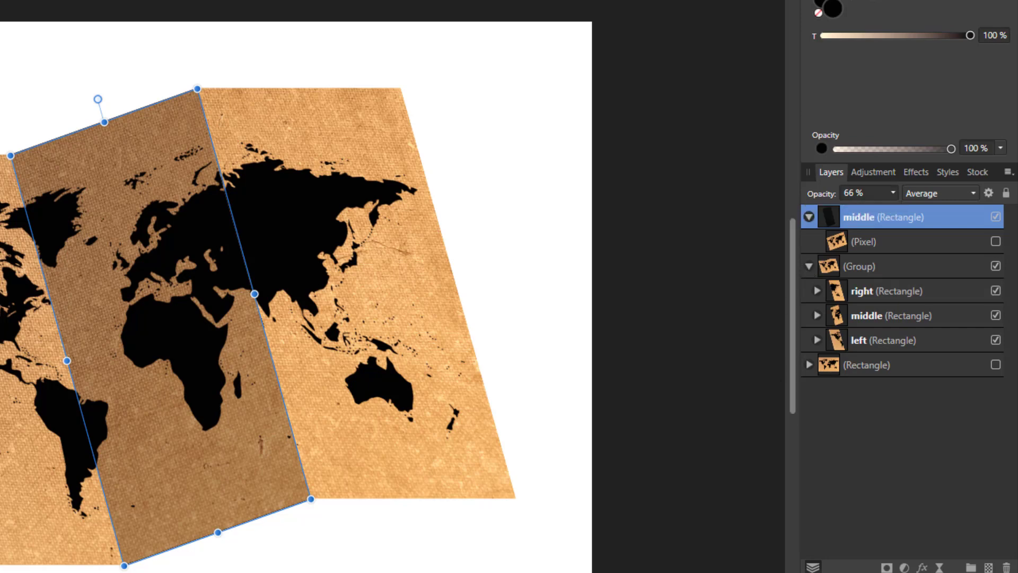
key("h")
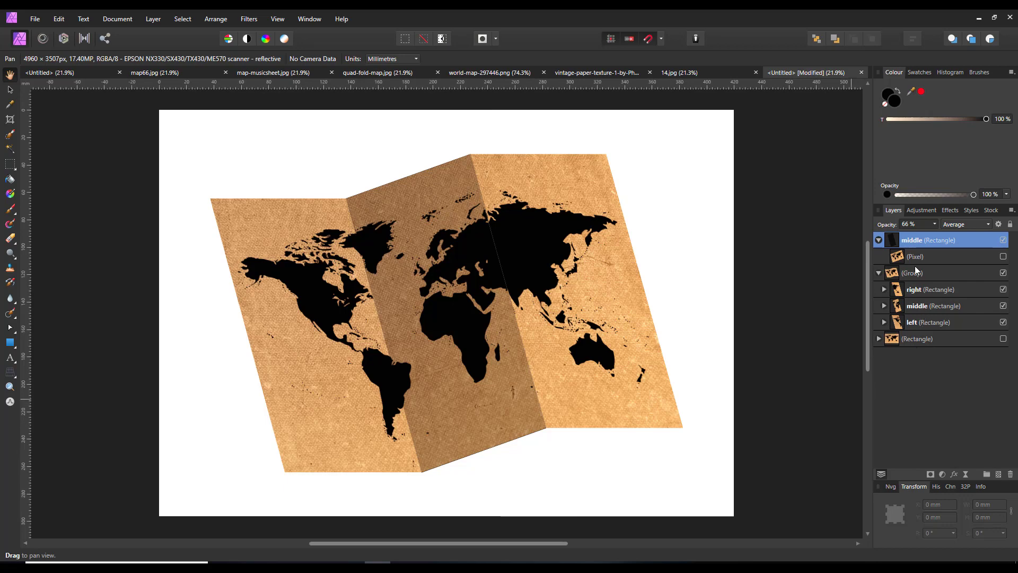
- Rename the panel group as map, with it and the middle shading layer collapsed in the layer stack
left_click(879, 240)
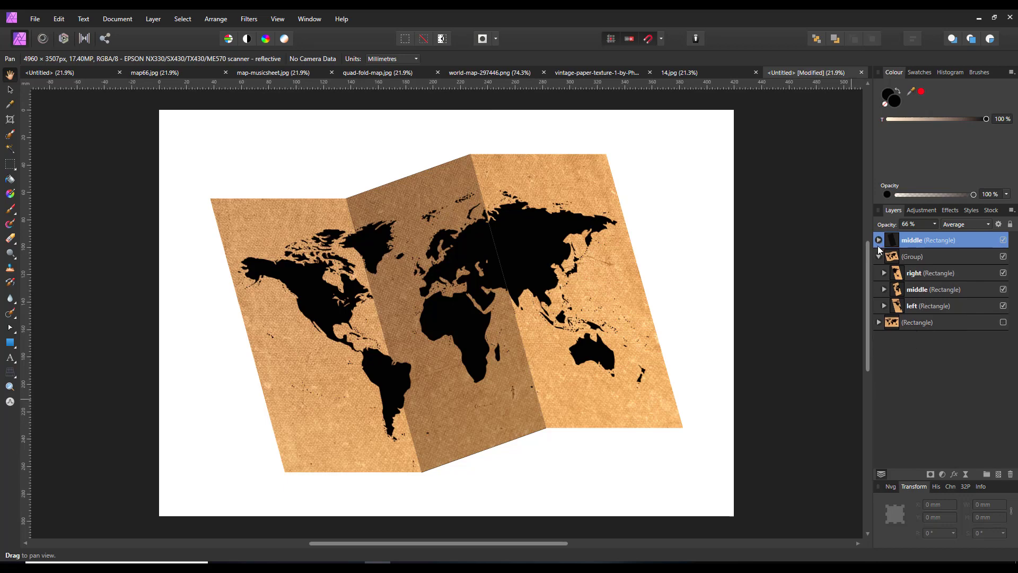
left_click(956, 257)
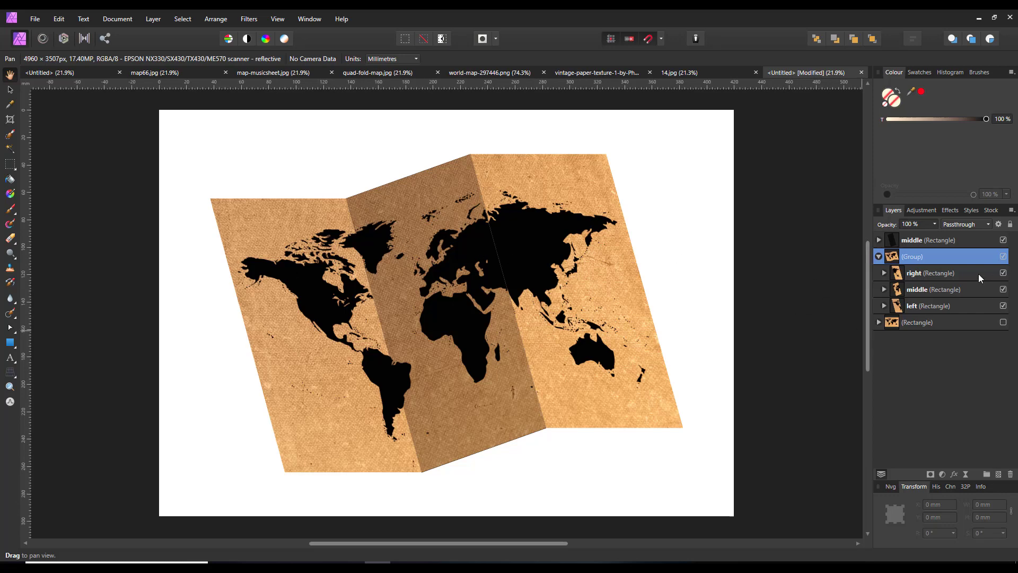
double_click(914, 256)
type("map")
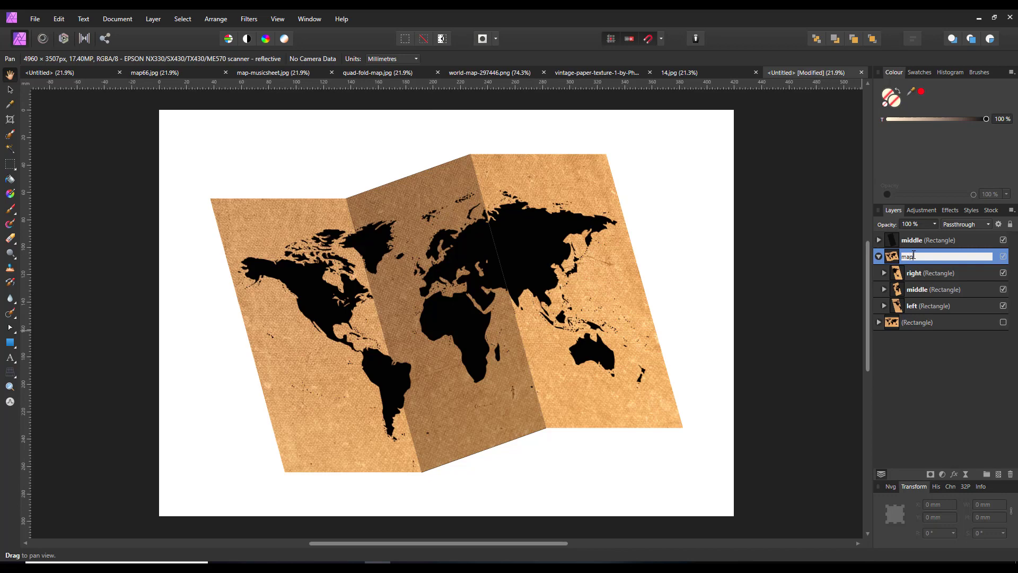
key("Return")
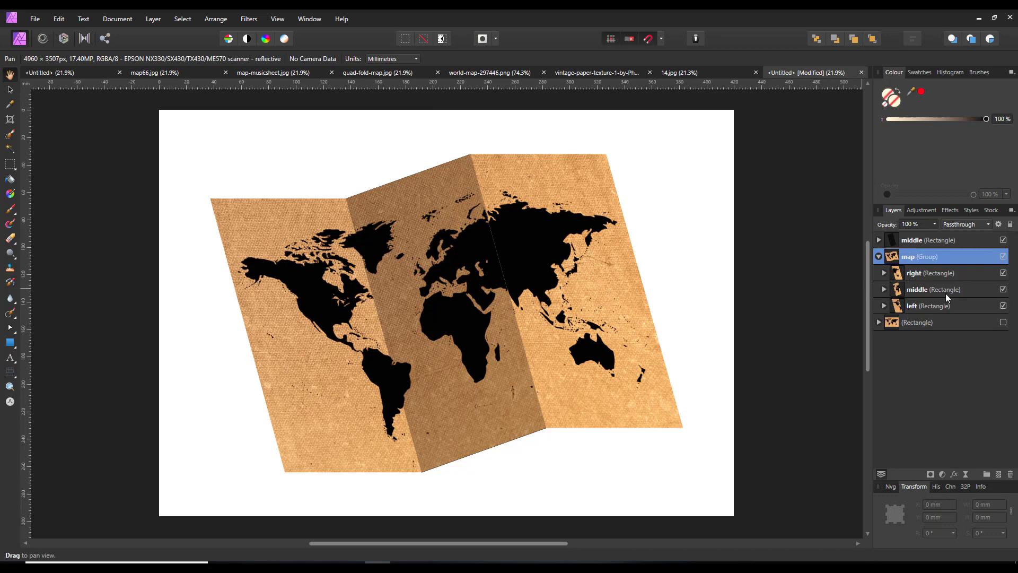
left_click(878, 257)
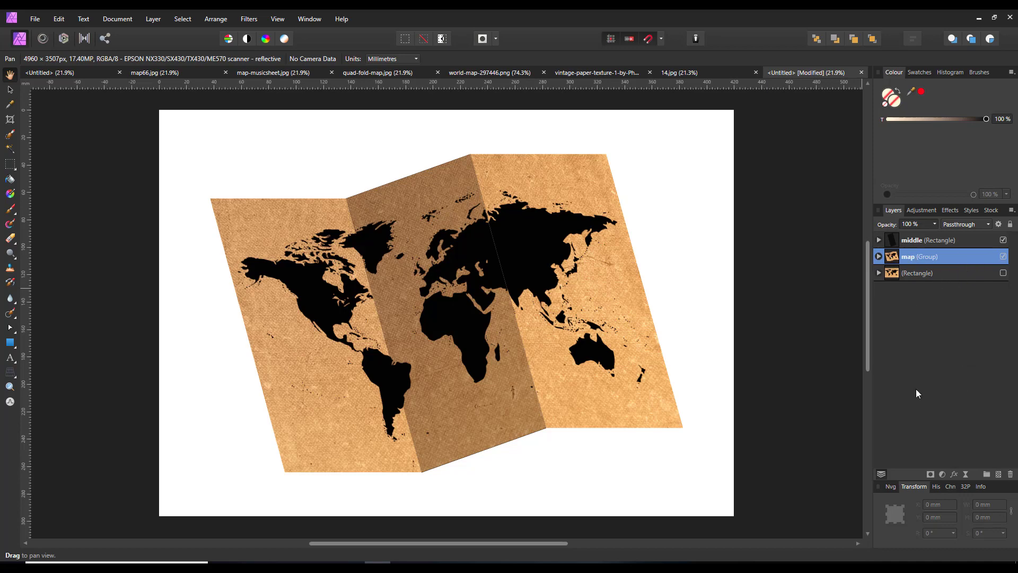
- Open the layer effects for the map group, enable Outer Shadow and show its settings
left_click(955, 474)
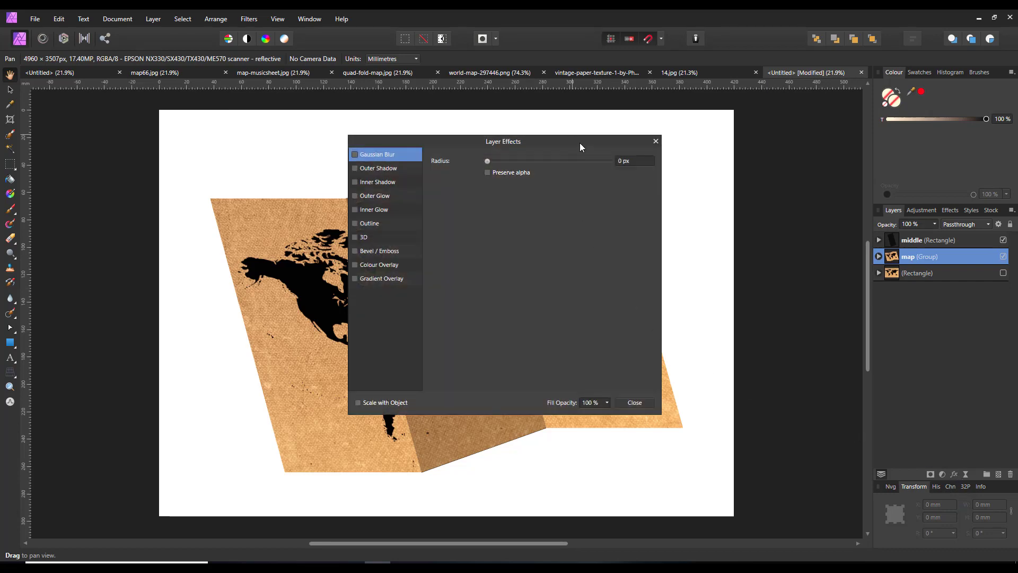
left_click_drag(580, 143, 239, 108)
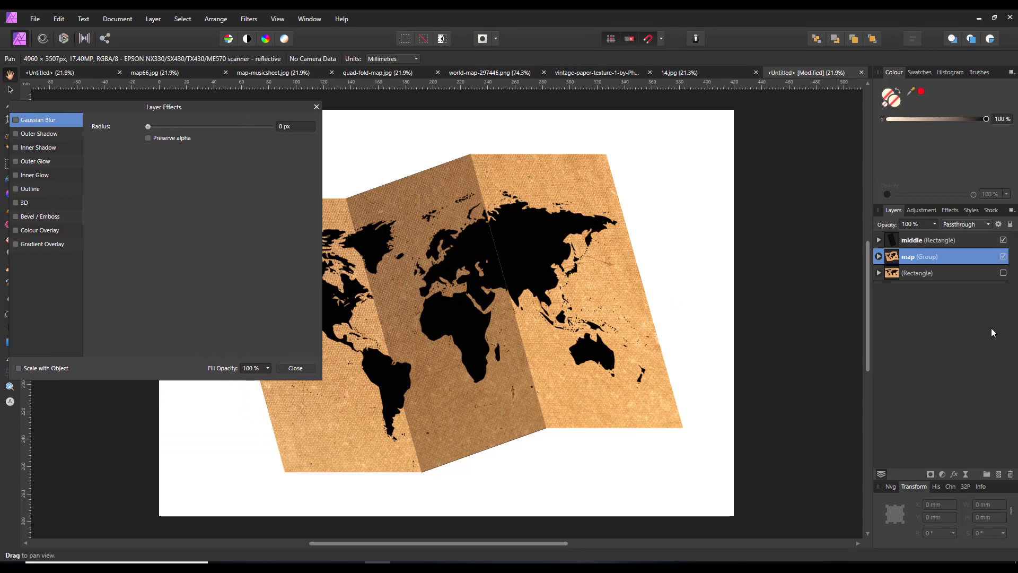
left_click(954, 210)
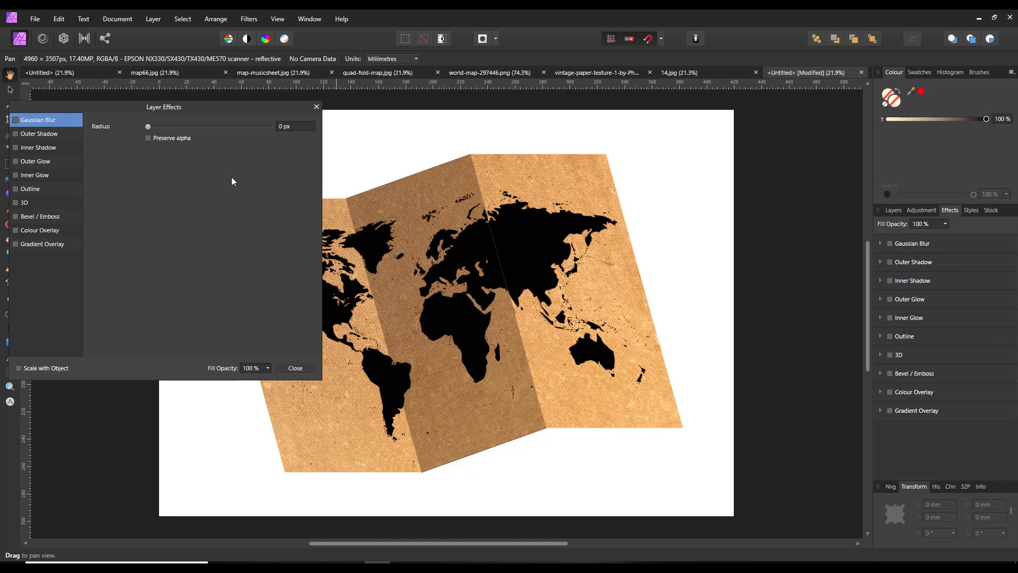
left_click(16, 134)
left_click(49, 135)
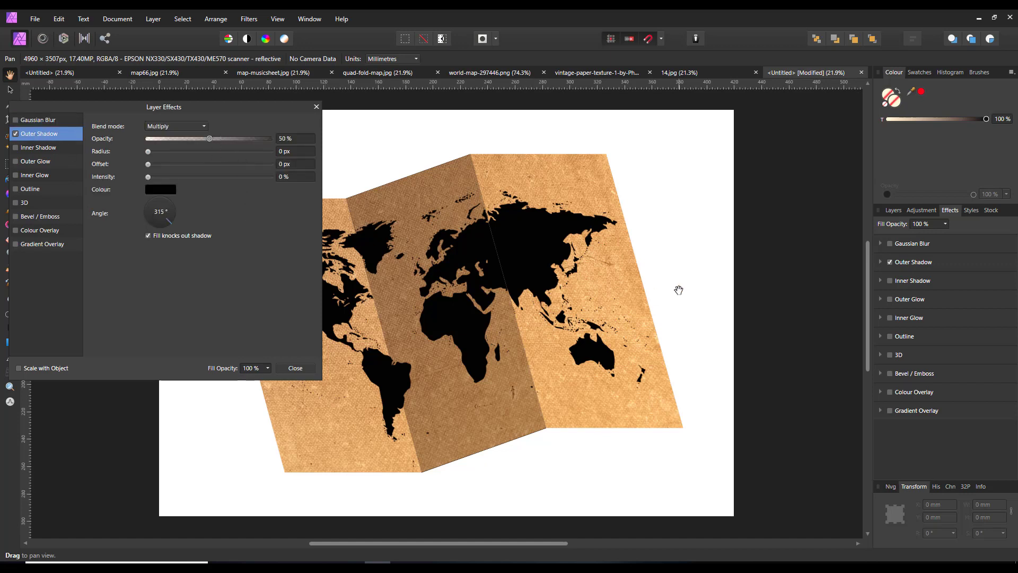
left_click(879, 262)
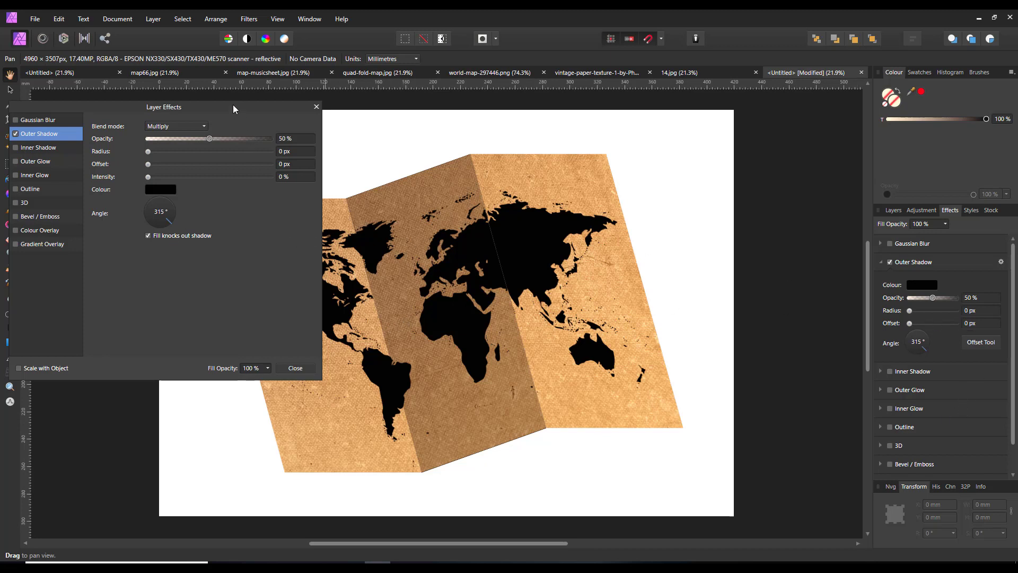
- Set the map group's outer shadow radius and offset to 100 px and its intensity to 100%, keeping the artwork uncovered
left_click_drag(233, 109, 251, 86)
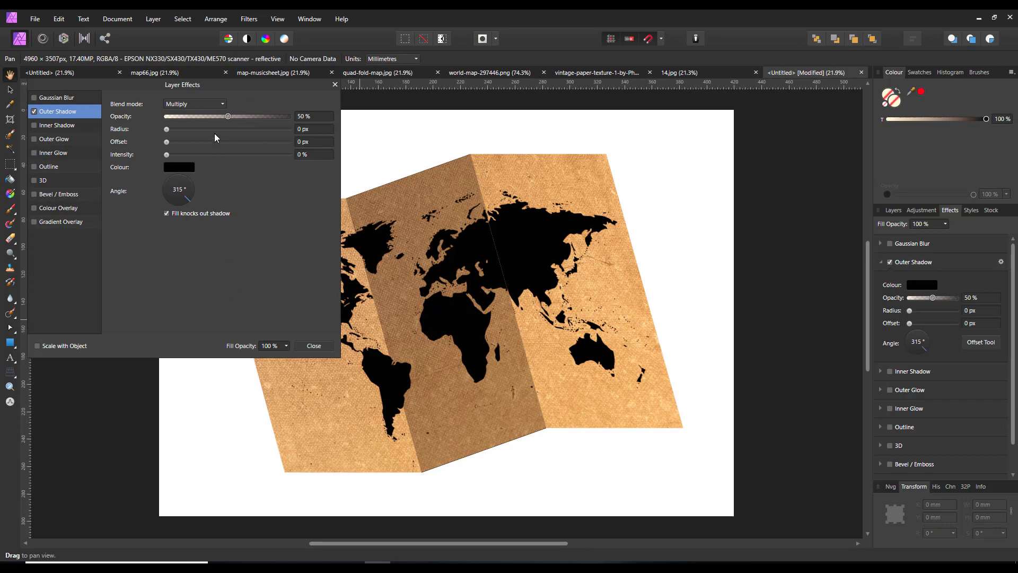
left_click_drag(253, 85, 198, 102)
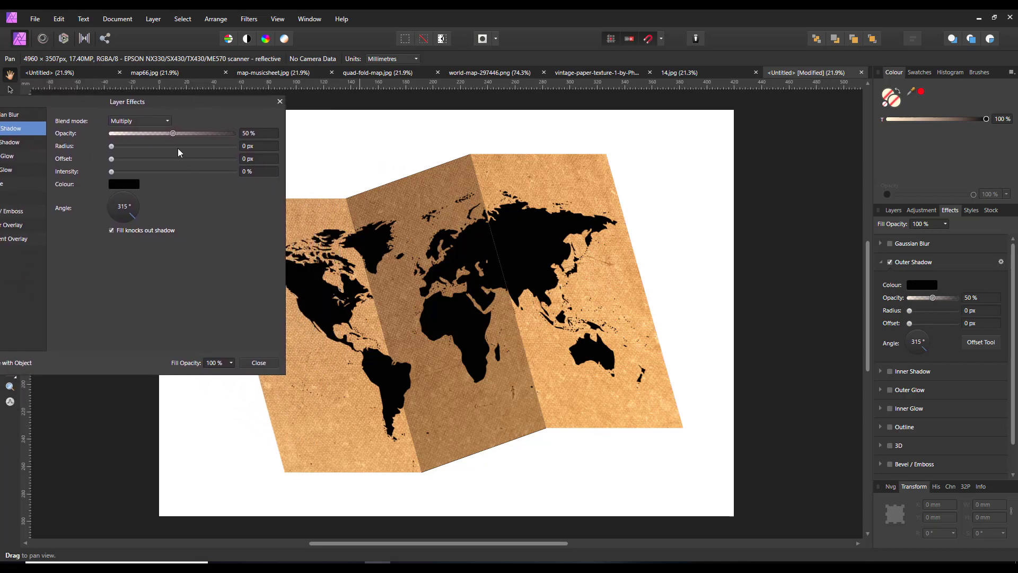
left_click_drag(180, 147, 258, 163)
left_click(233, 172)
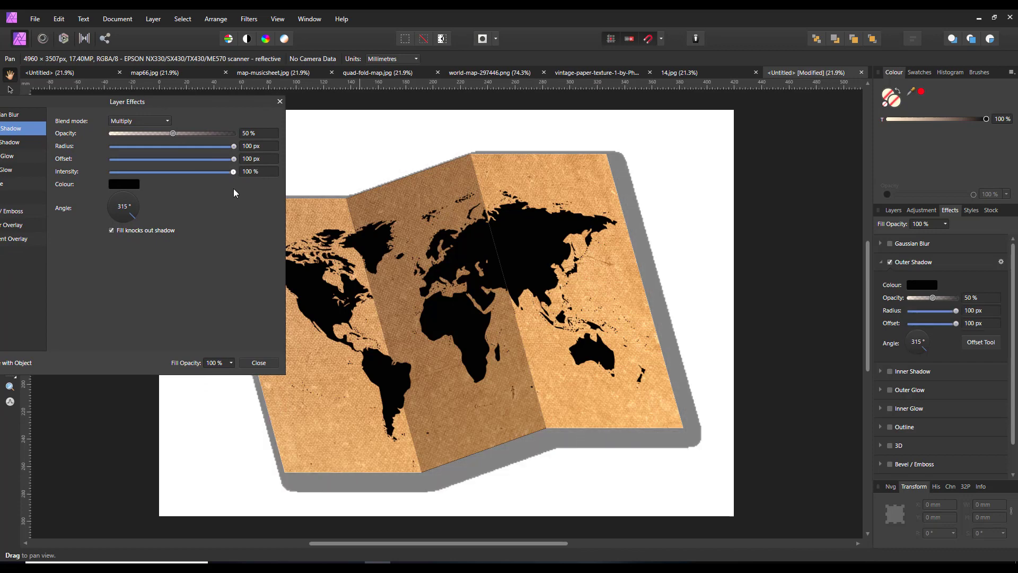
left_click_drag(228, 101, 152, 102)
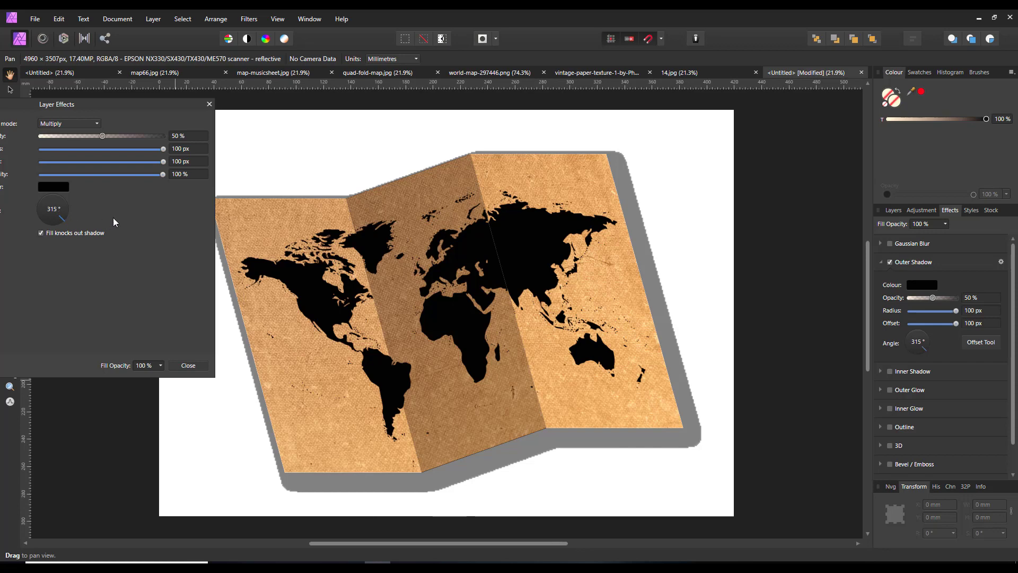
- Set the map group's outer shadow angle to 225° and intensity to 11%, and close the layer effects
left_click_drag(118, 102, 153, 100)
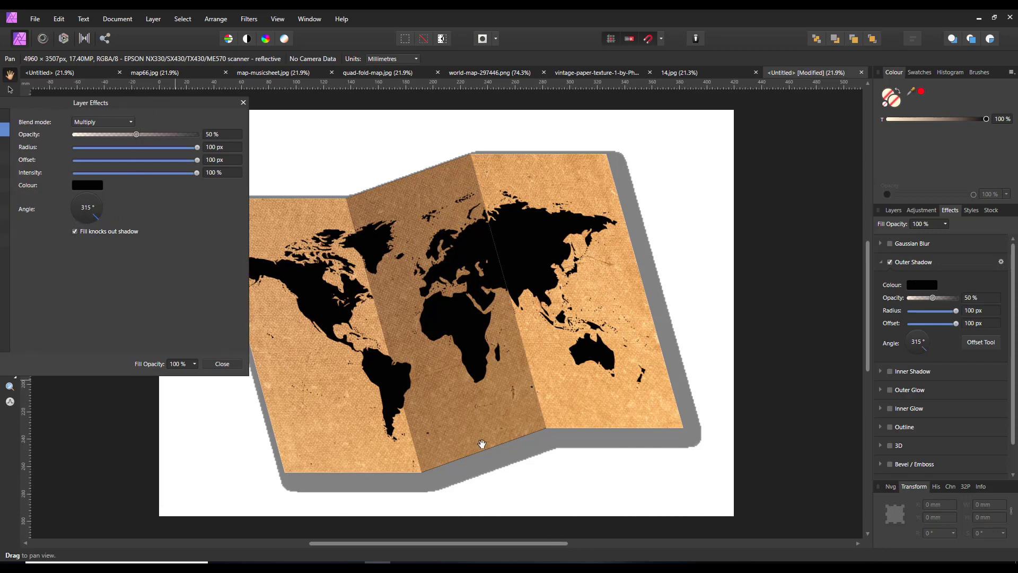
left_click(79, 221)
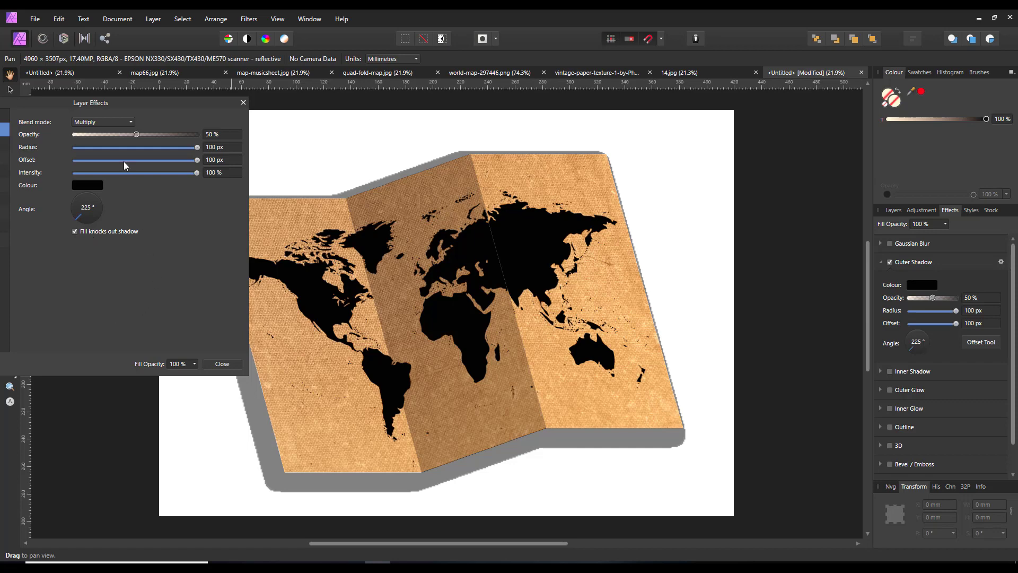
left_click_drag(152, 105, 141, 100)
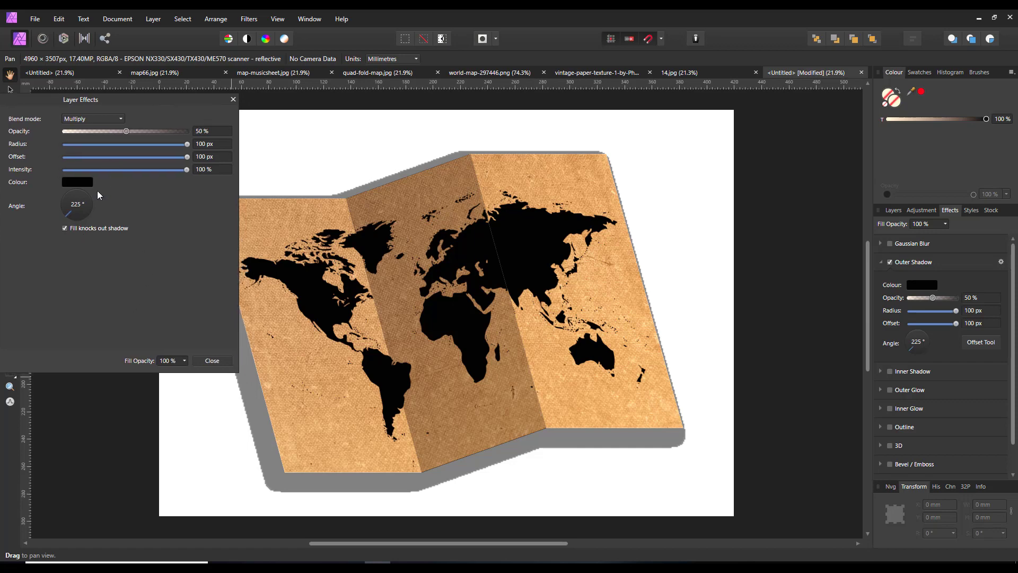
left_click_drag(184, 168, 79, 169)
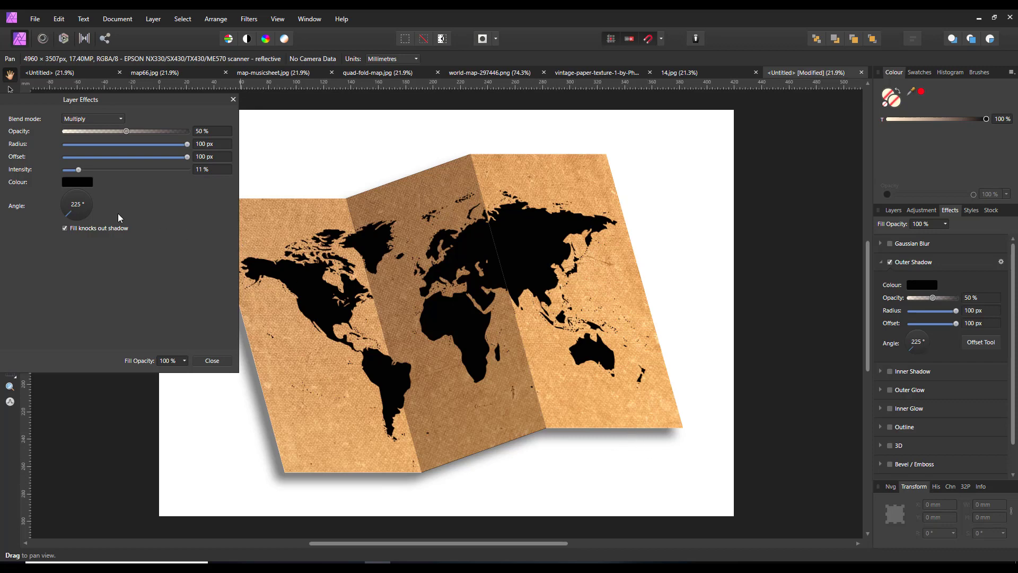
mouse_move(186, 157)
left_mouse_down()
mouse_move(119, 158)
mouse_move(199, 160)
mouse_move(93, 158)
mouse_move(188, 159)
left_mouse_up()
mouse_move(188, 144)
left_mouse_down()
mouse_move(121, 151)
mouse_move(155, 153)
mouse_move(93, 145)
mouse_move(191, 153)
left_mouse_up()
left_click_drag(196, 102, 364, 100)
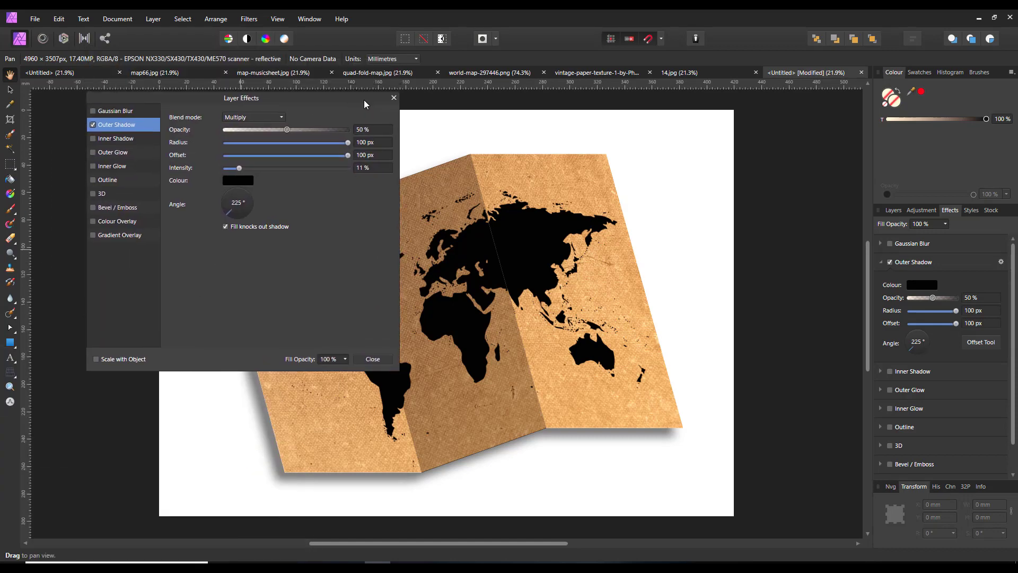
left_click(394, 98)
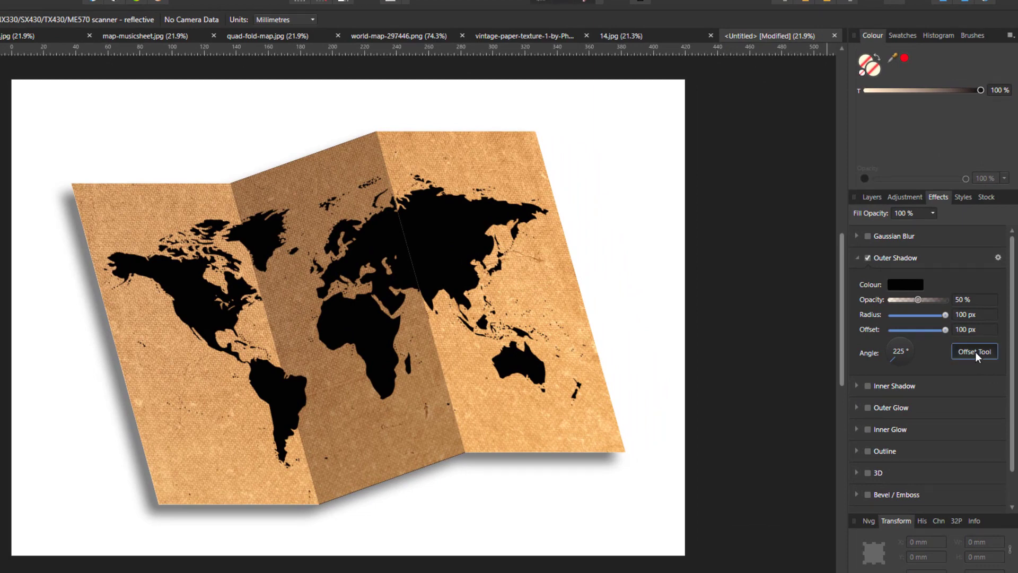
- Offset the map group's outer shadow freehand down and to the left, about 313.7 px at 237°, and return to the layer stack
left_click(976, 352)
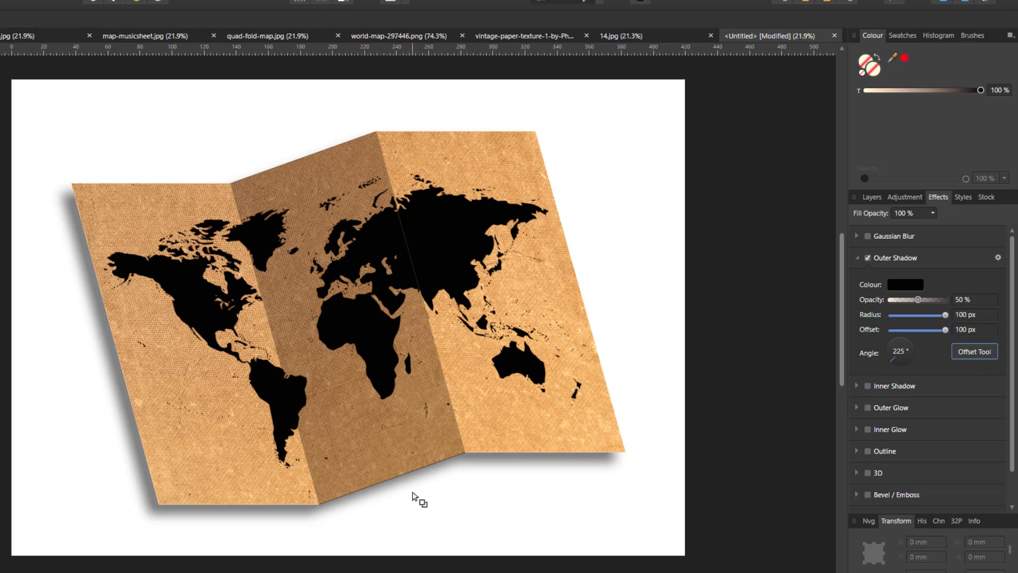
left_click_drag(405, 488, 388, 513)
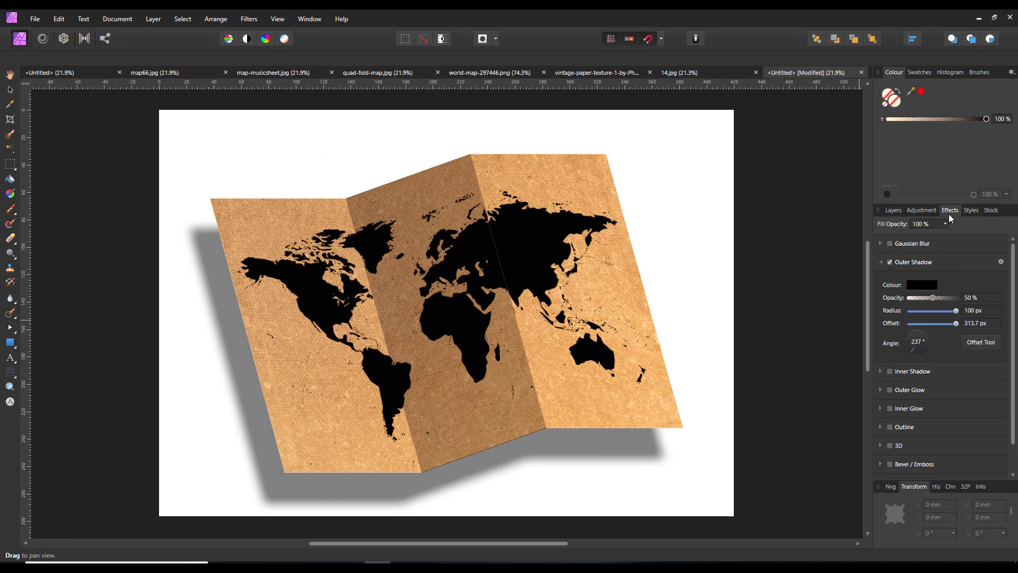
left_click(895, 209)
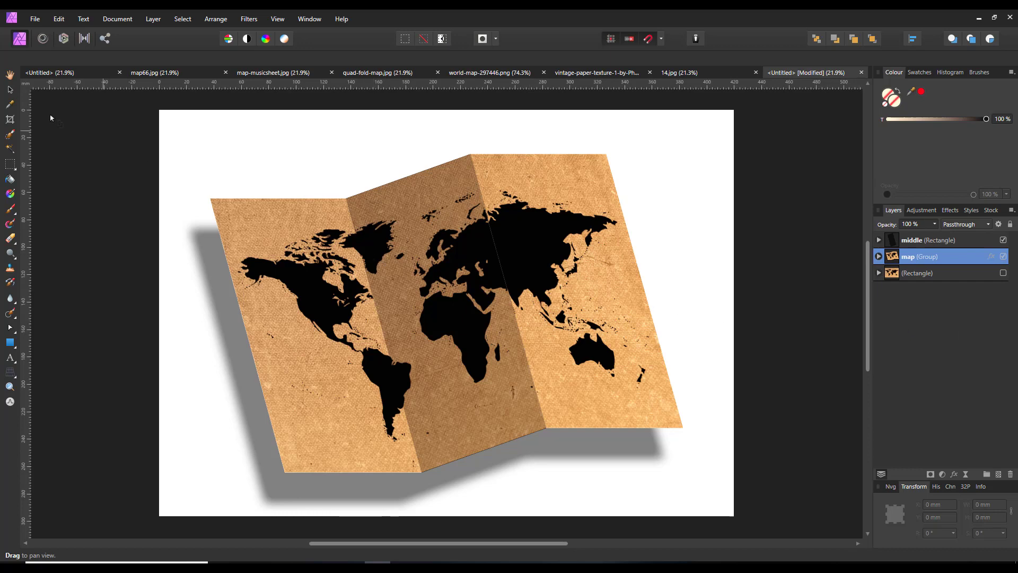
- Move the map group and the middle shading layer up together to about Y 21.4 mm, and view the result without selection handles
left_click(10, 91)
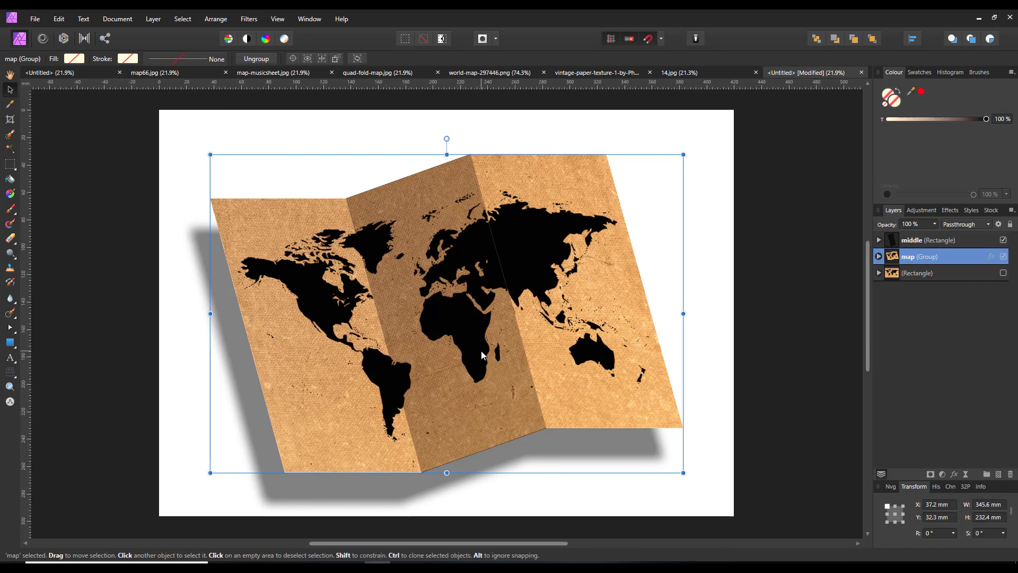
left_click_drag(482, 353, 481, 344)
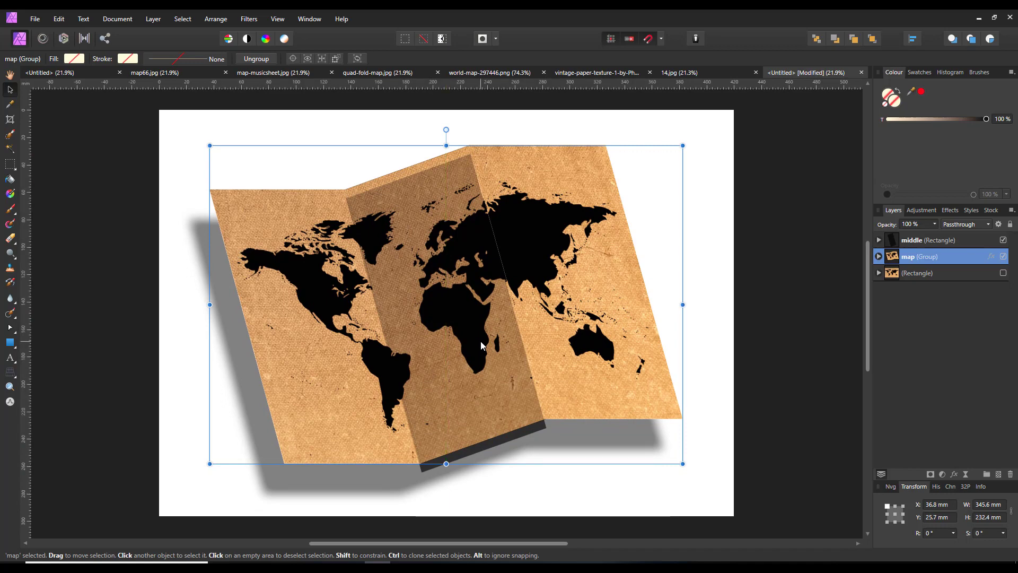
key("ctrl+z")
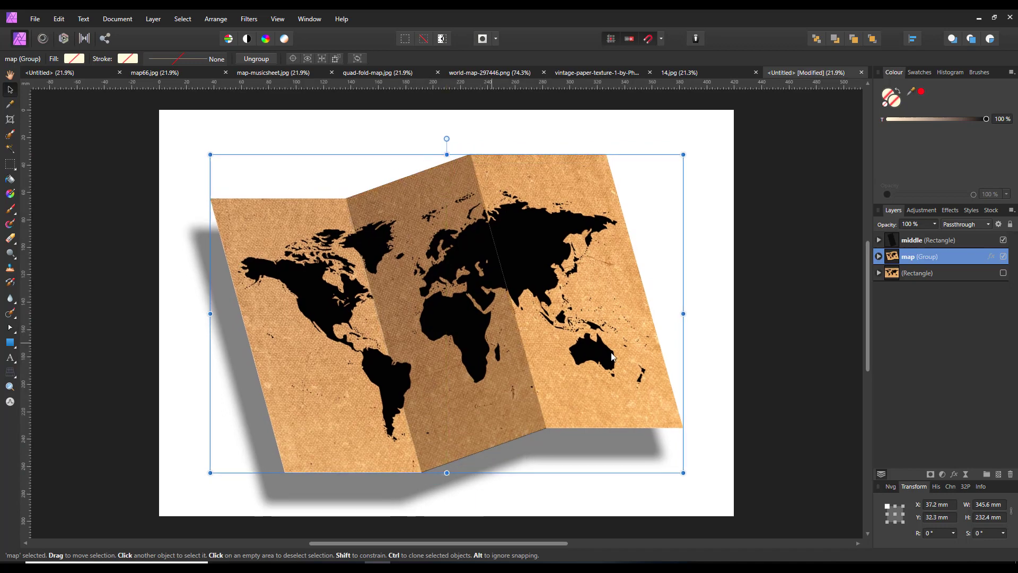
left_click(966, 240, "shift")
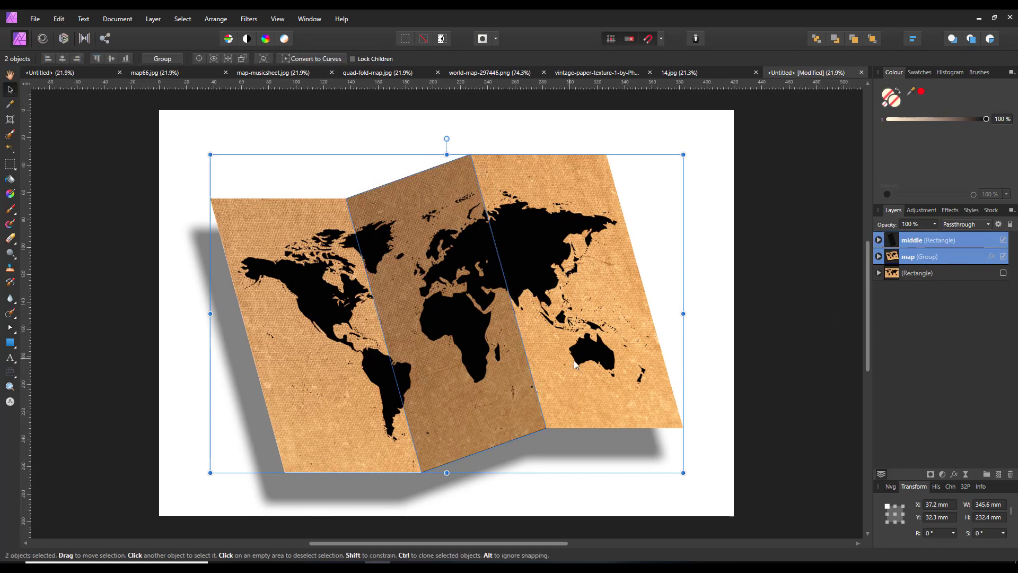
left_click_drag(487, 432, 489, 417)
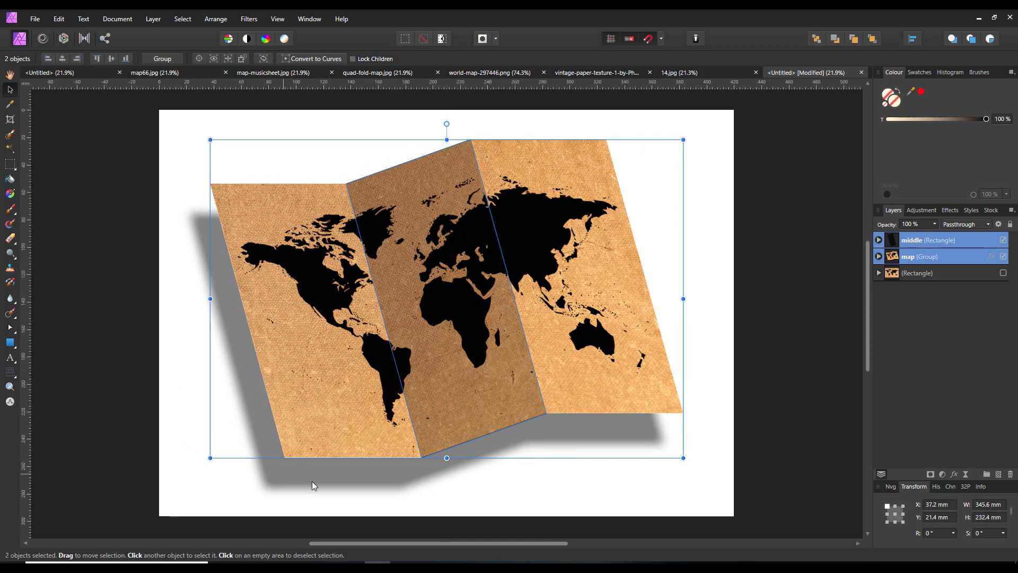
left_click(967, 241)
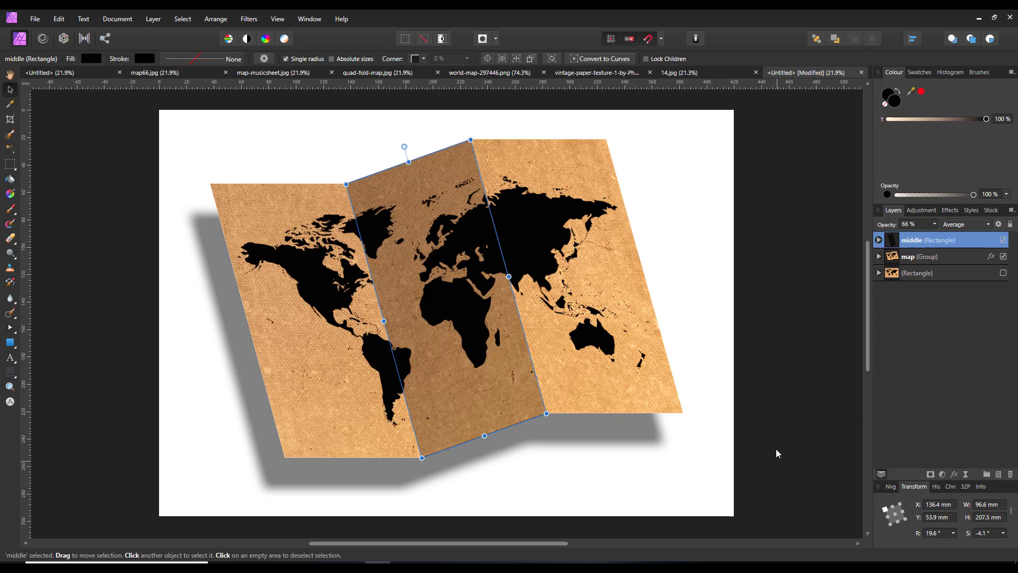
left_click(10, 75)
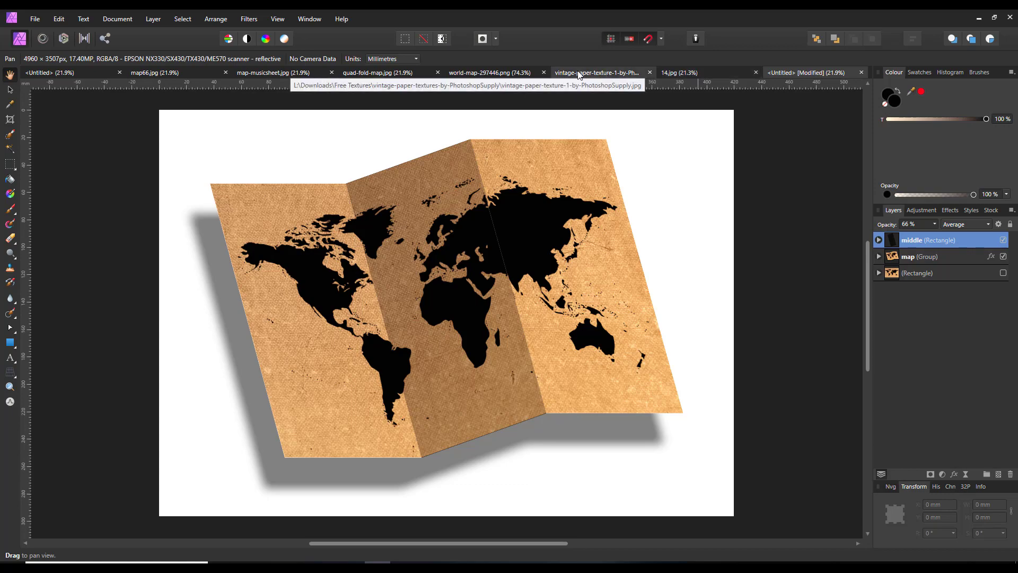
- Copy the Background layer of the antique world map in 14.jpg
left_click(619, 75)
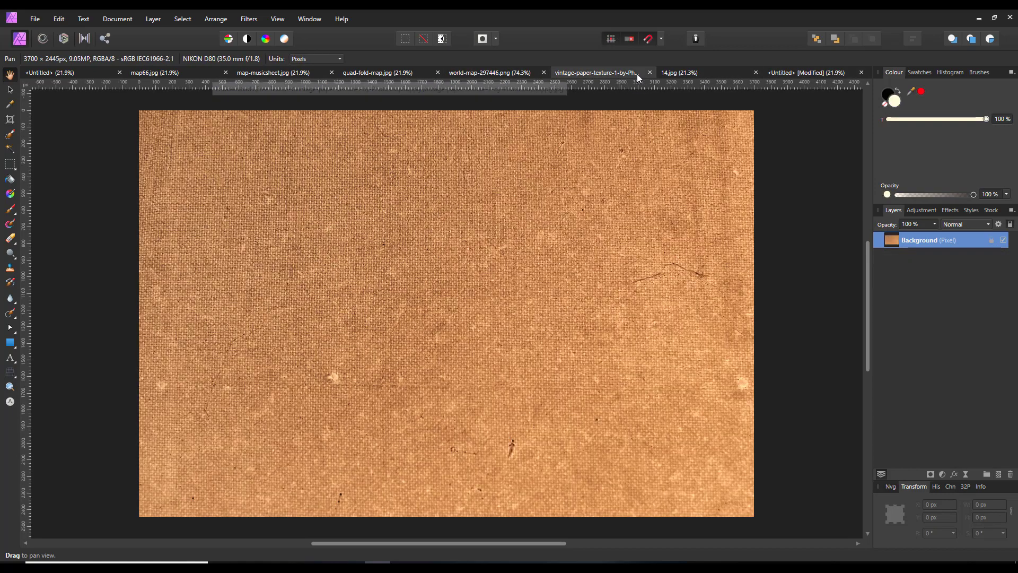
left_click(667, 74)
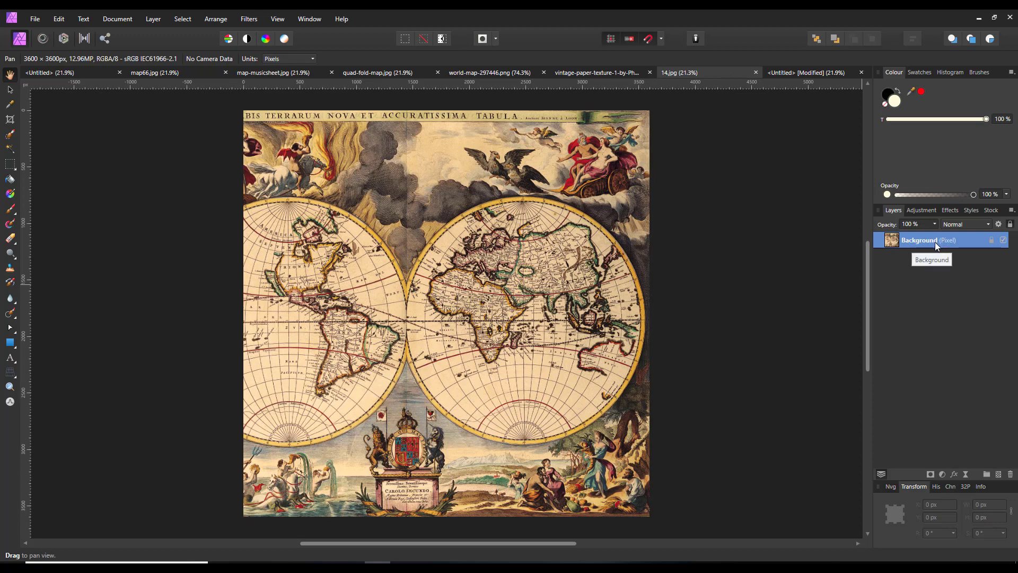
right_click(920, 242)
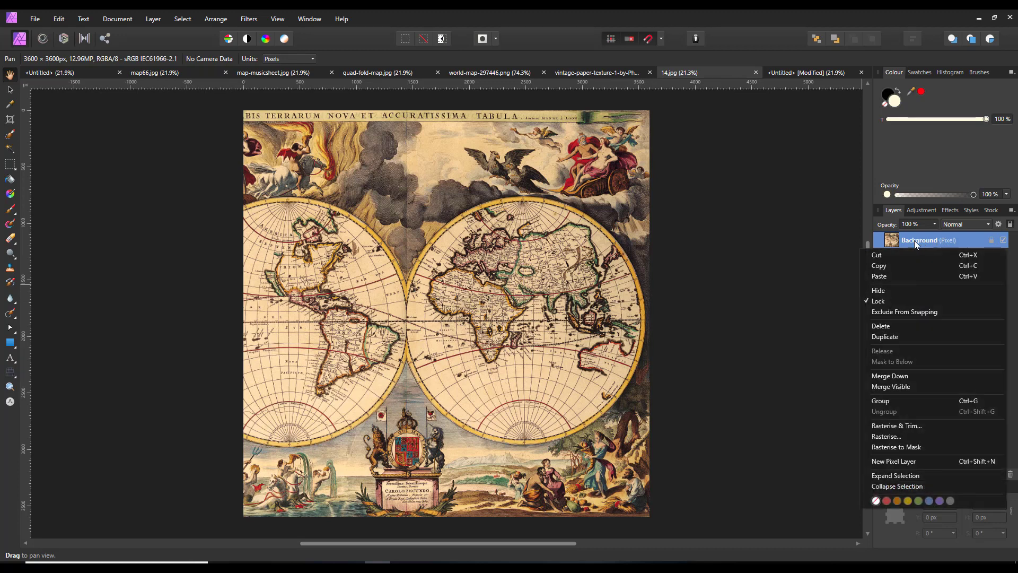
left_click(889, 268)
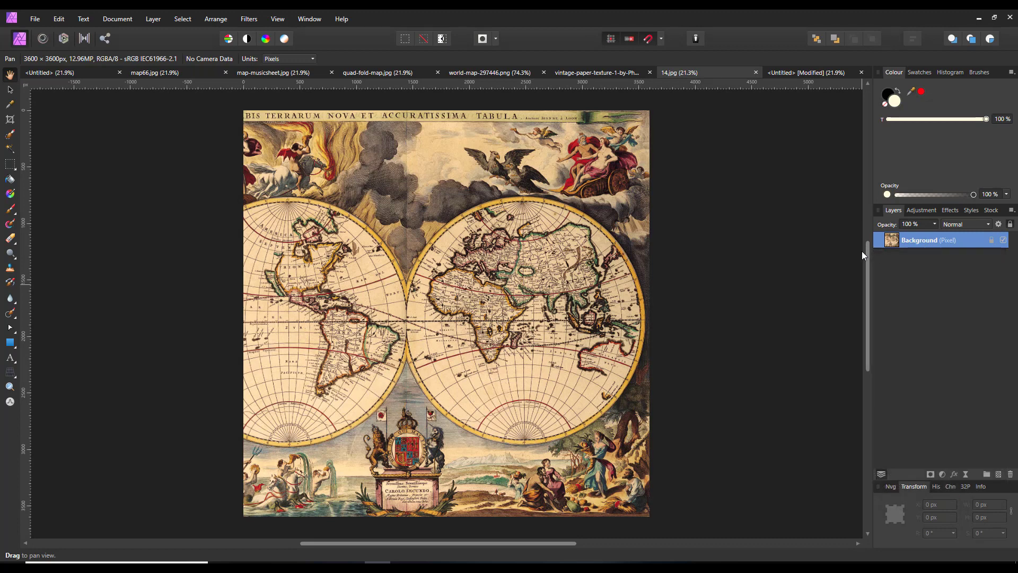
- Paste the antique map into the folded map document, directly above the hidden rectangle and beneath the map group
left_click(785, 74)
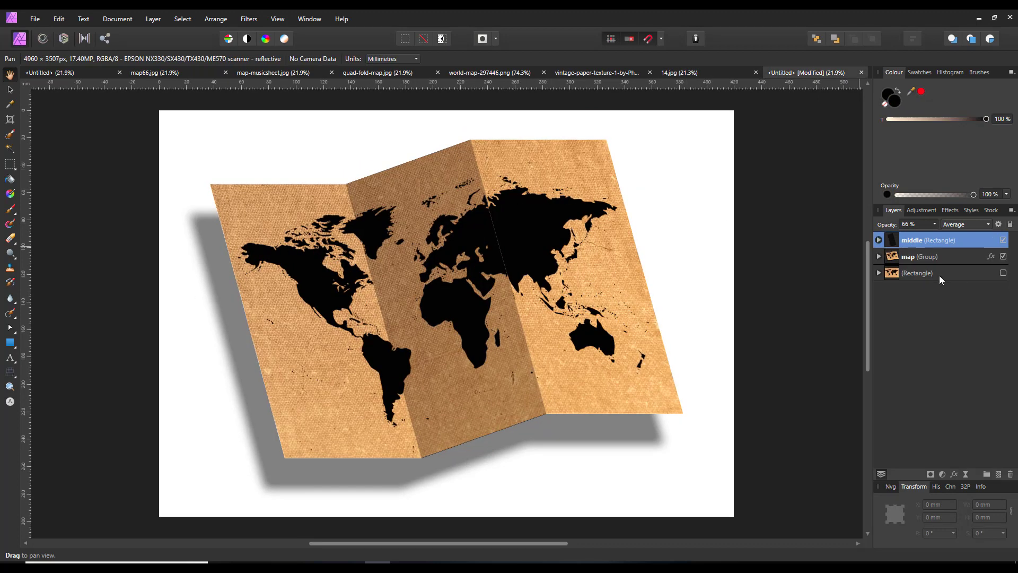
left_click(940, 273)
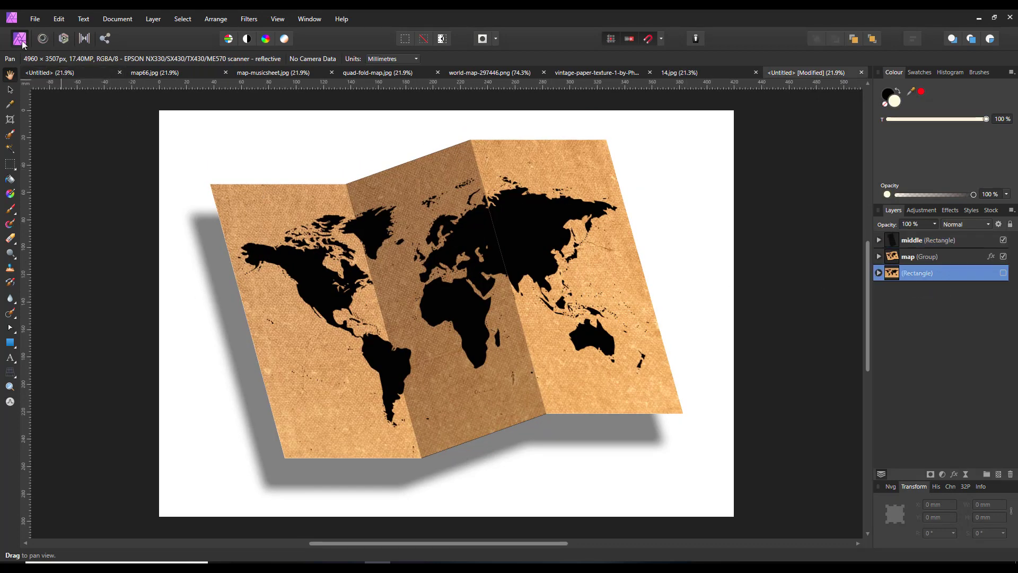
left_click(29, 21)
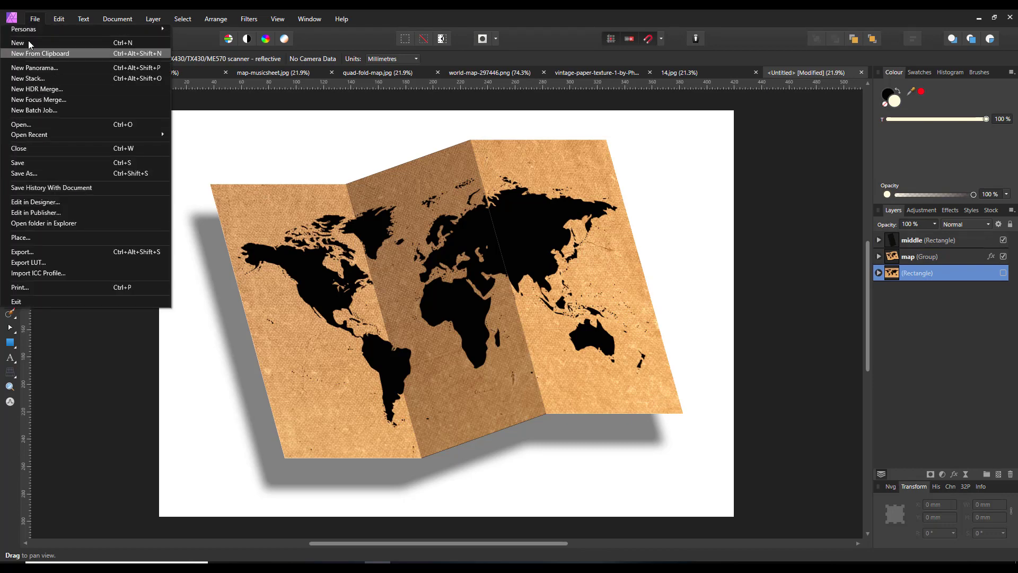
mouse_move(55, 20)
left_click(34, 87)
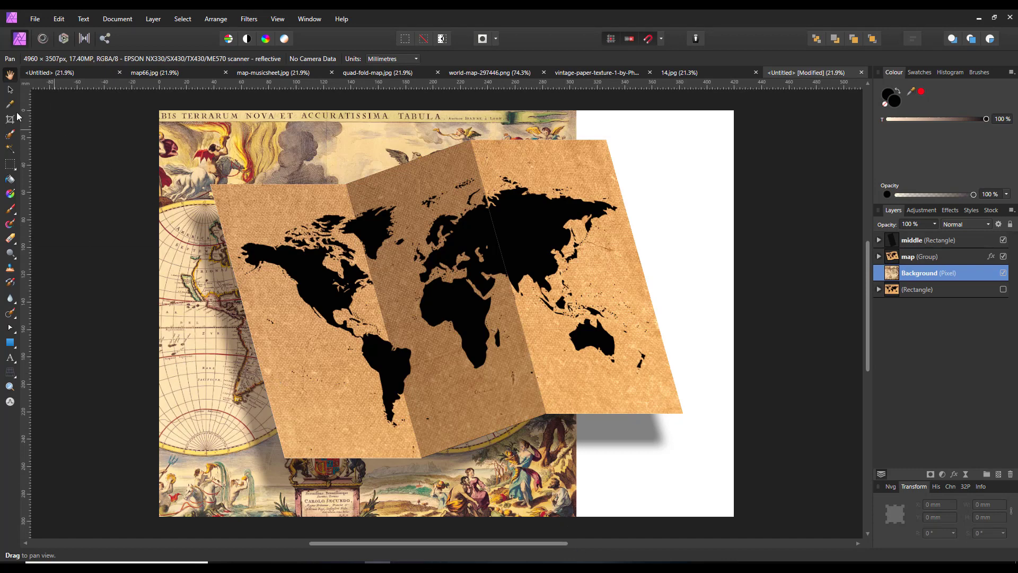
- Stretch the pasted antique map horizontally to 420 mm wide so it spans the page, and deselect it
left_click(9, 91)
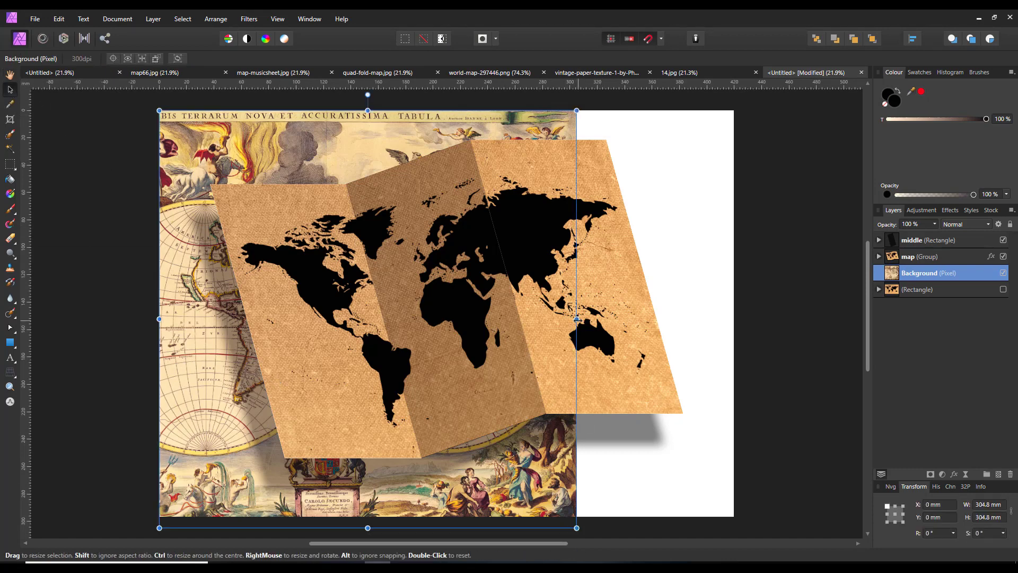
left_click_drag(577, 319, 734, 318)
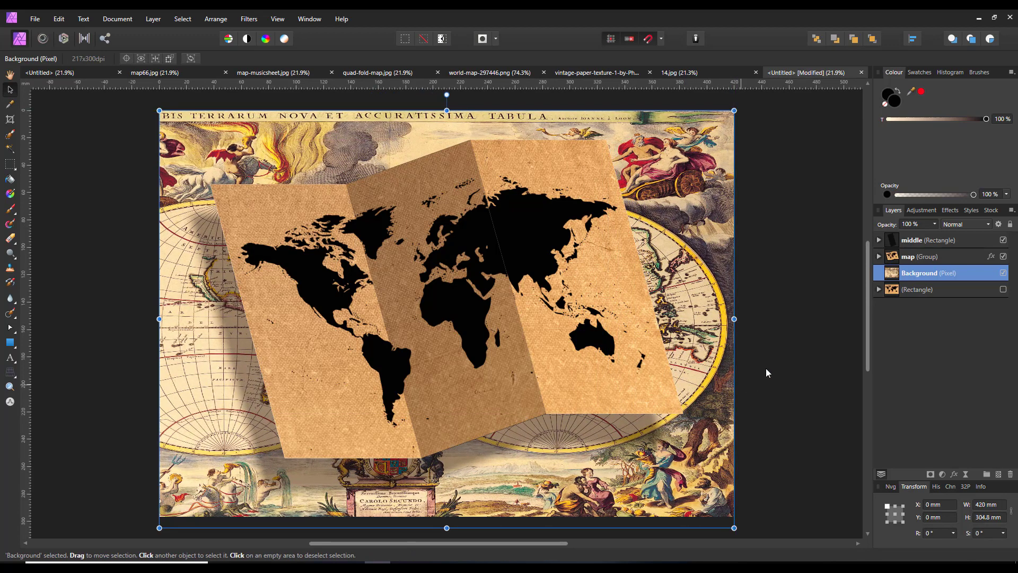
left_click(787, 340)
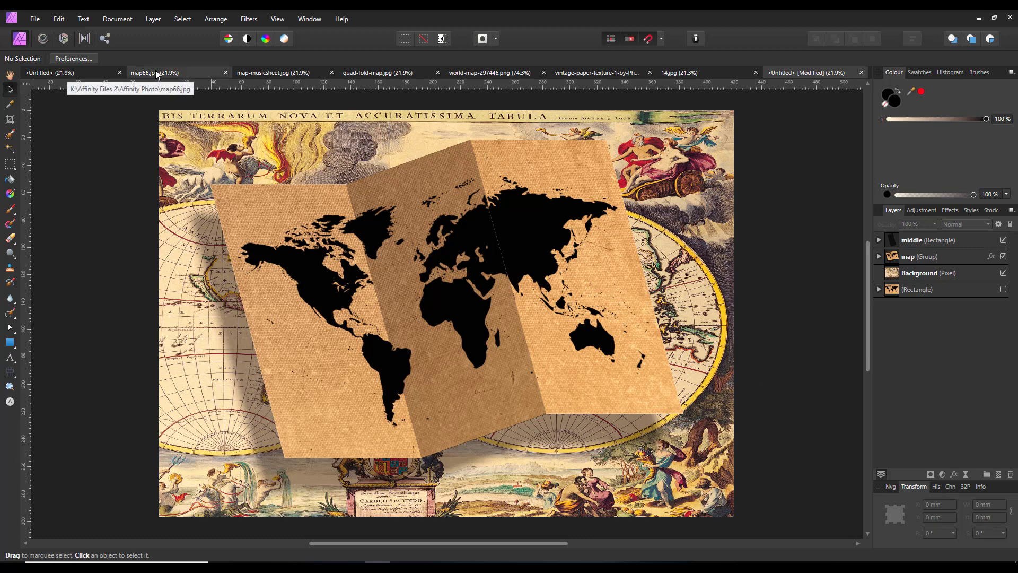
- Examine the finished examples map66.jpg, map-musicsheet.jpg and quad-fold-map.jpg, and return to the folded map document
left_click(207, 72)
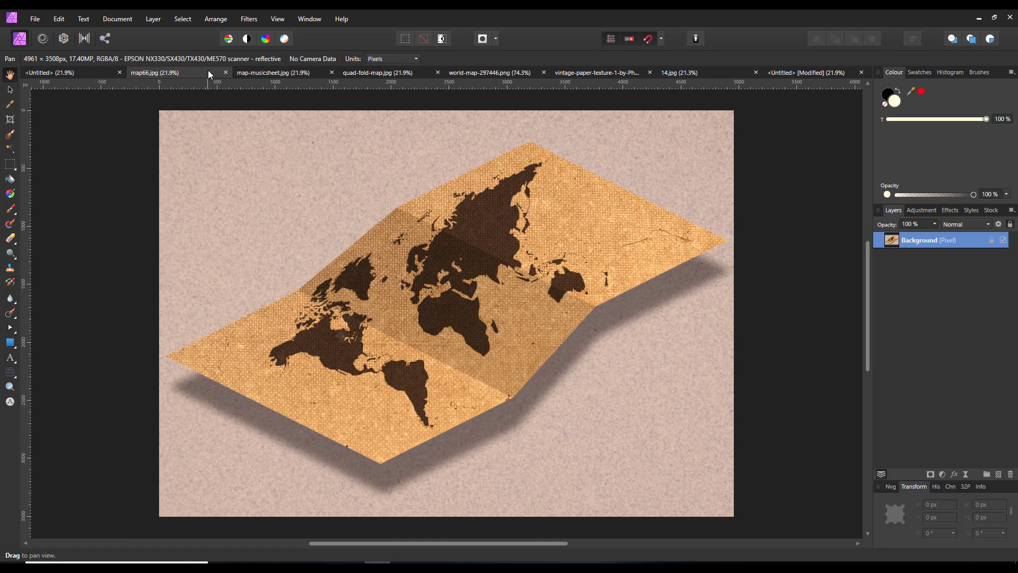
left_click(288, 74)
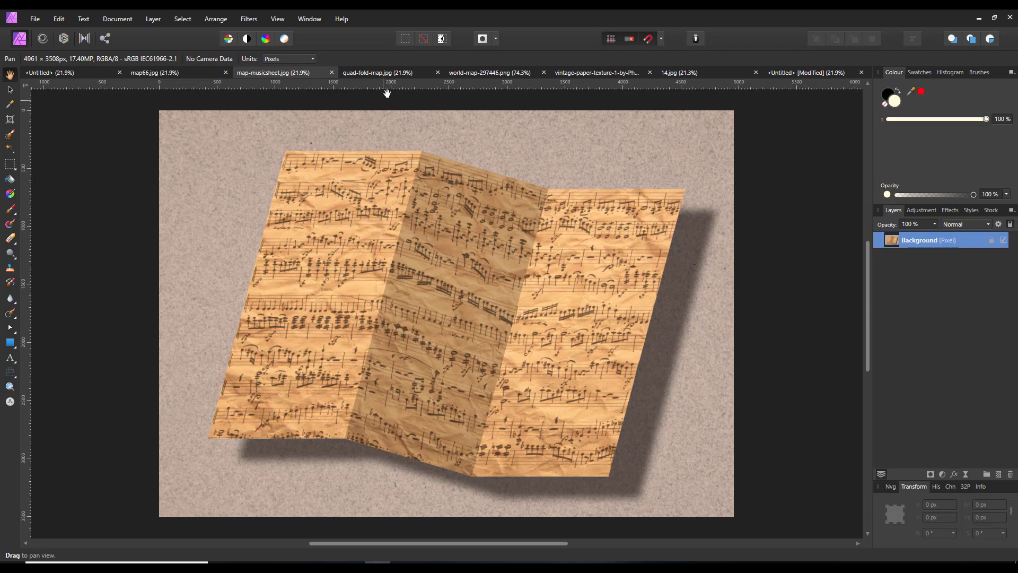
left_click(394, 71)
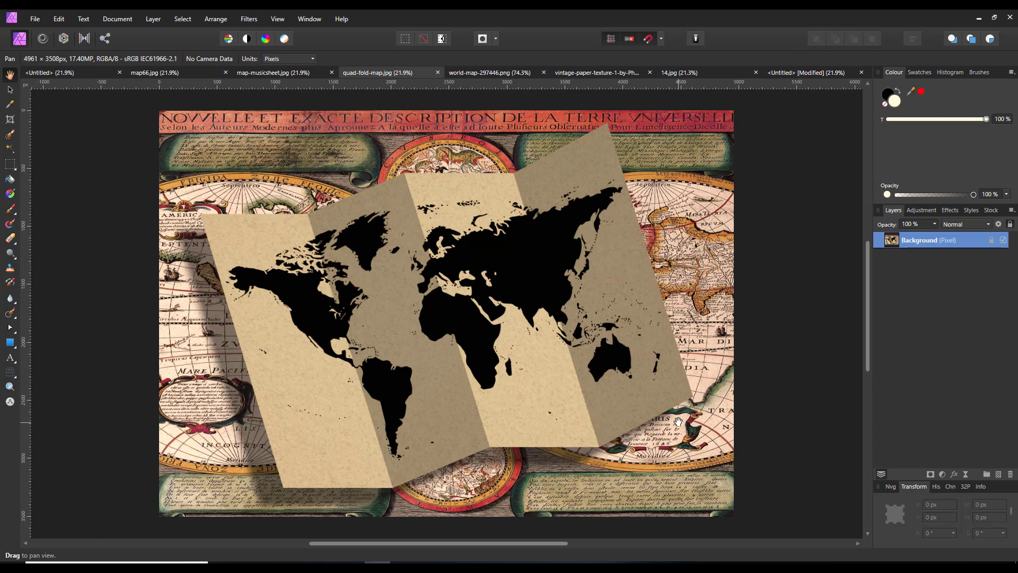
left_click(811, 74)
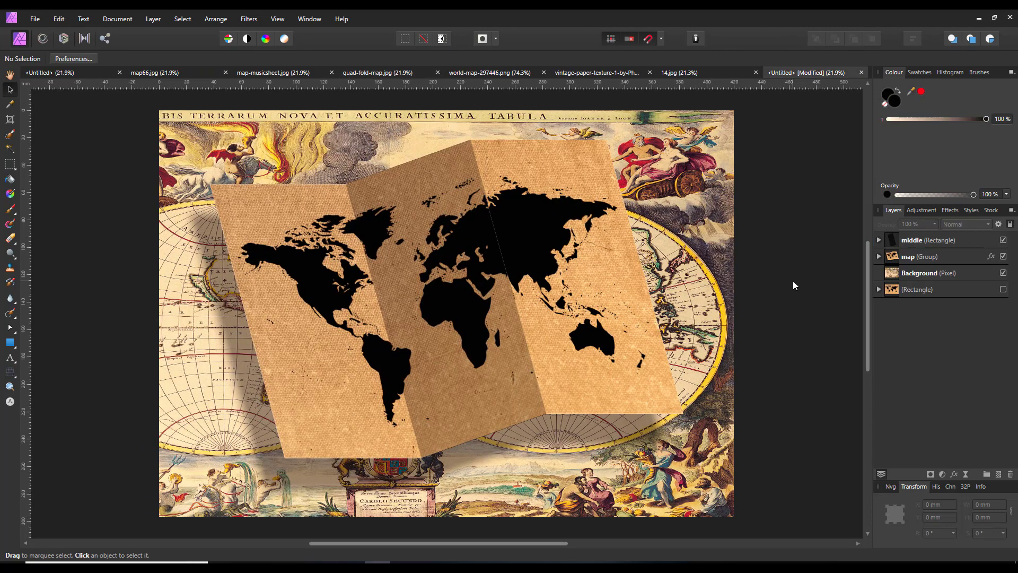